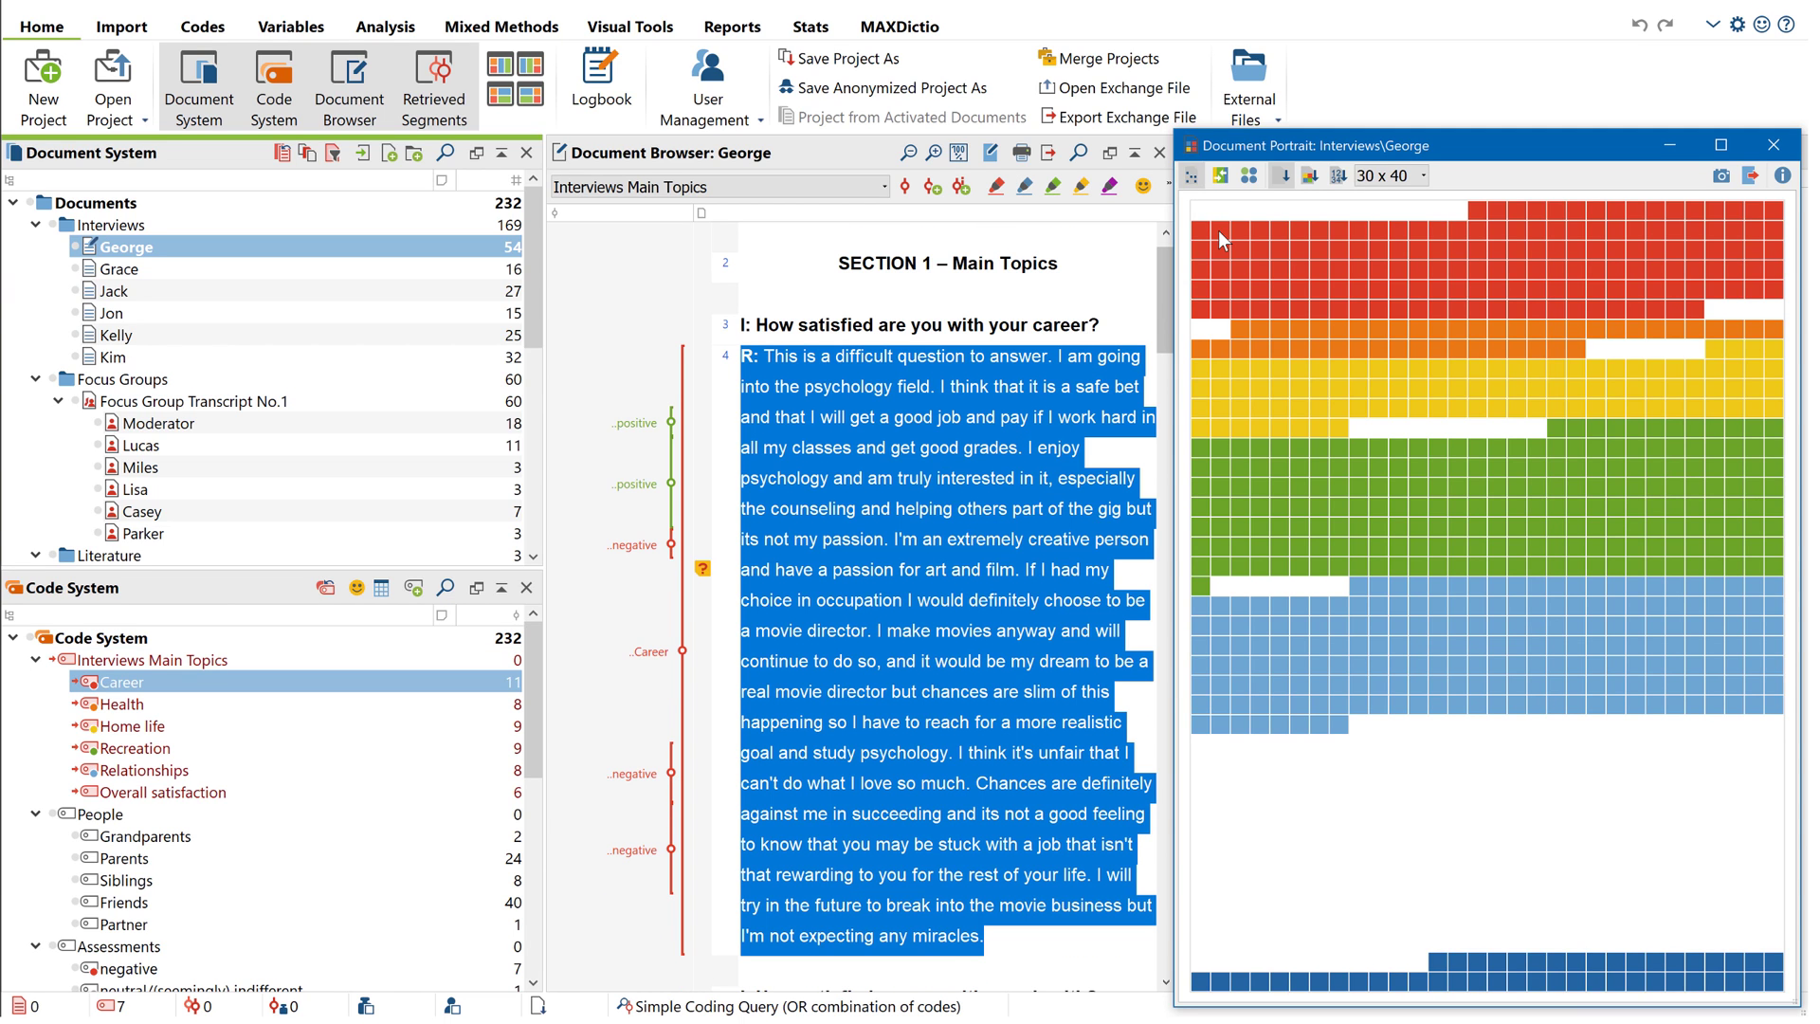
Jump to George's Health and Home life passages, then retrieve Jack's Siblings and Kelly's Friends segments
click(1261, 325)
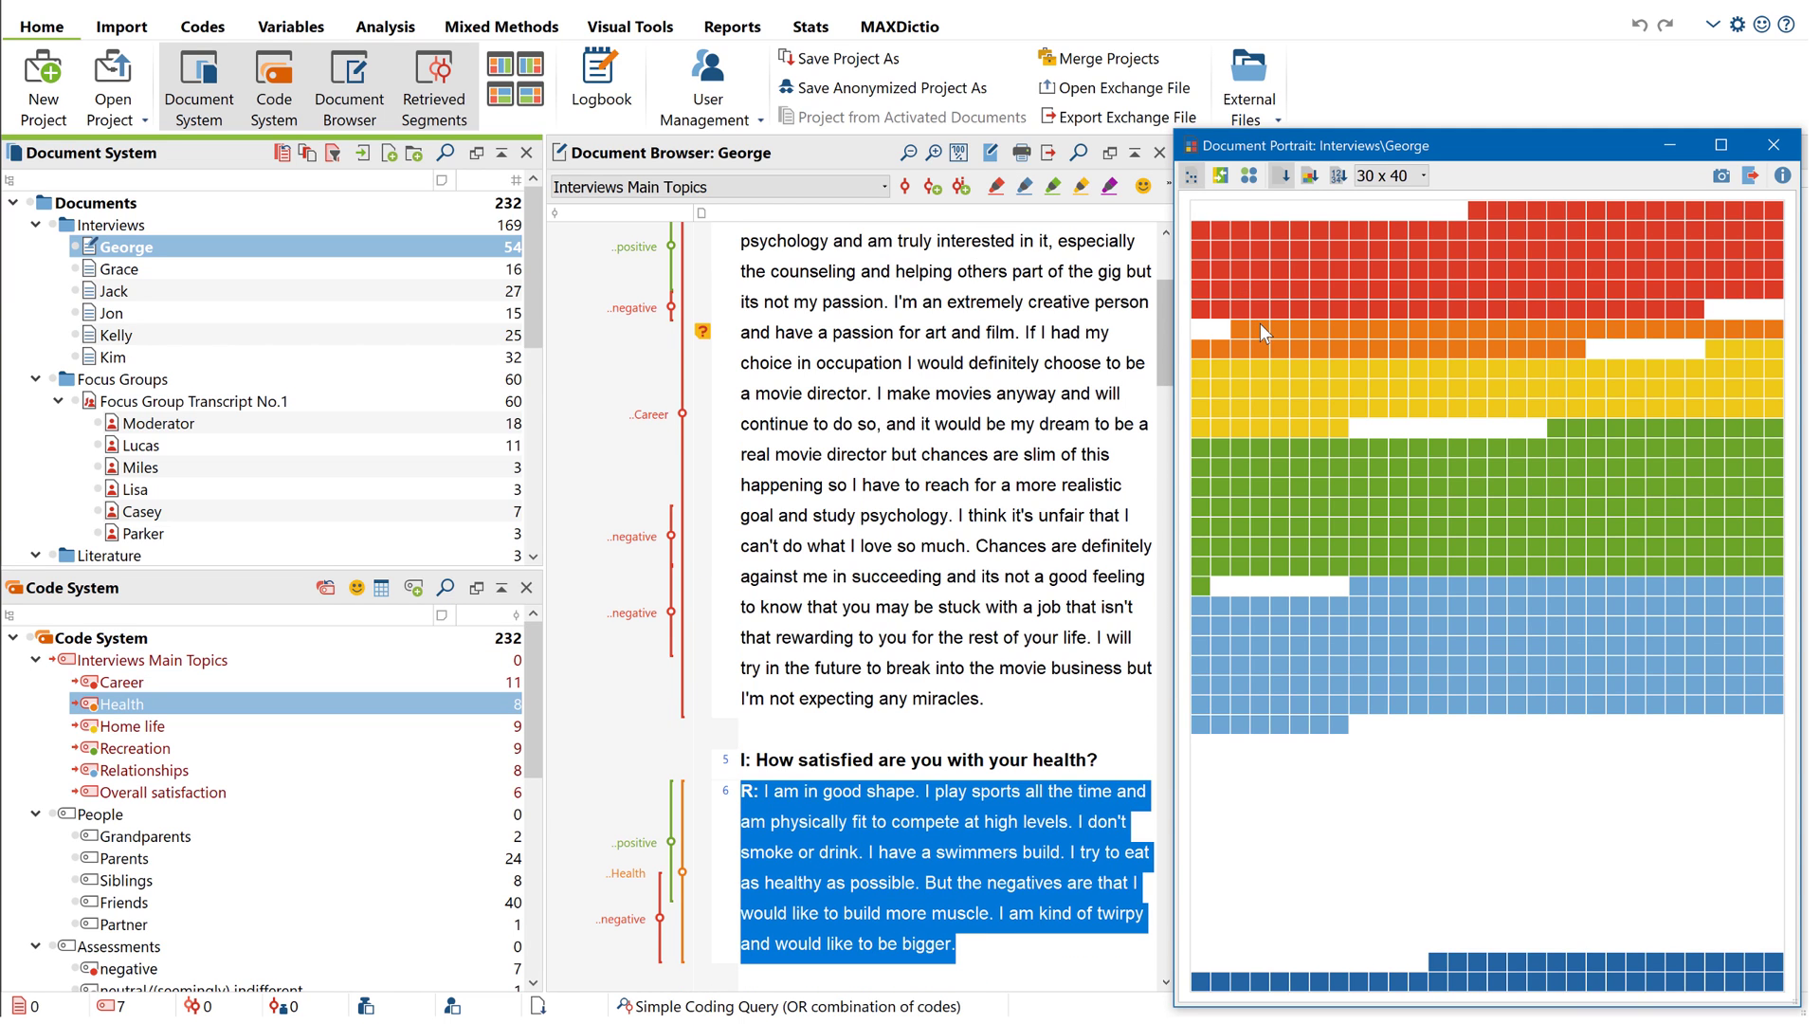
click(1265, 377)
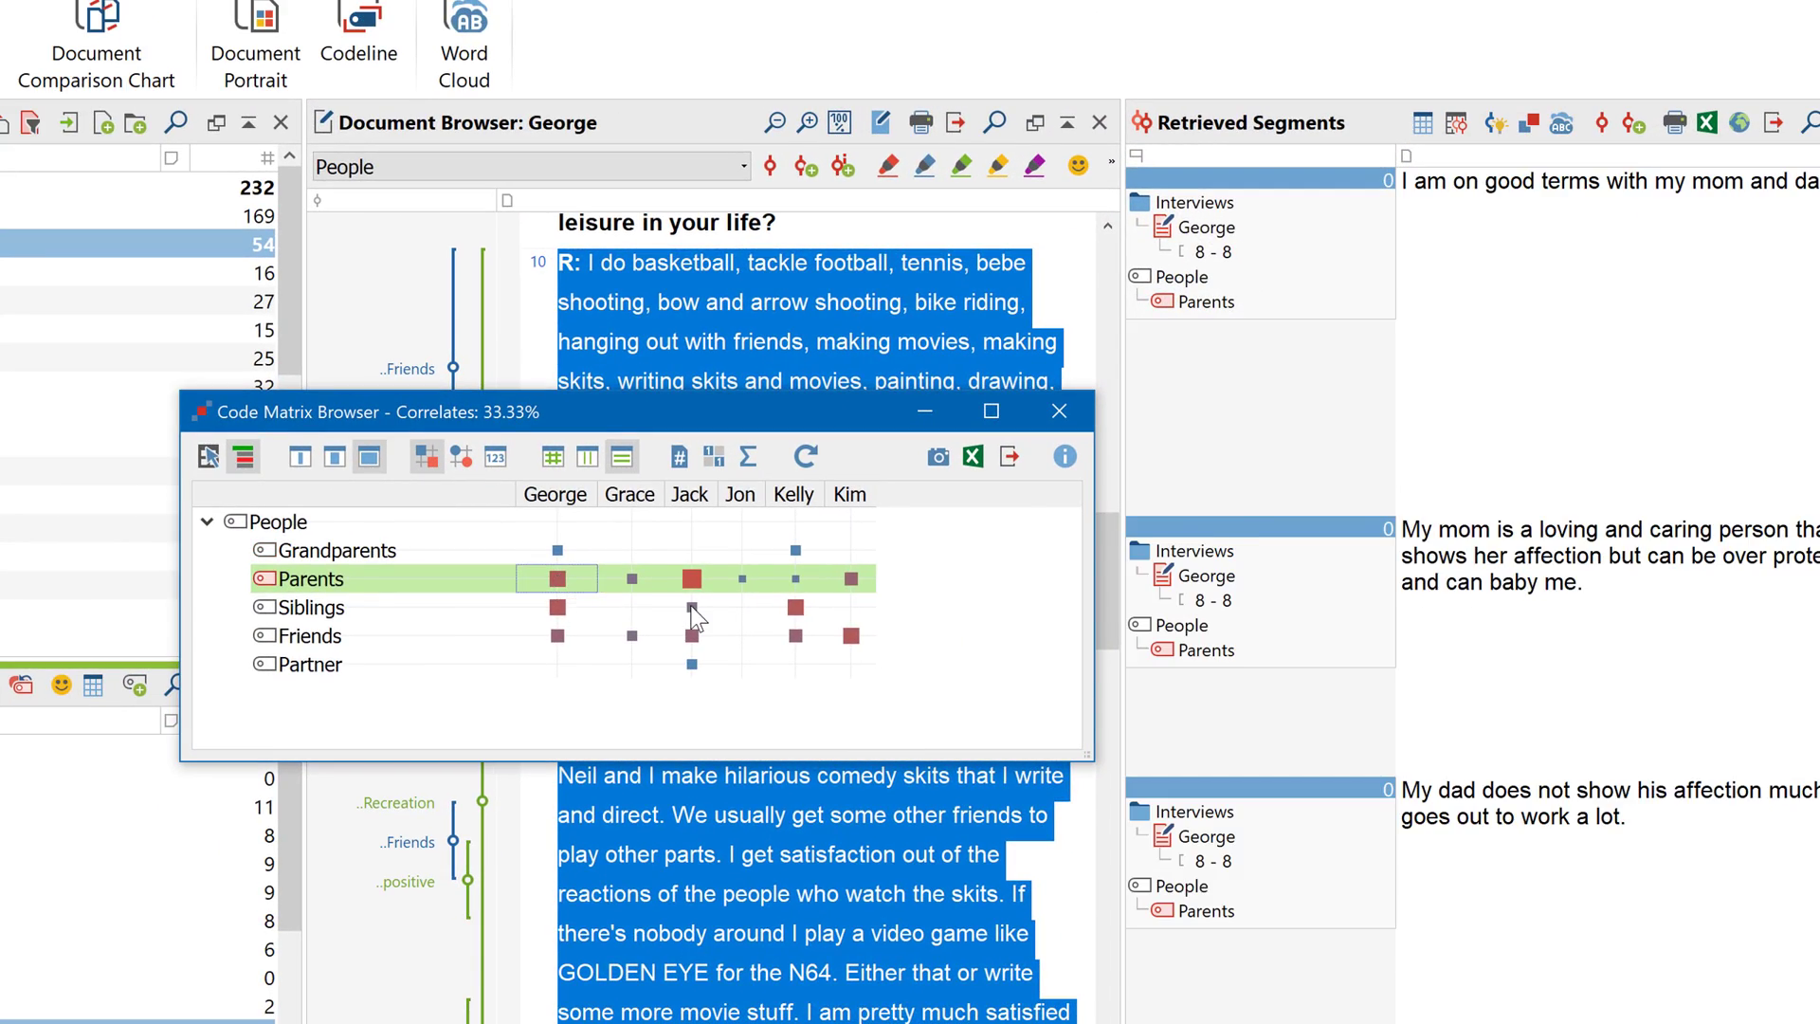
click(692, 607)
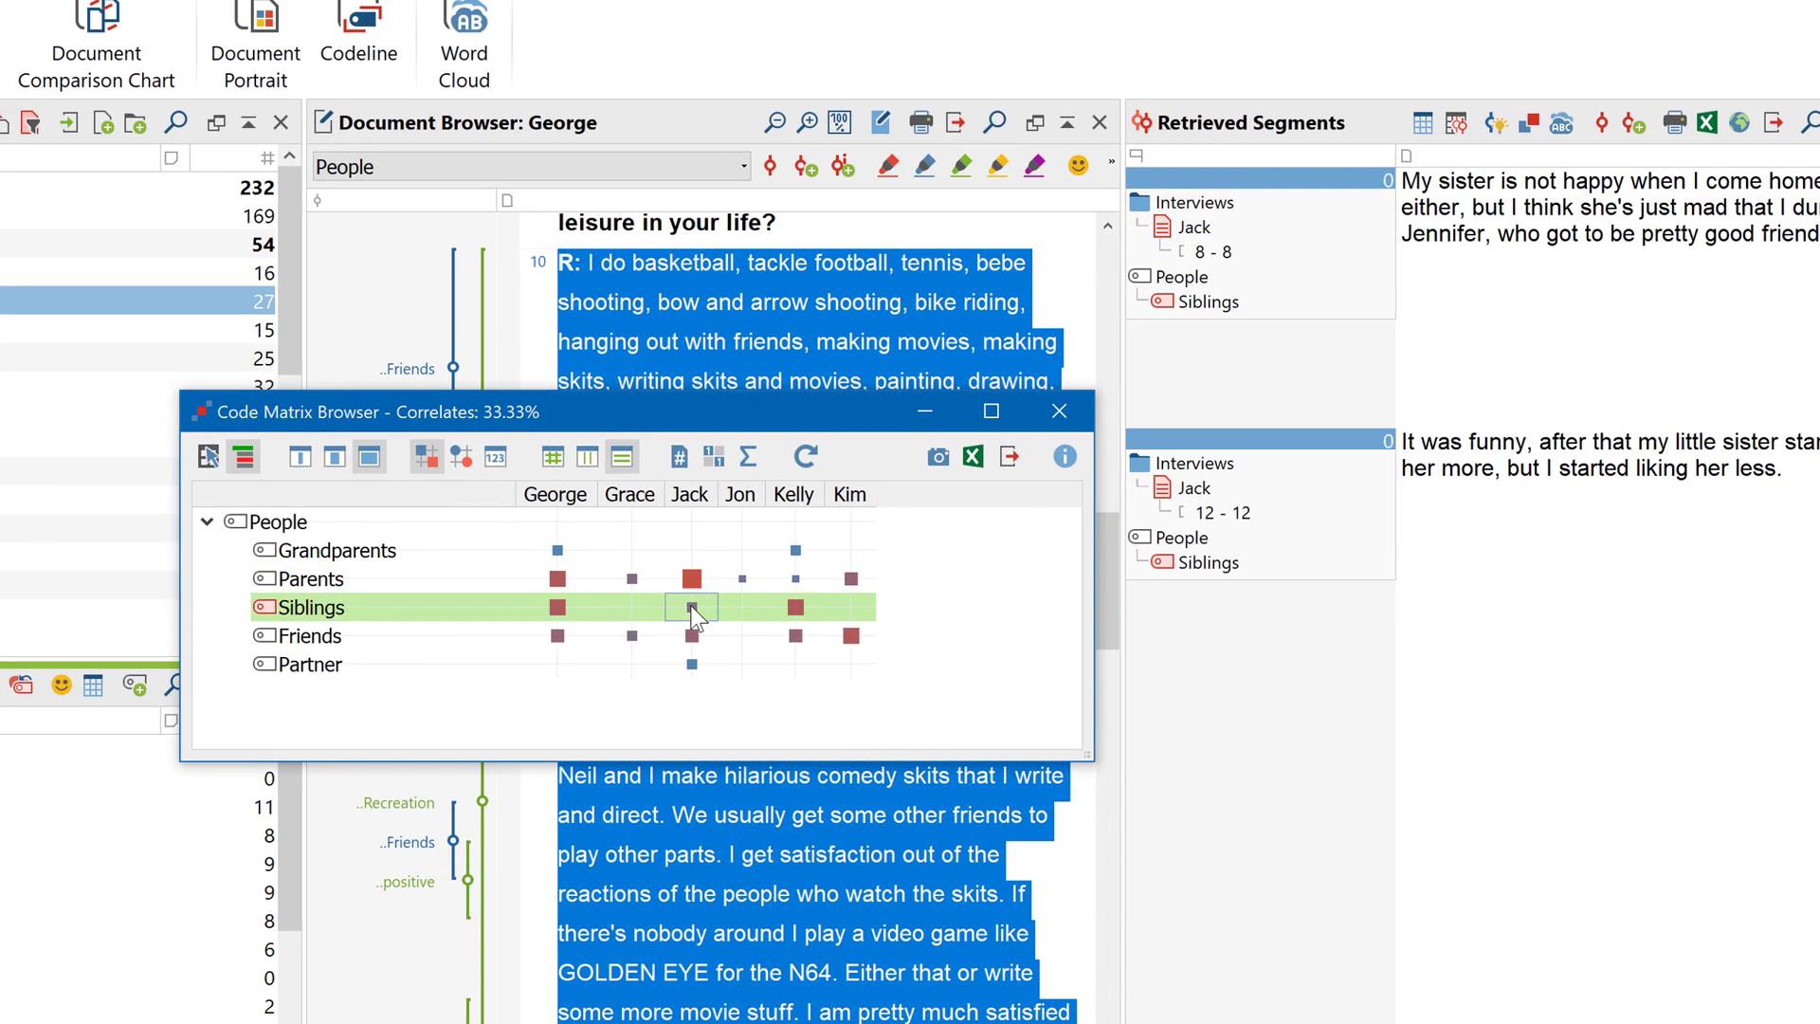
click(796, 636)
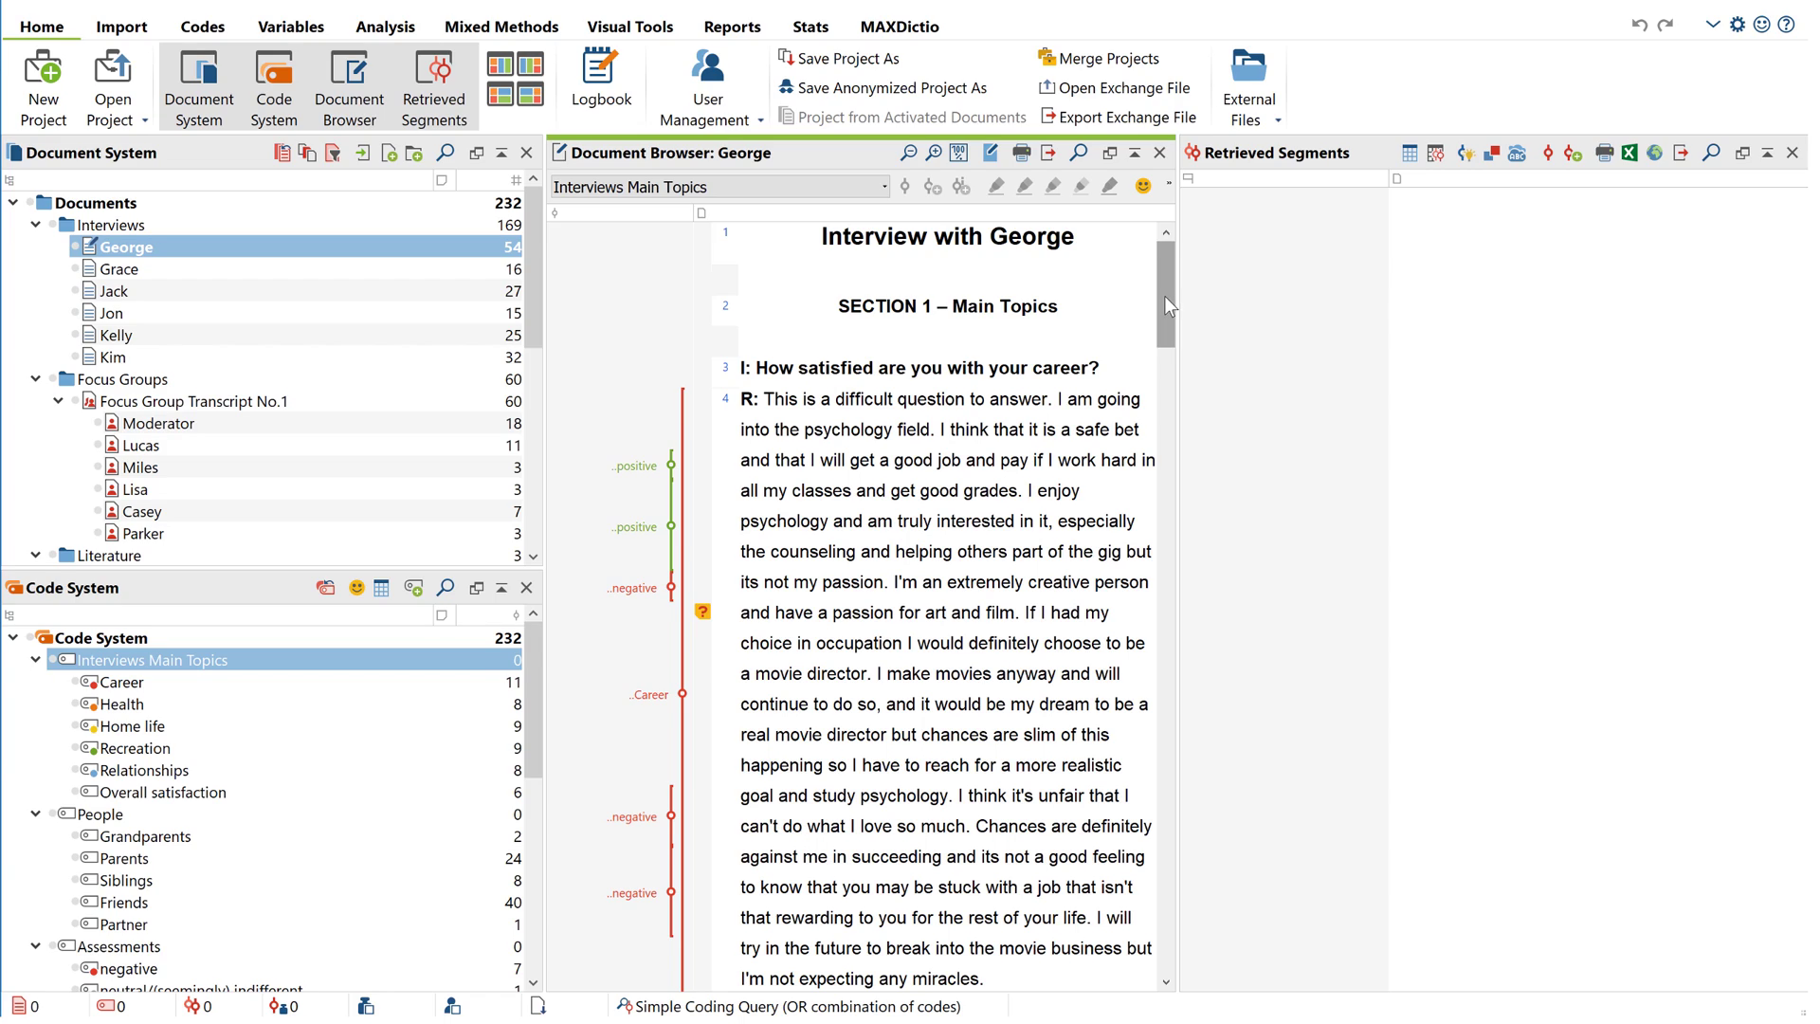
Scroll George's interview and activate Interviews Main Topics together with all six subcodes
drag(1164, 296, 1141, 260)
click(58, 664)
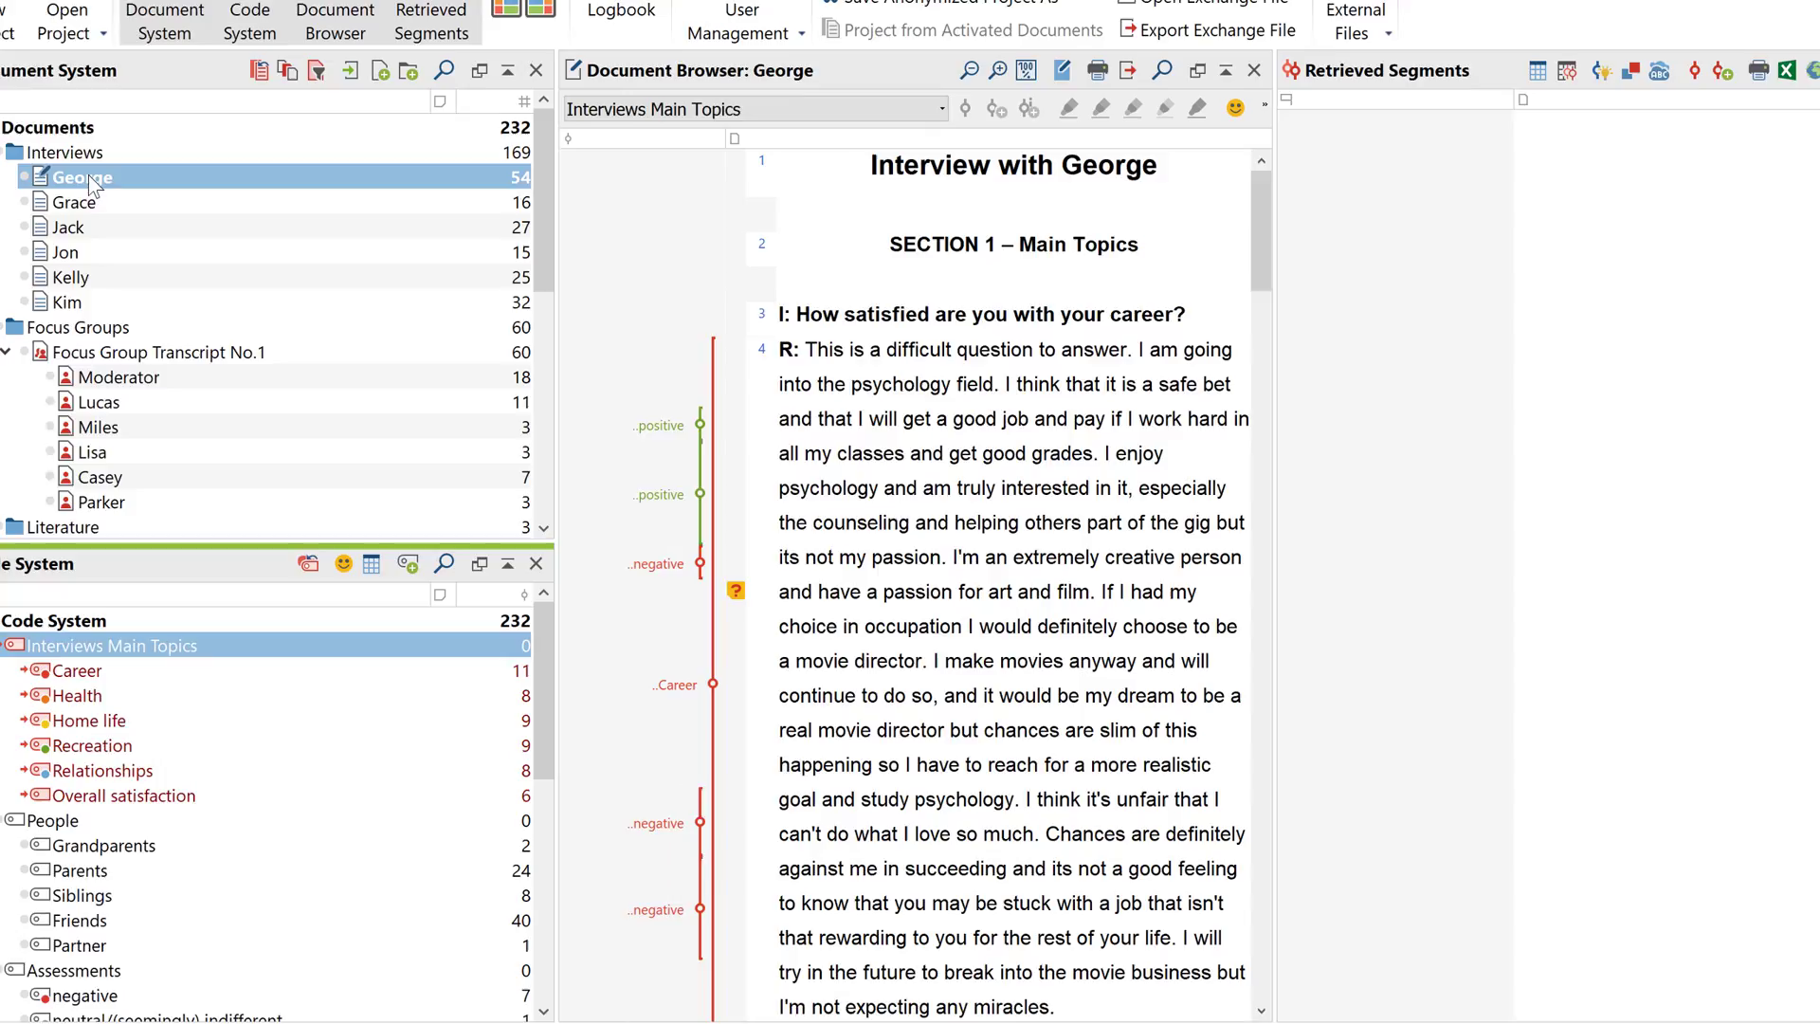
Create a document portrait of George's interview based on the activated codes only
right_click(104, 212)
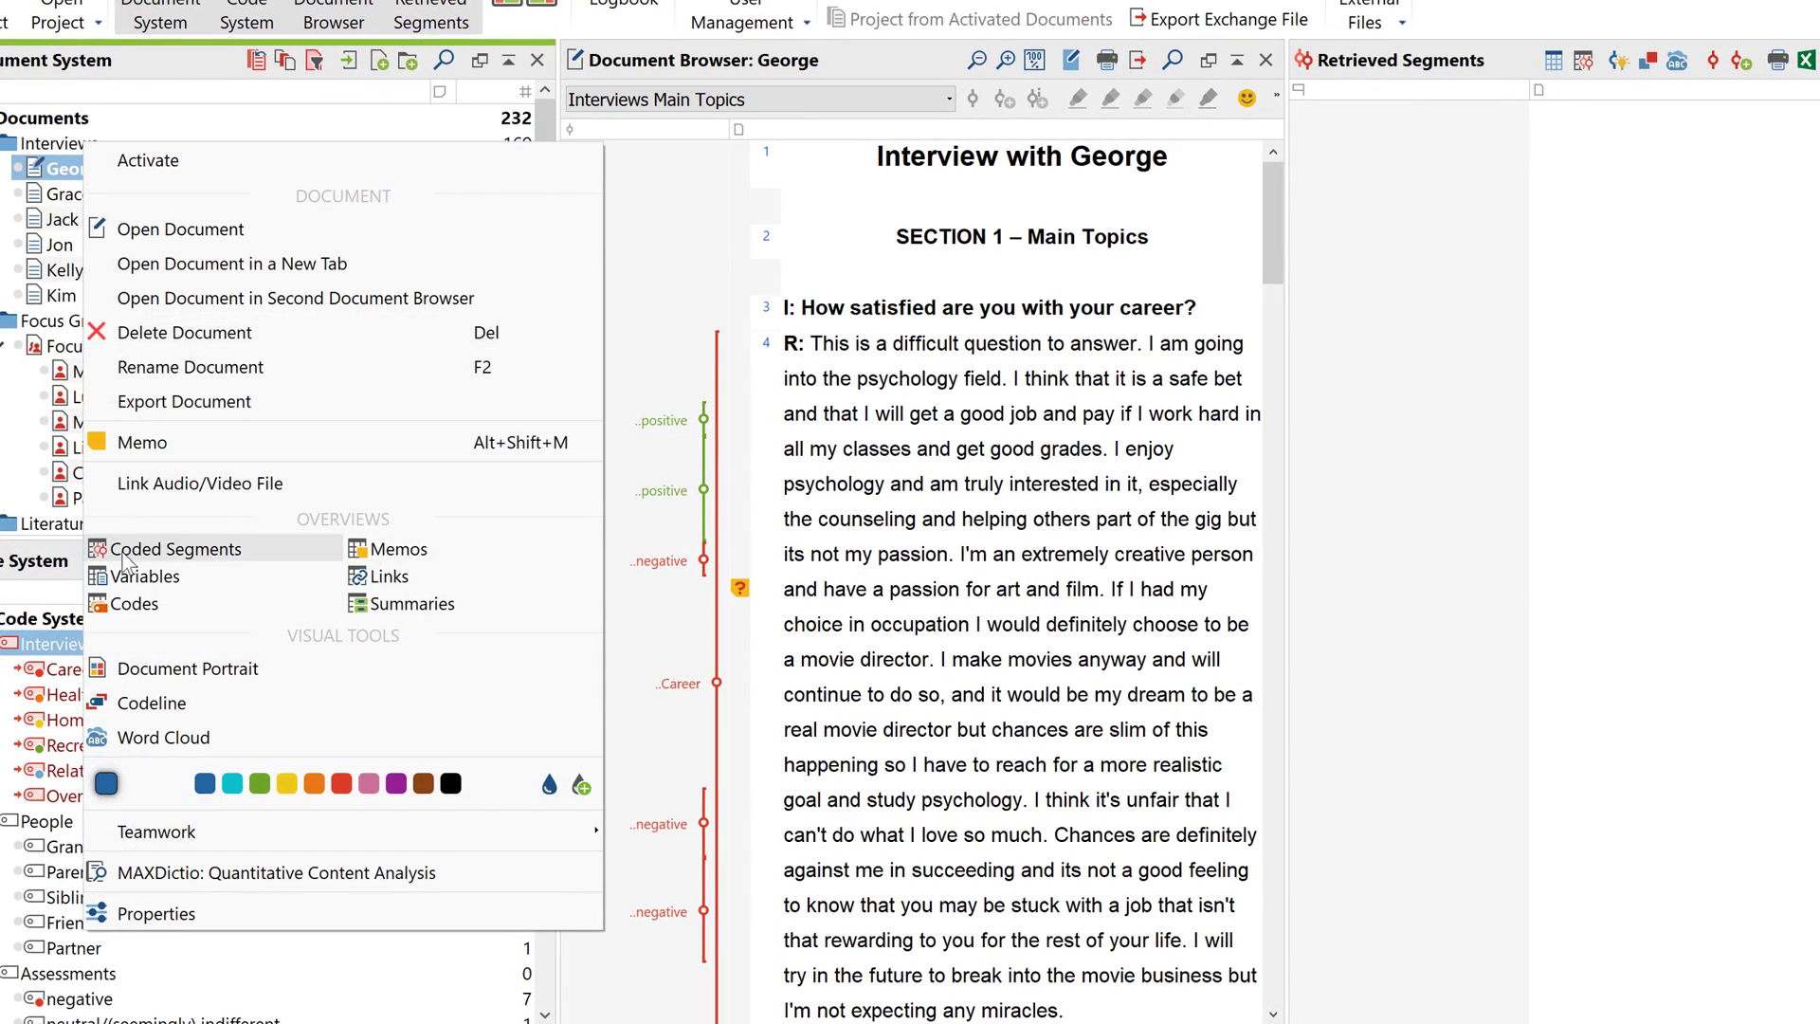
click(129, 675)
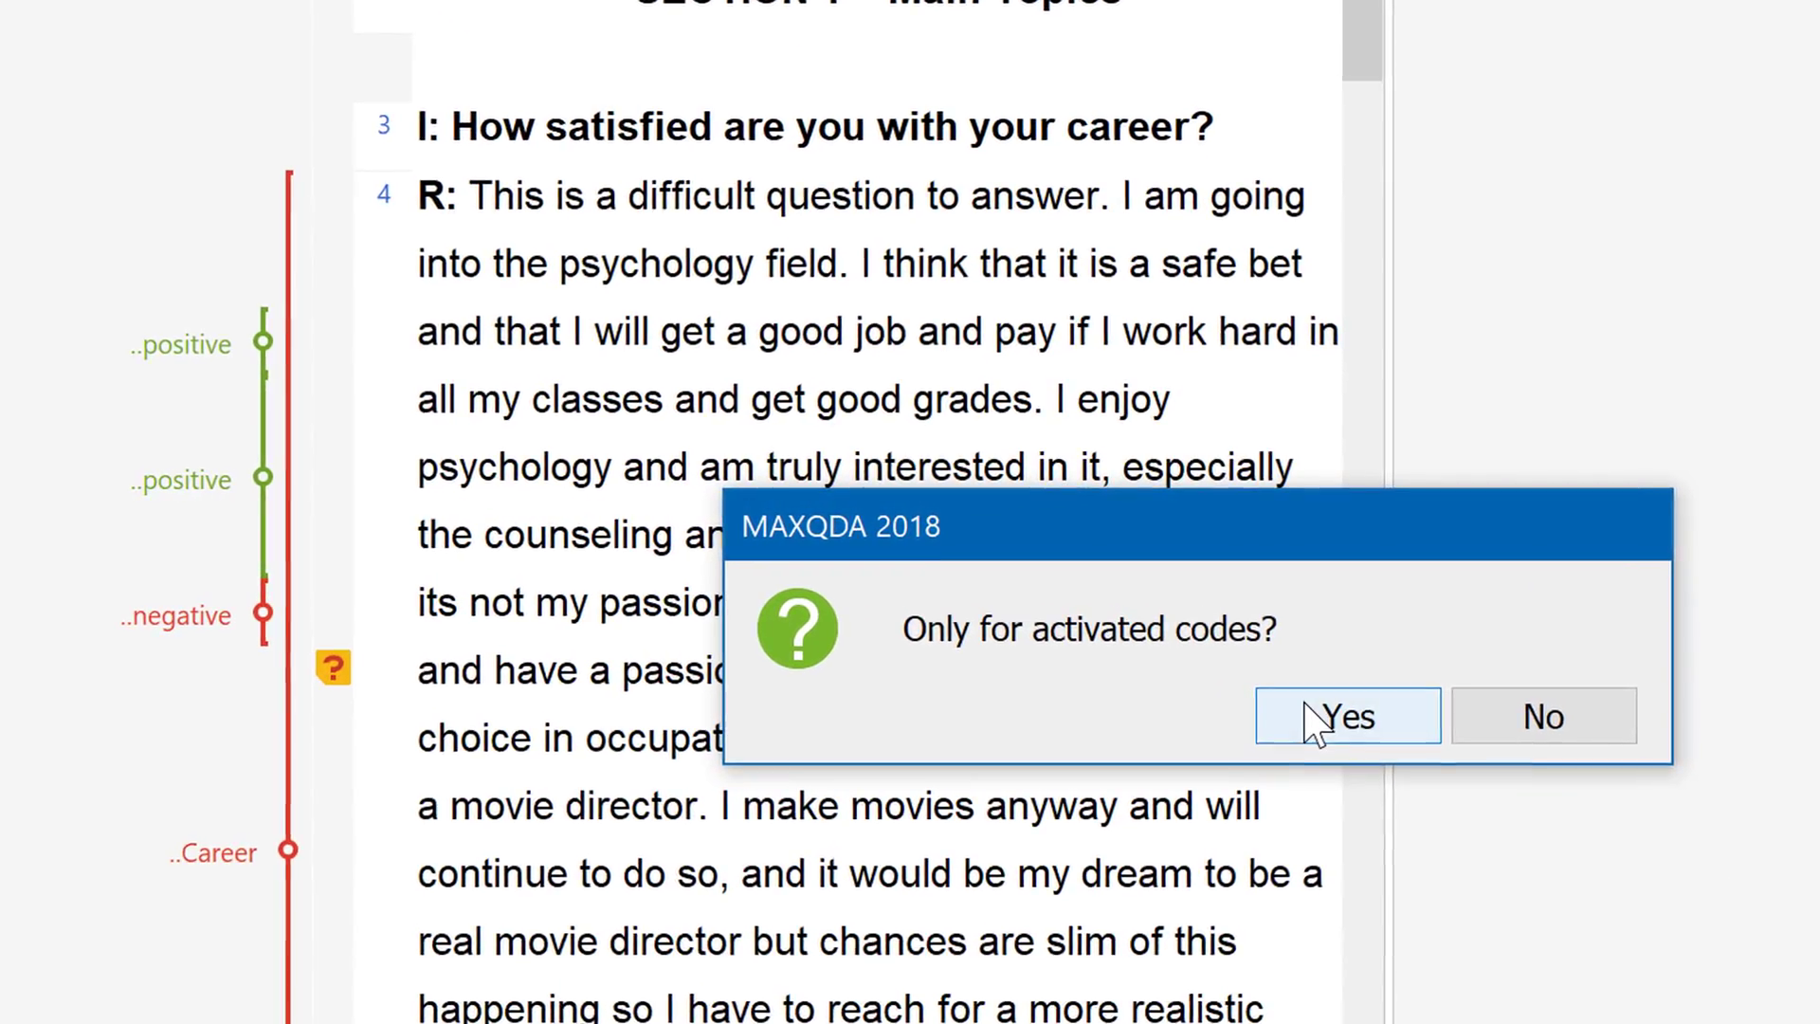
click(1263, 611)
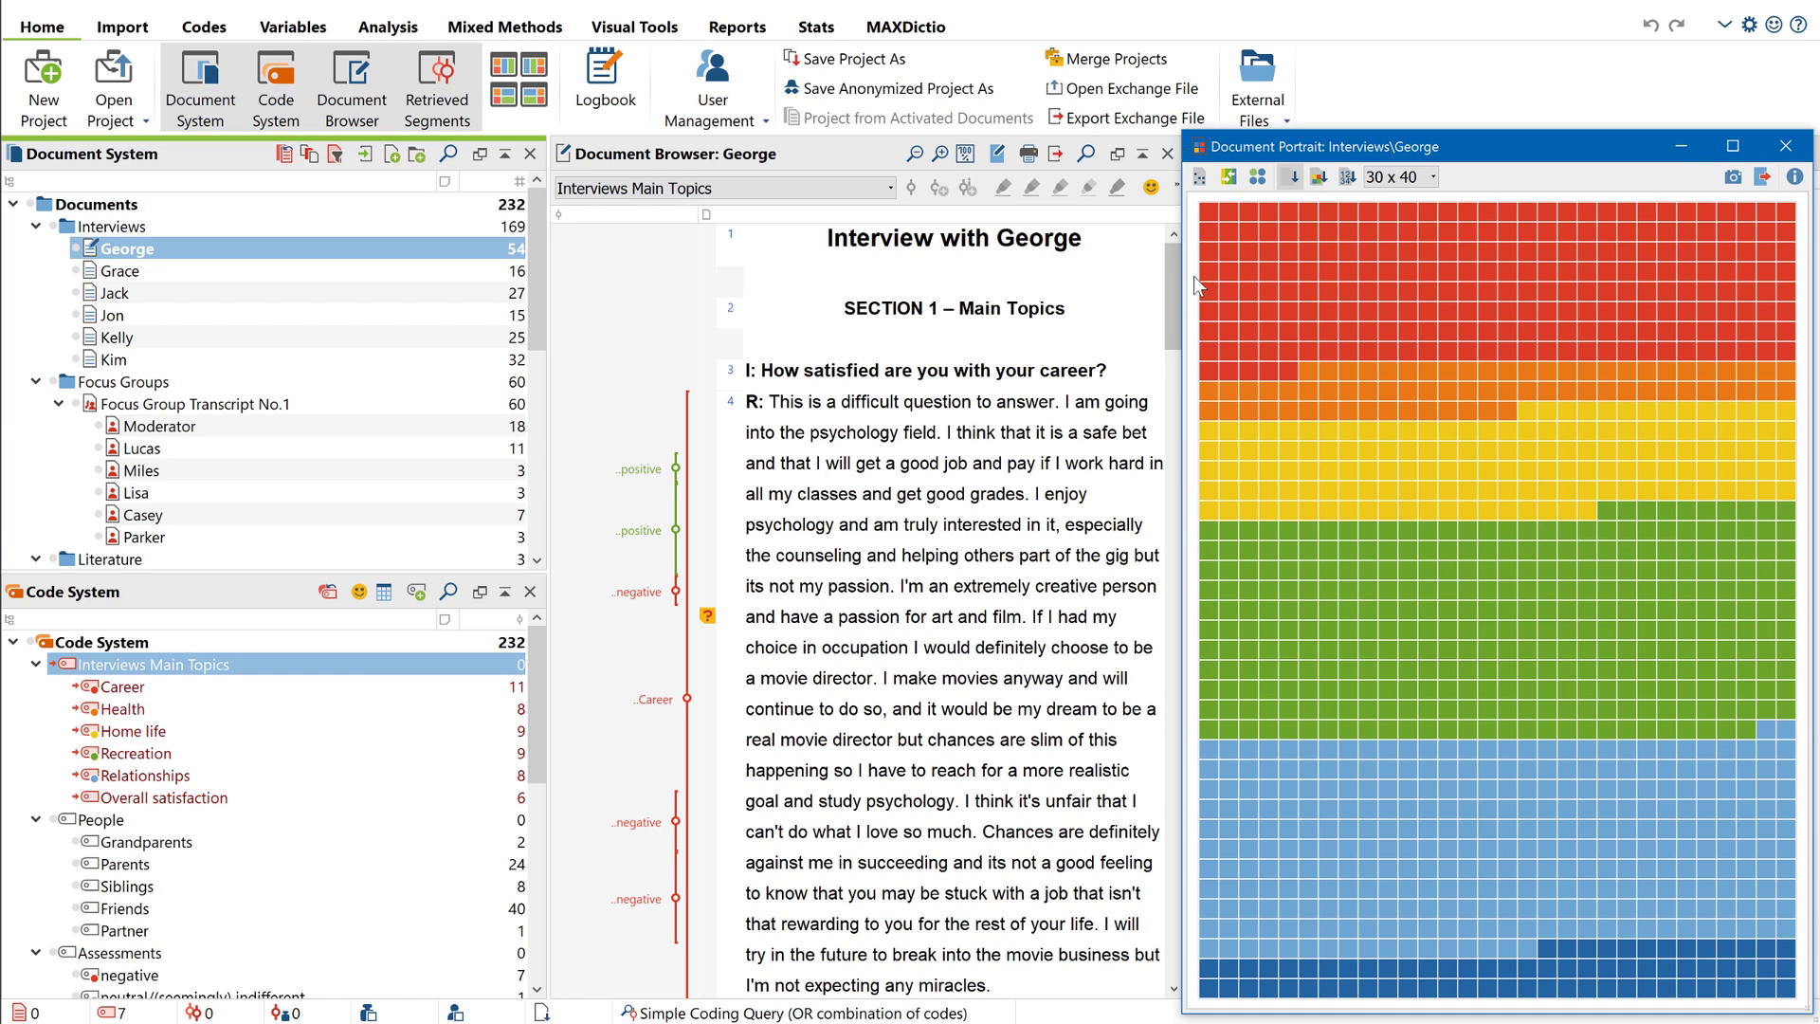
Show only coded text, visit the Career, Health, Home life and Recreation passages, and try colour-frequency ordering
click(1200, 178)
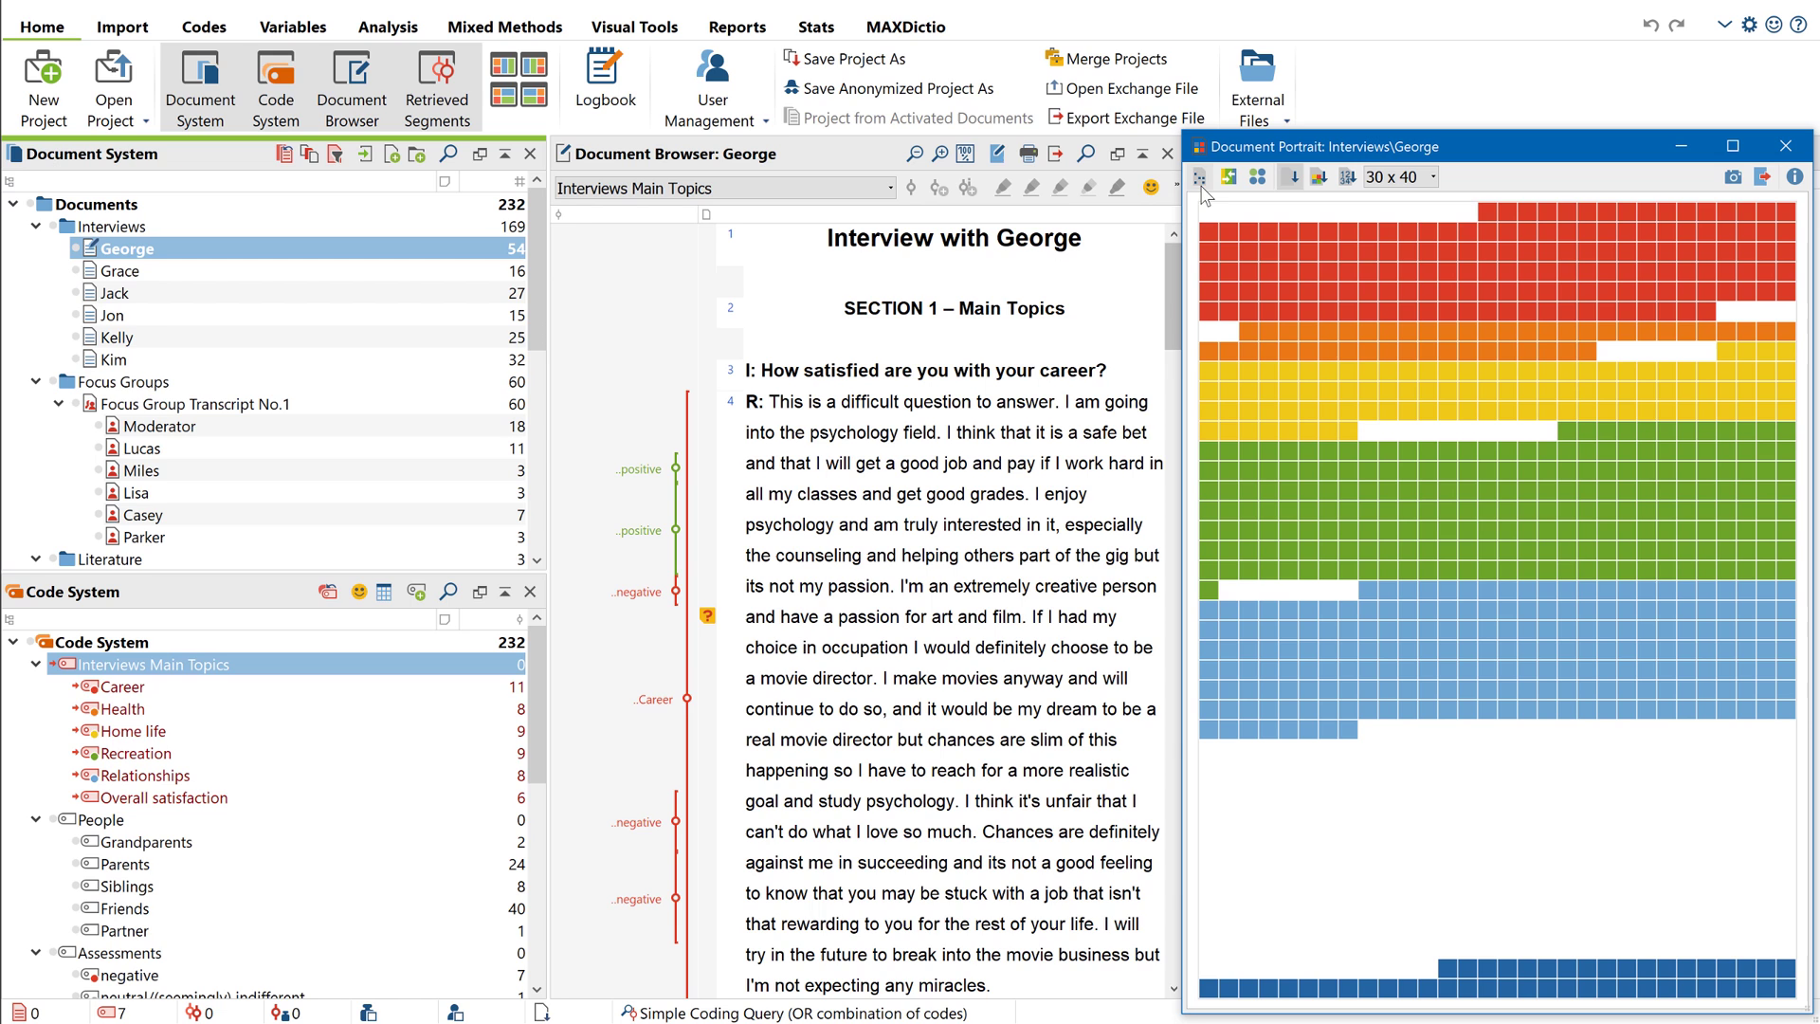
click(1226, 232)
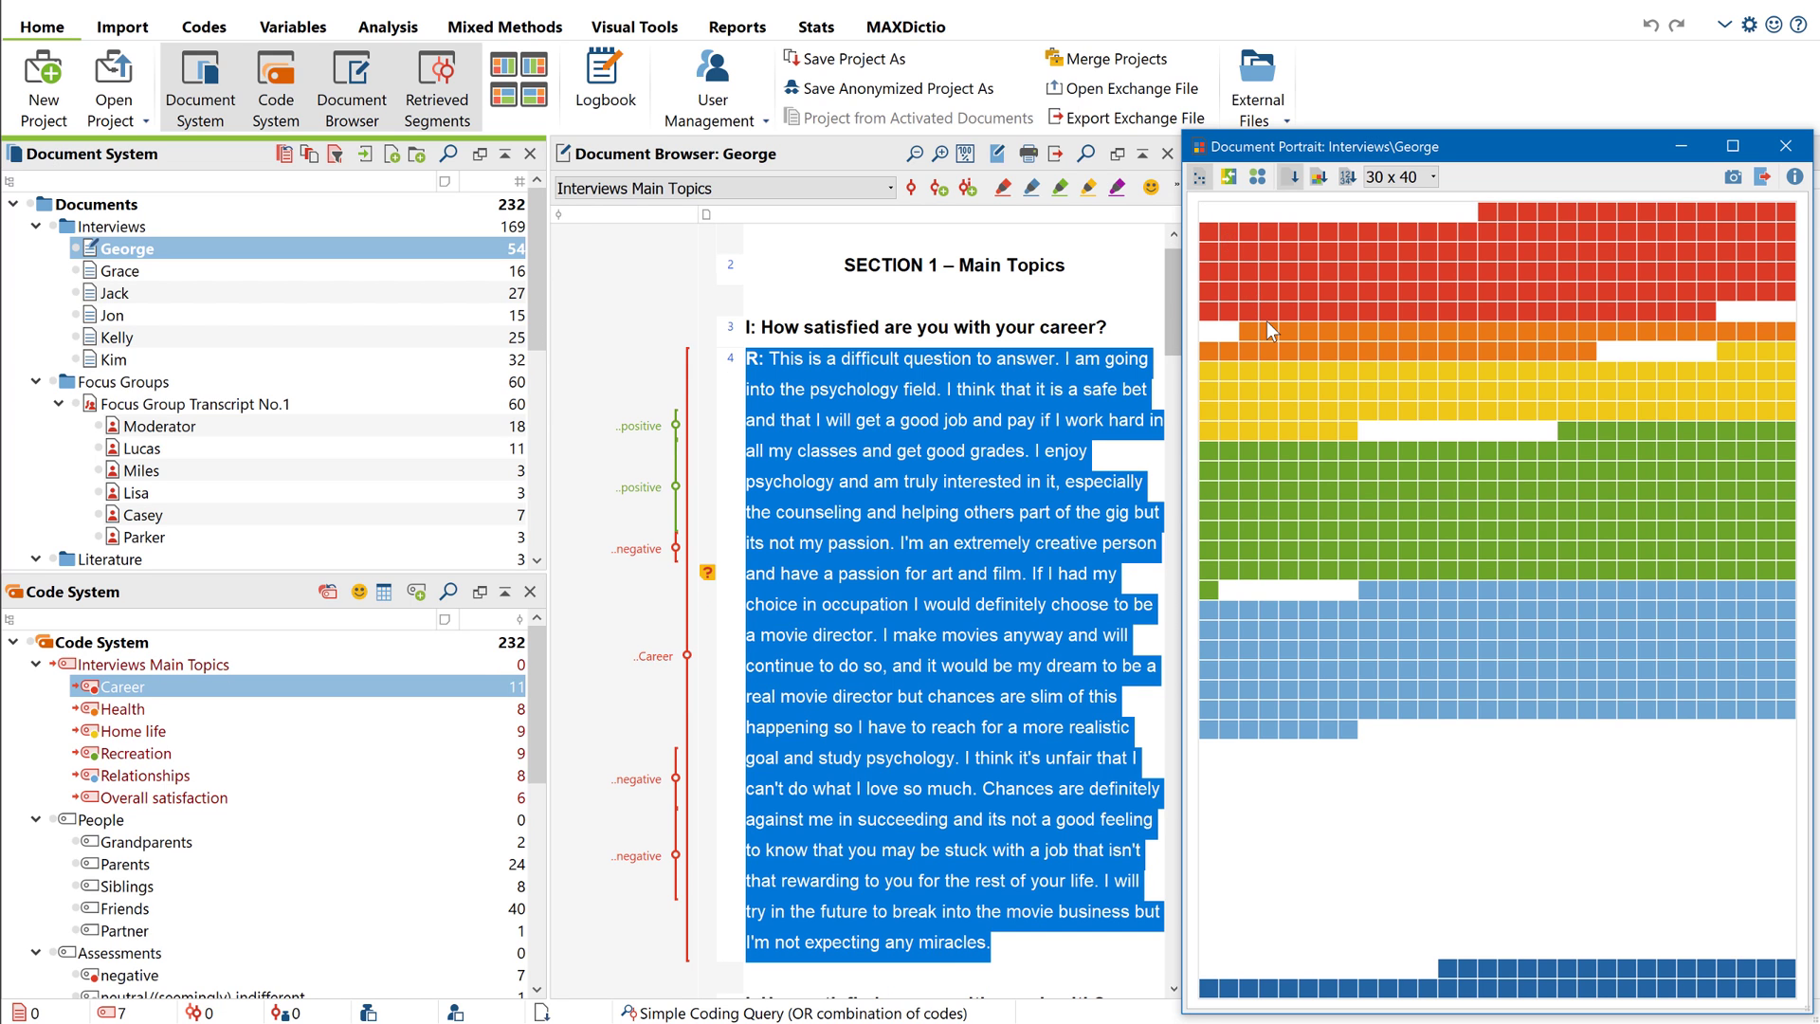
click(1269, 326)
click(1272, 379)
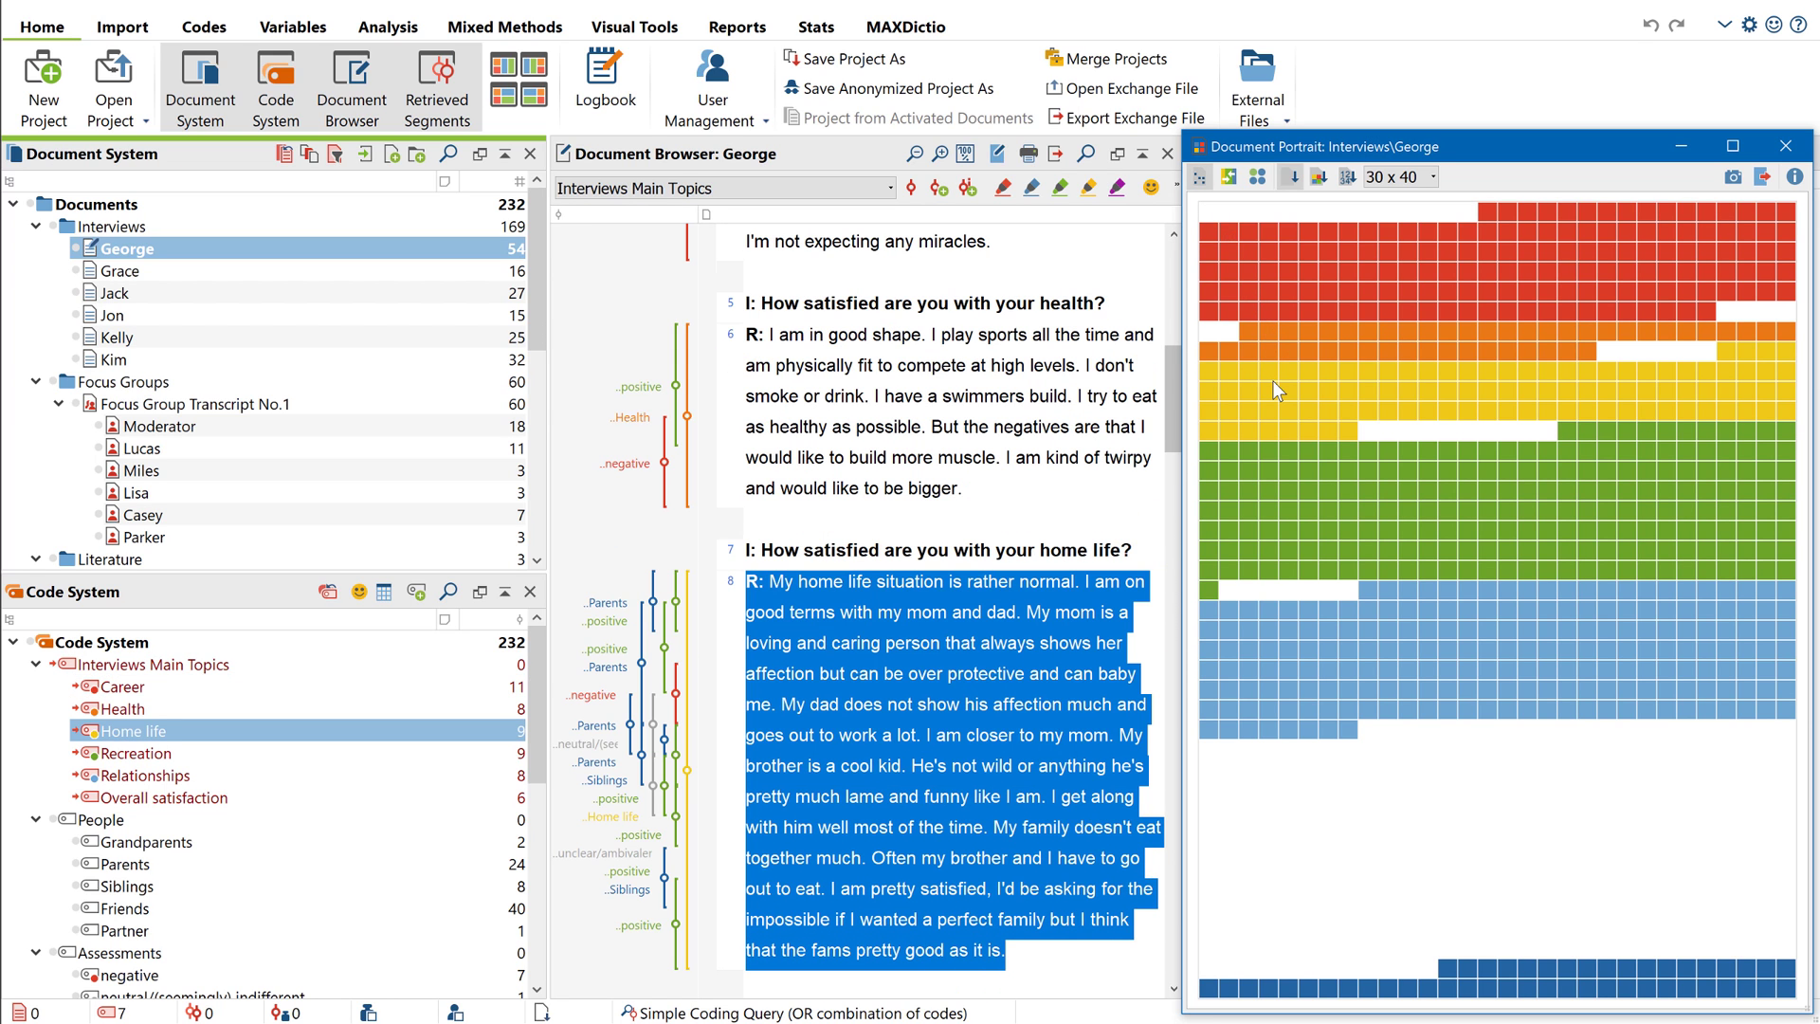
click(1270, 468)
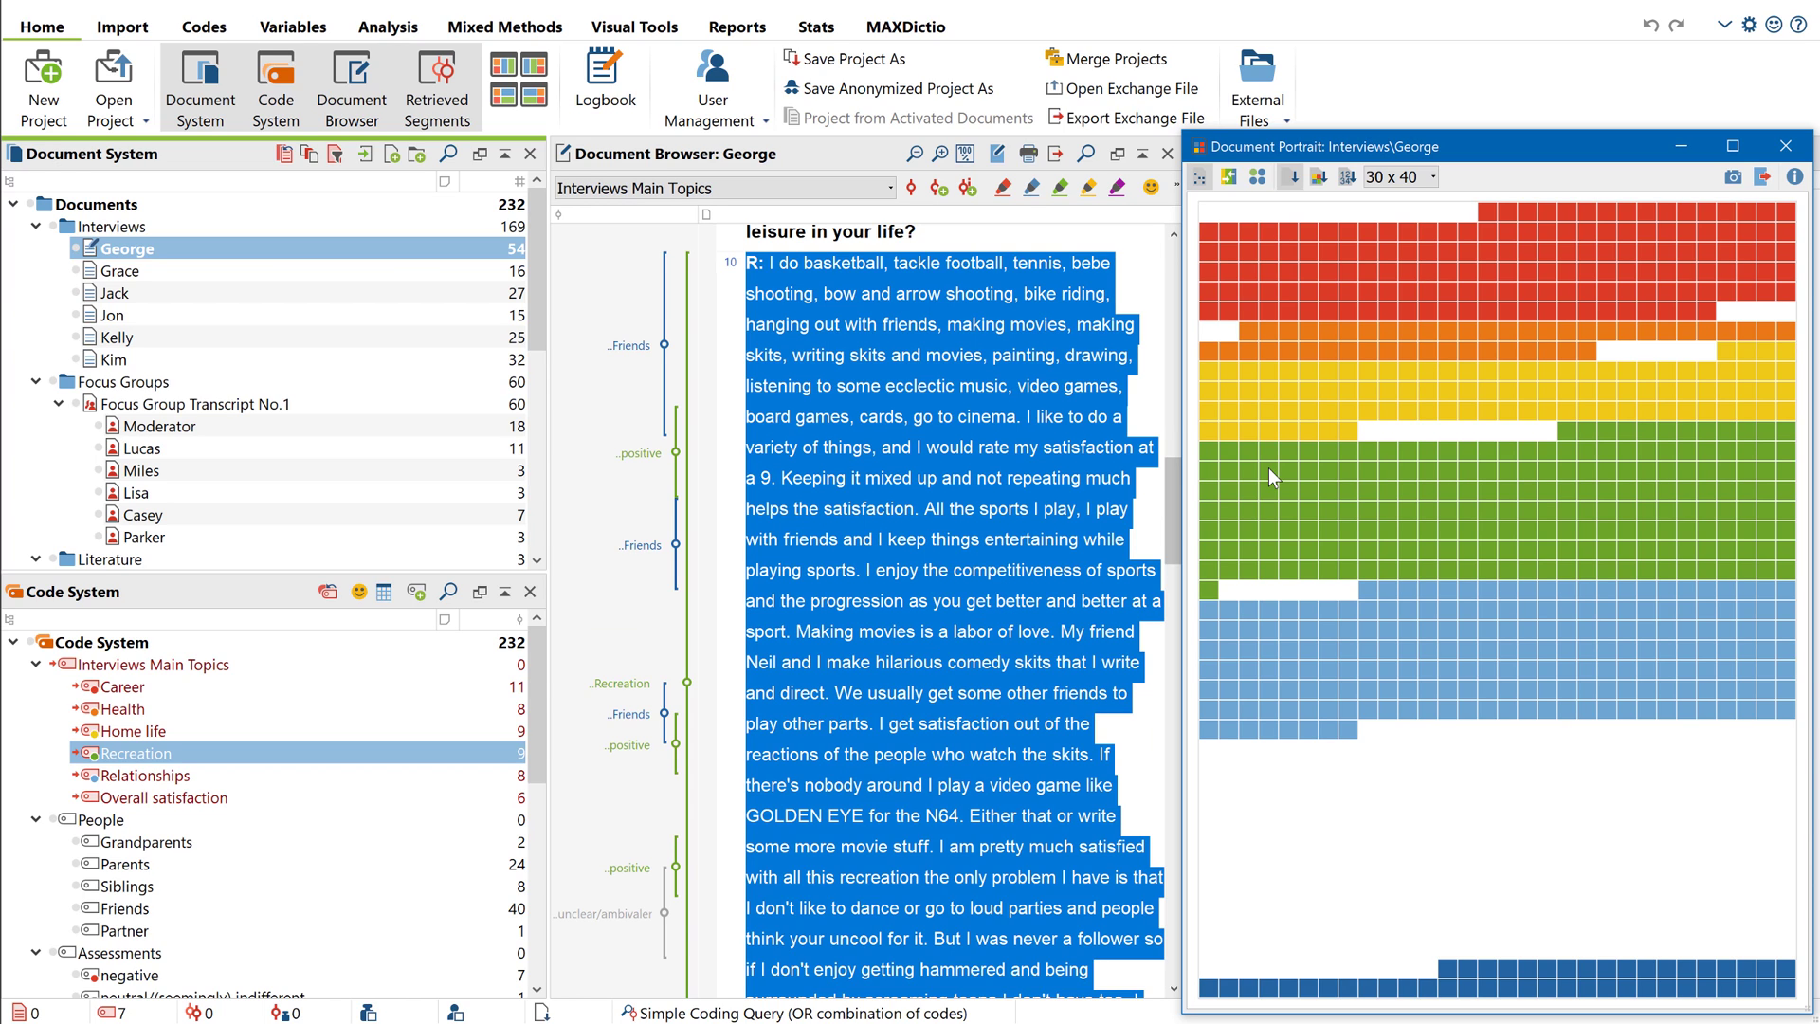
click(1347, 178)
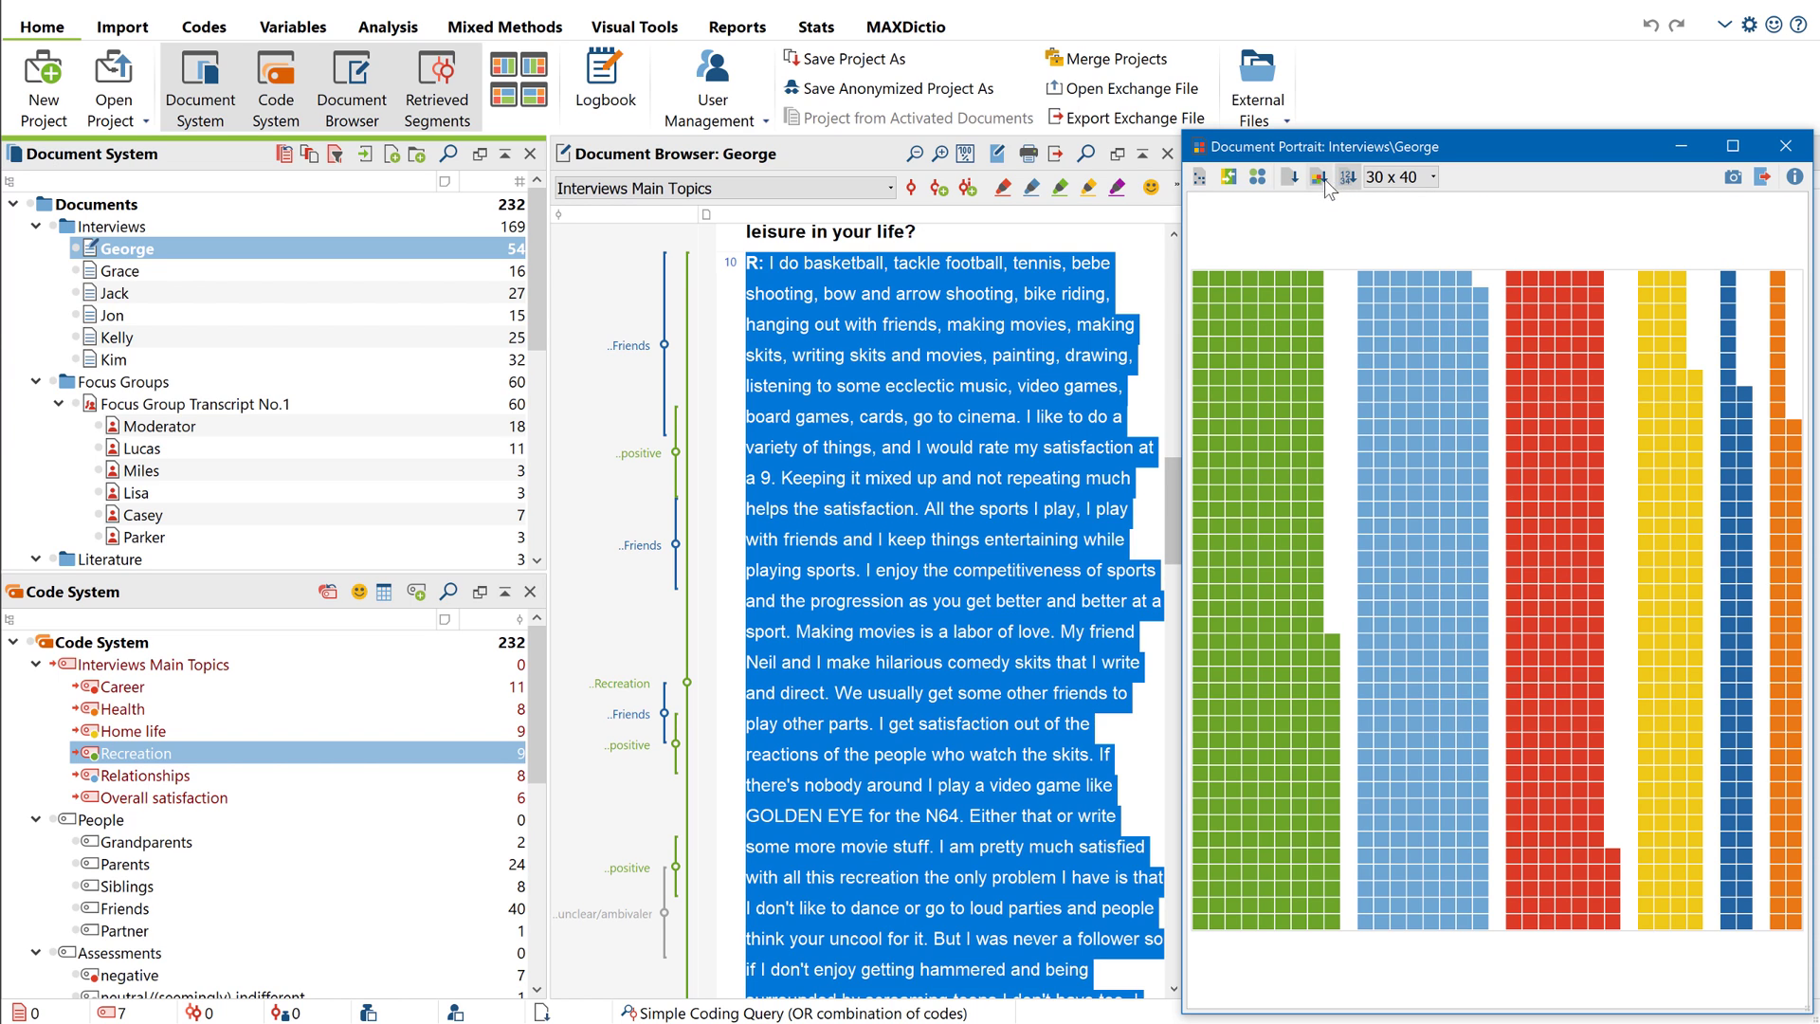
click(1290, 180)
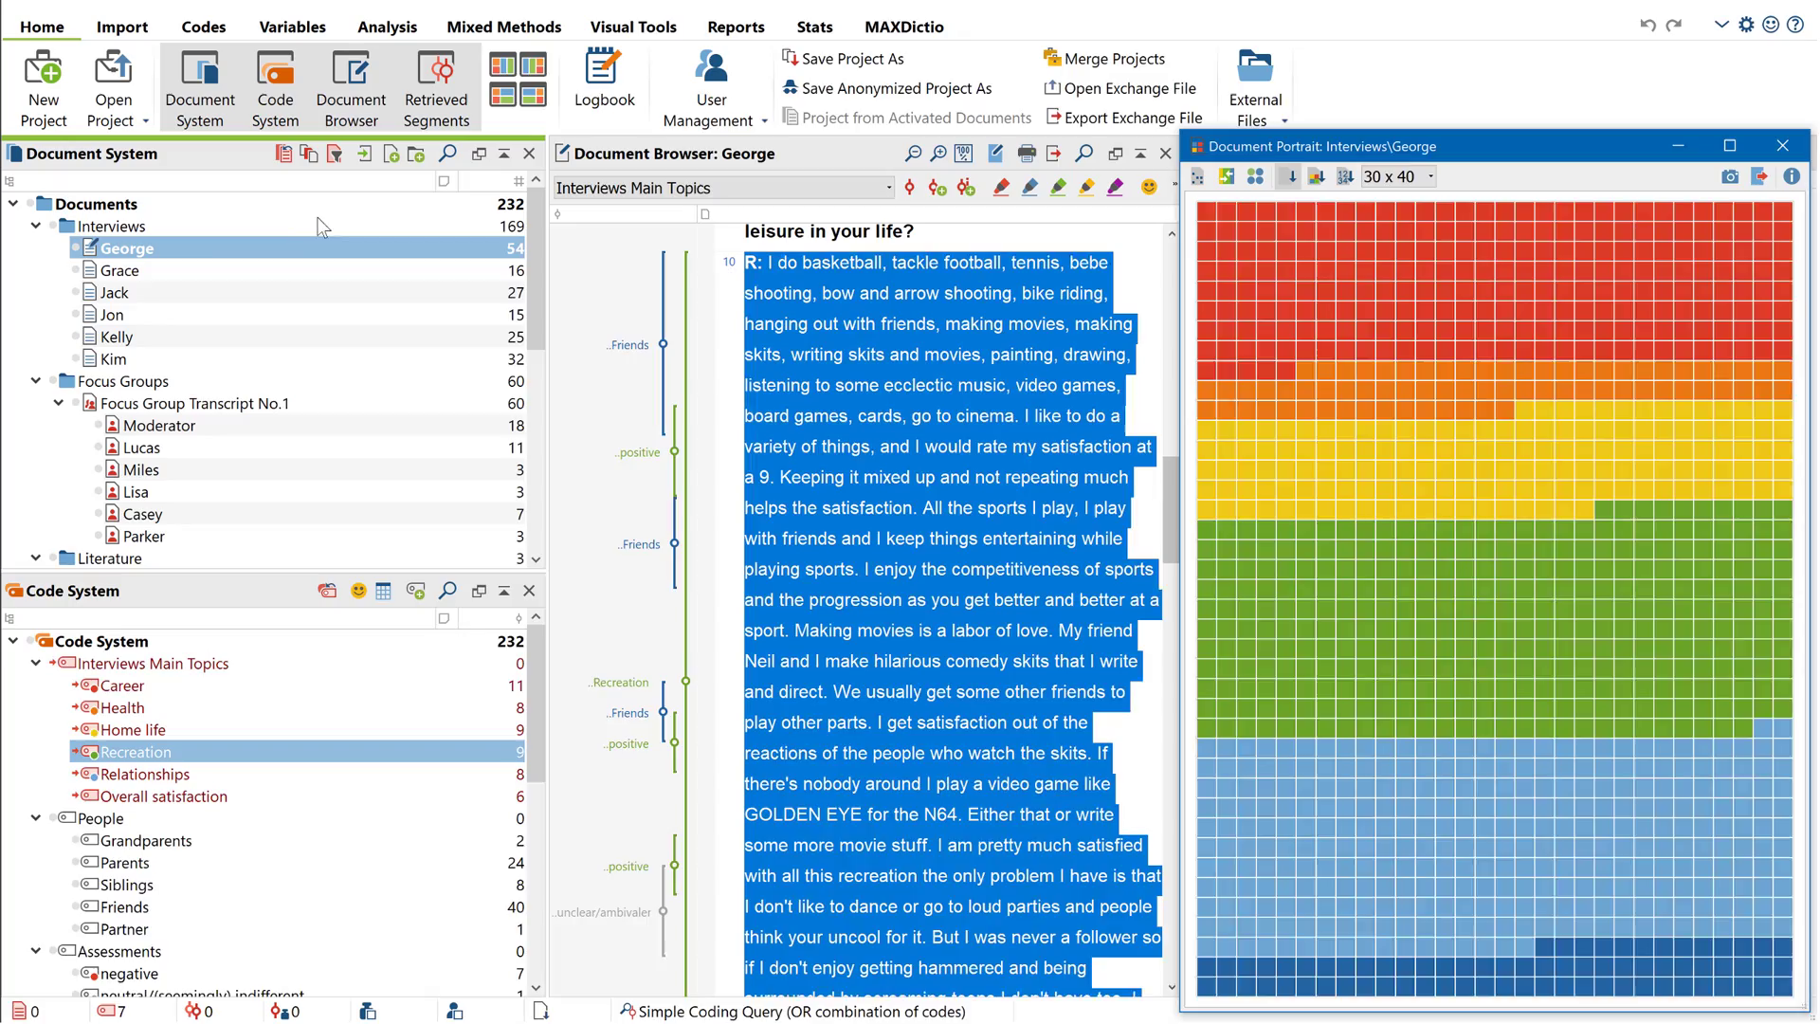
Create an activated-codes portrait of Grace's interview beside George's and sort both by colour
right_click(192, 263)
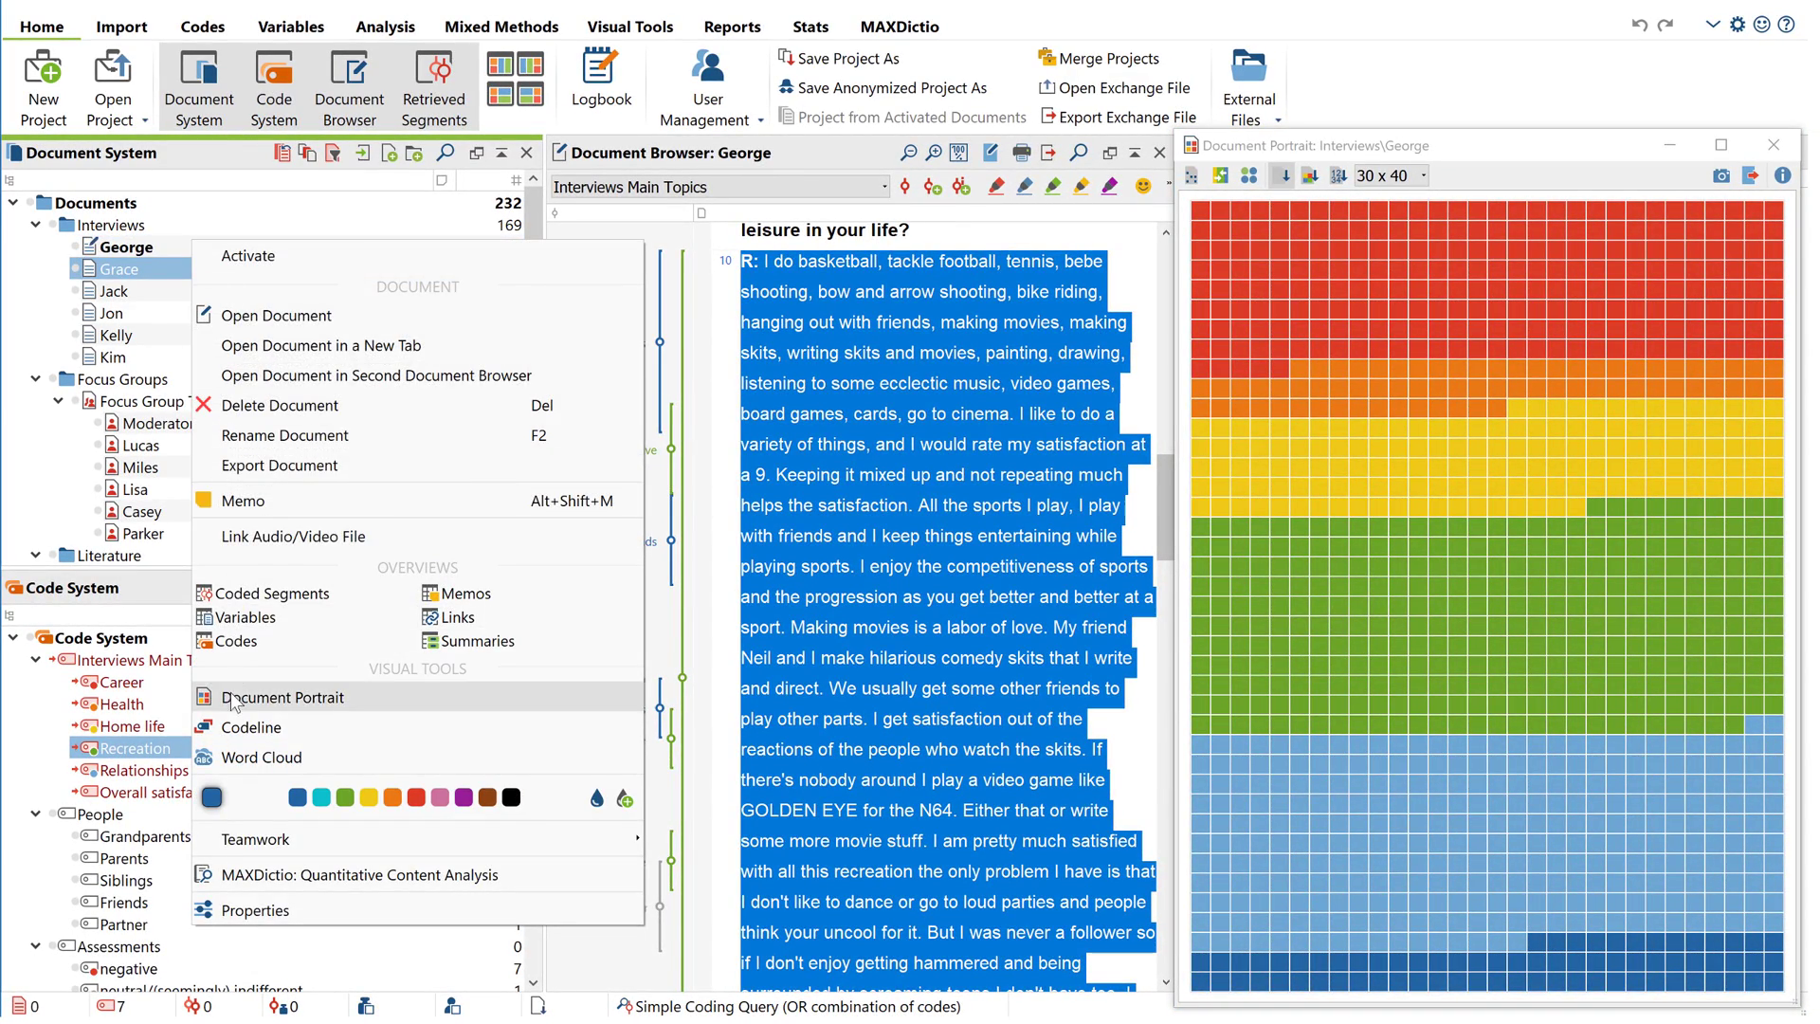
click(235, 697)
click(1175, 648)
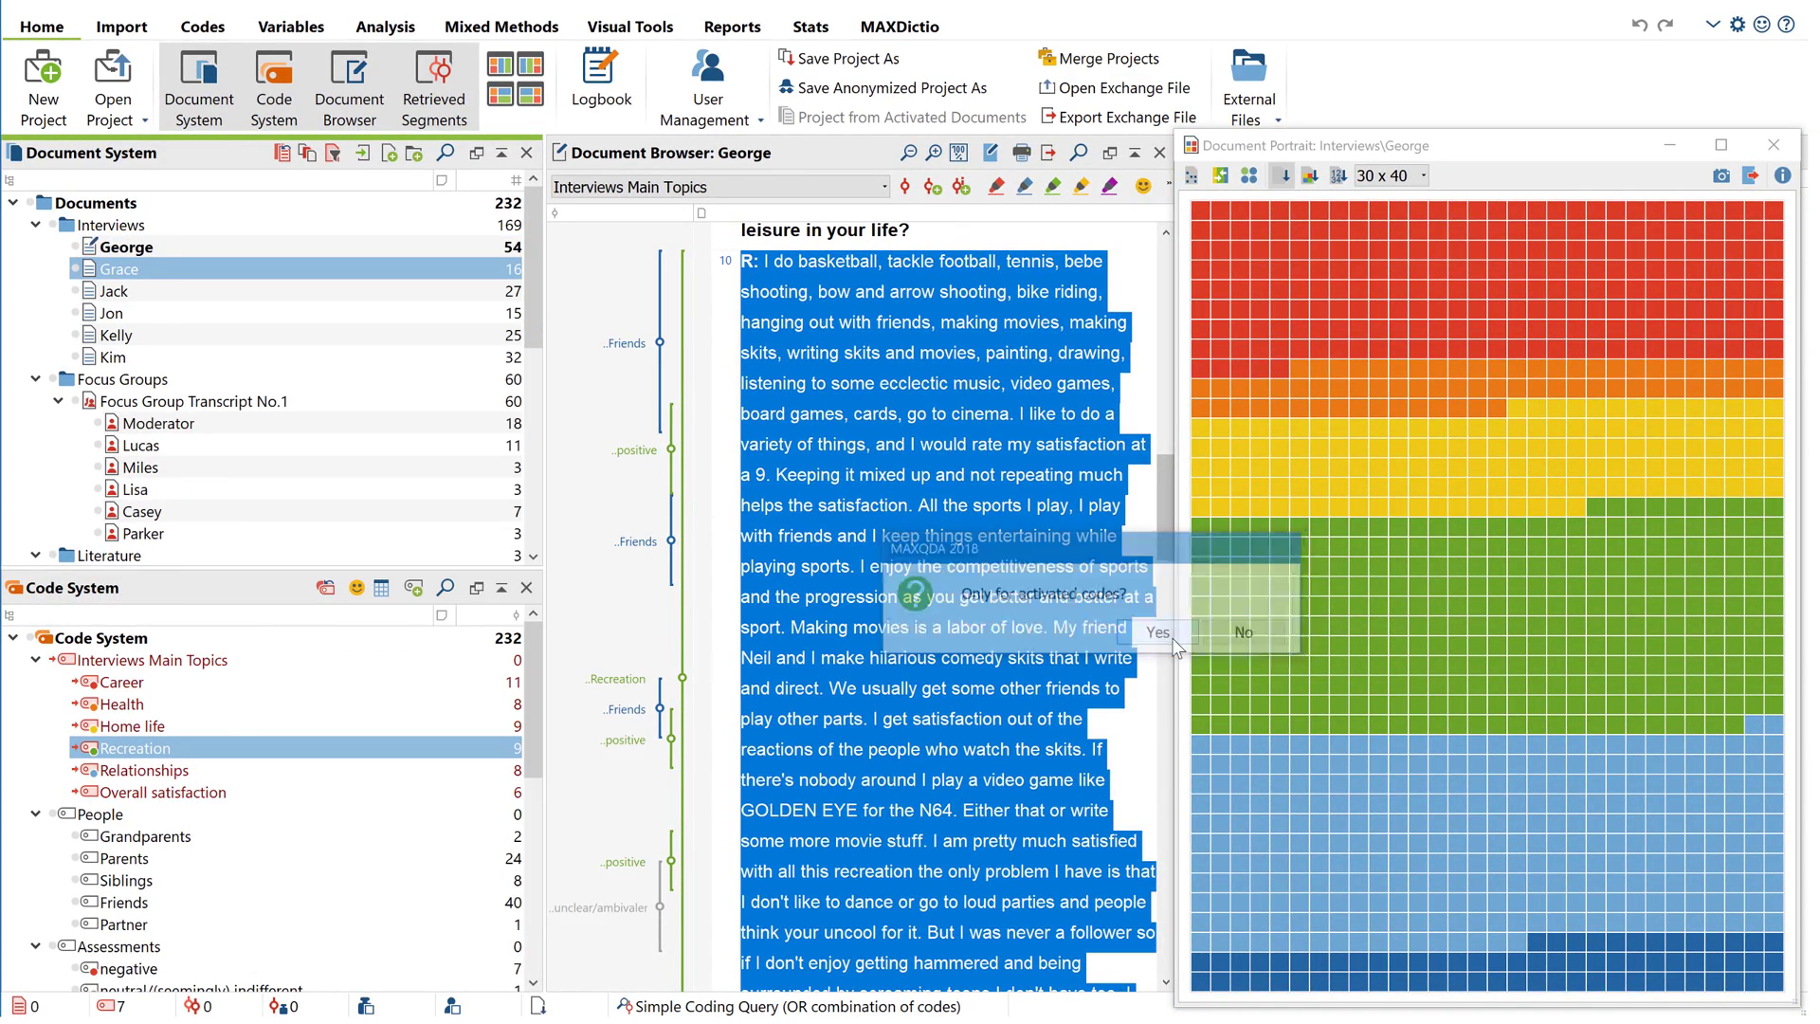
drag(1403, 156, 769, 154)
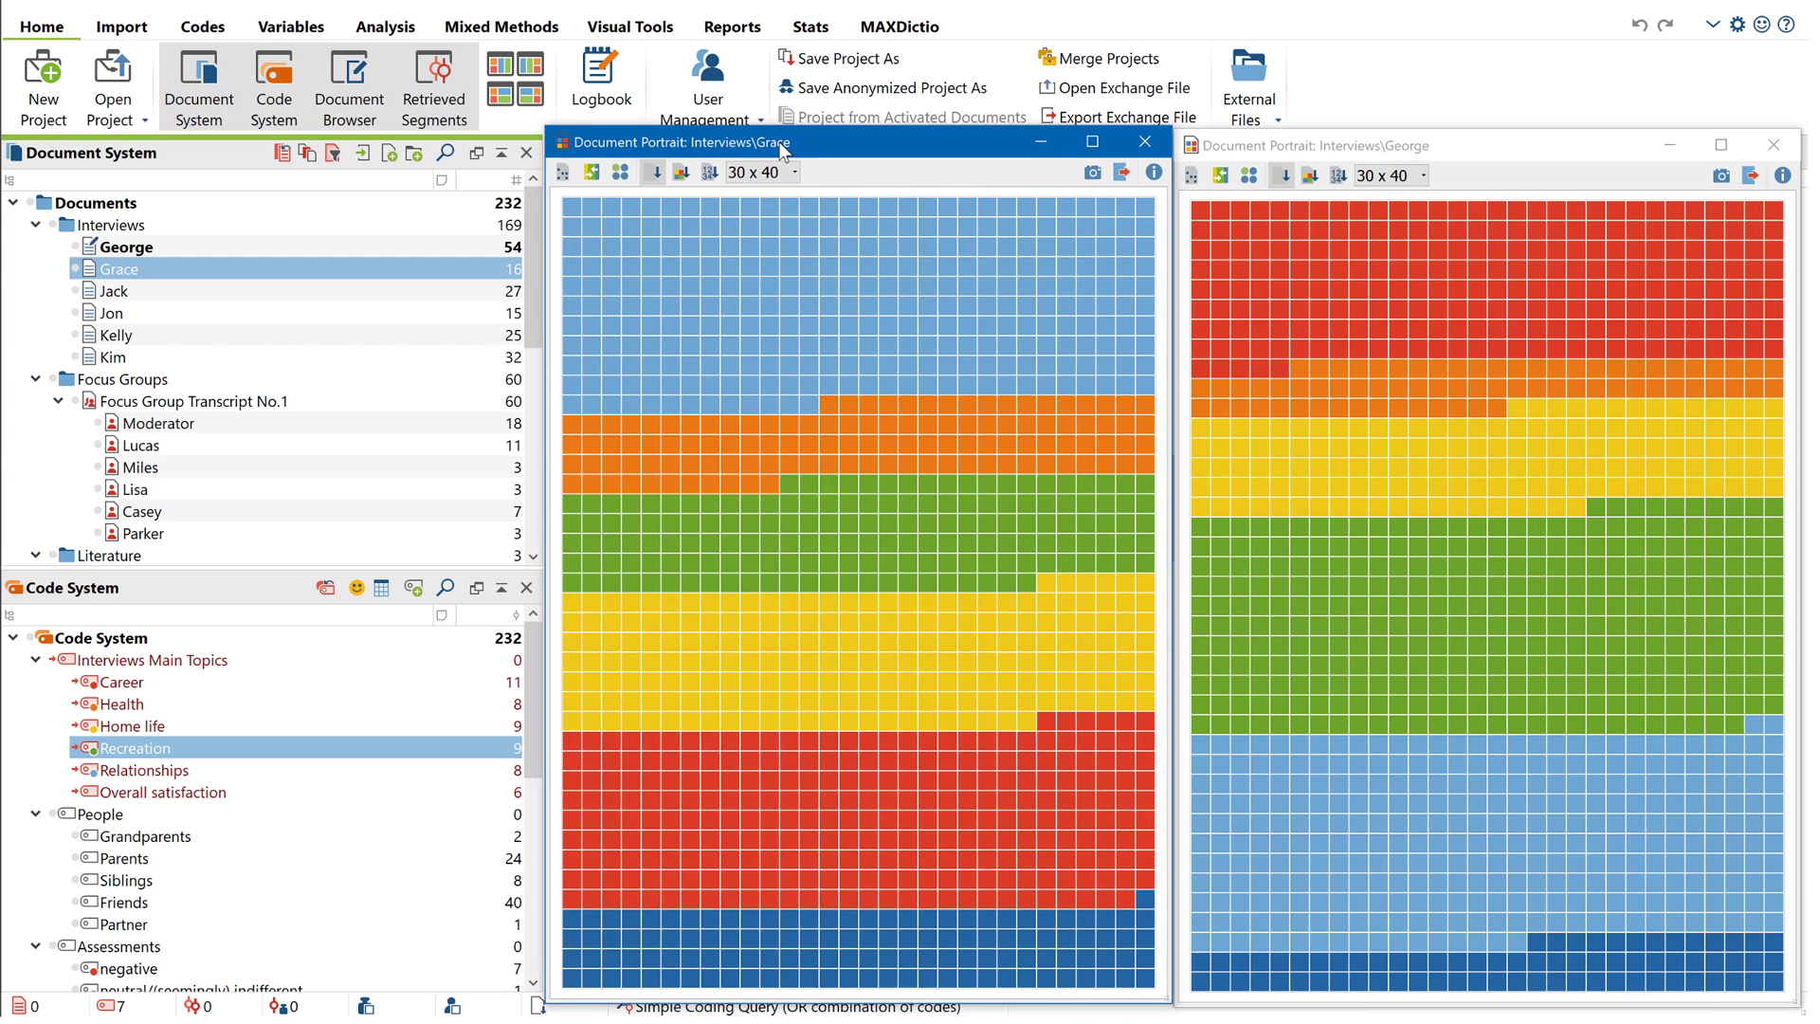
click(676, 174)
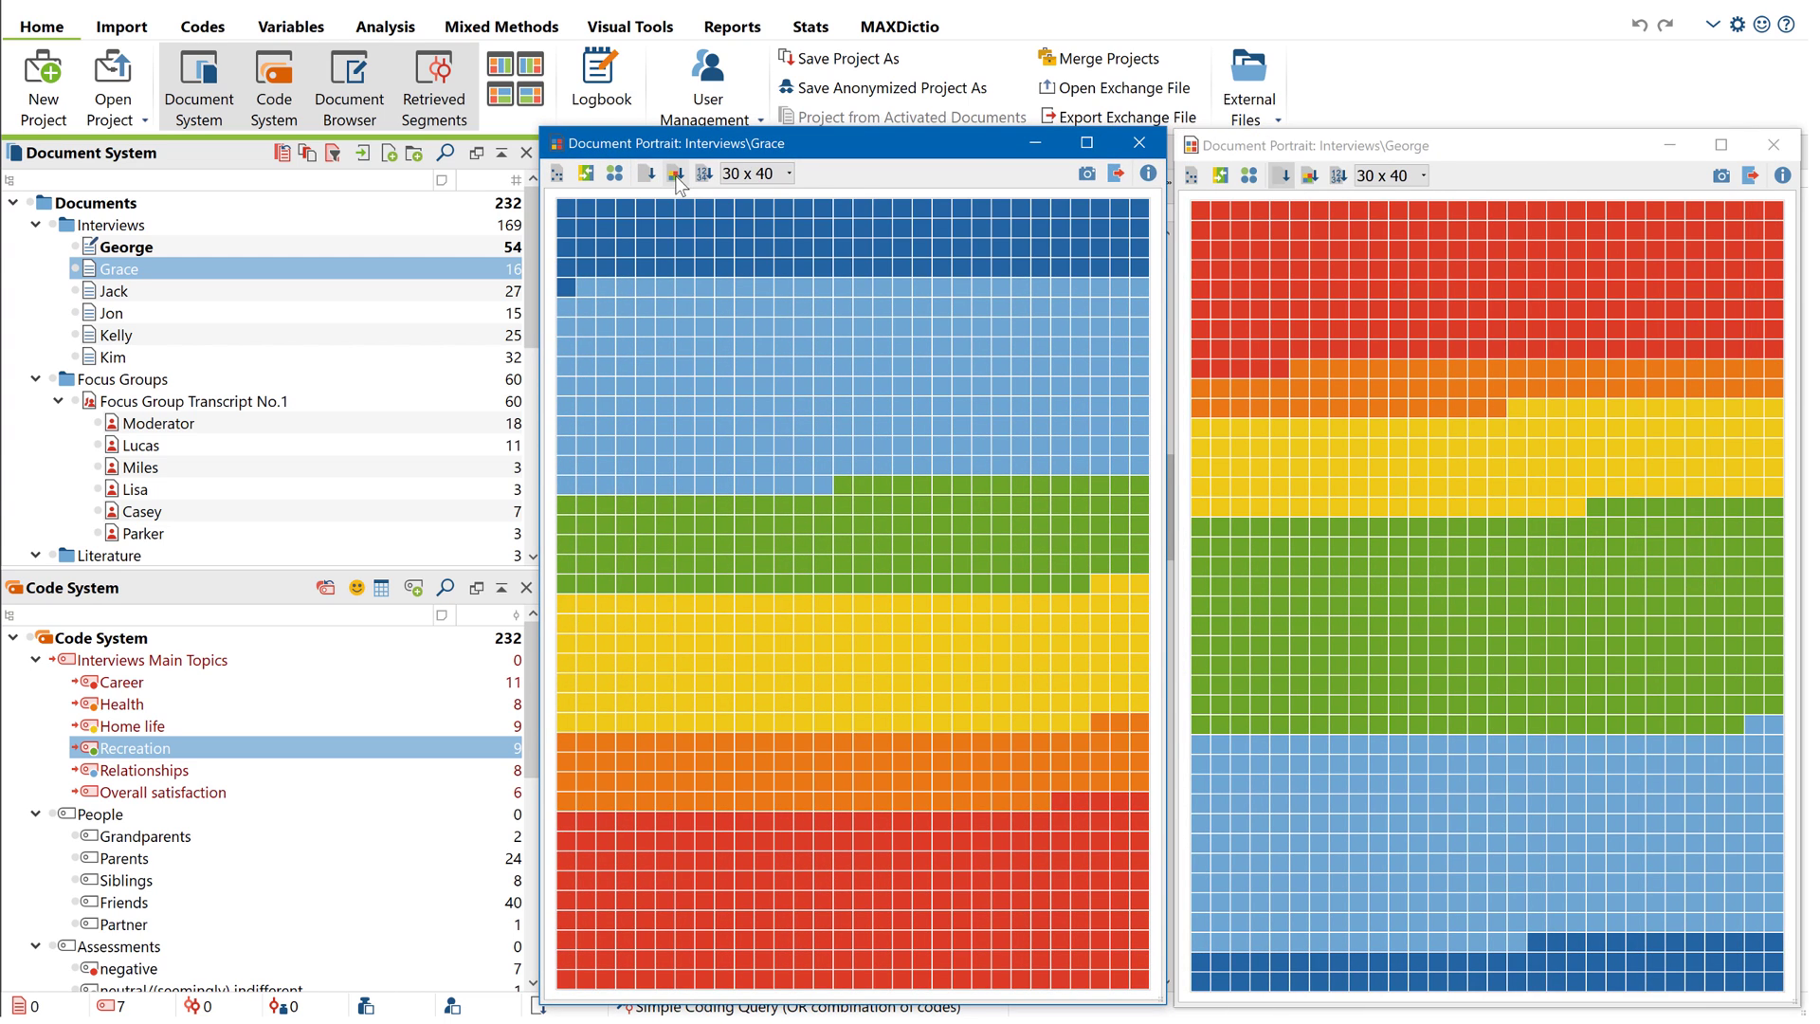
click(1309, 176)
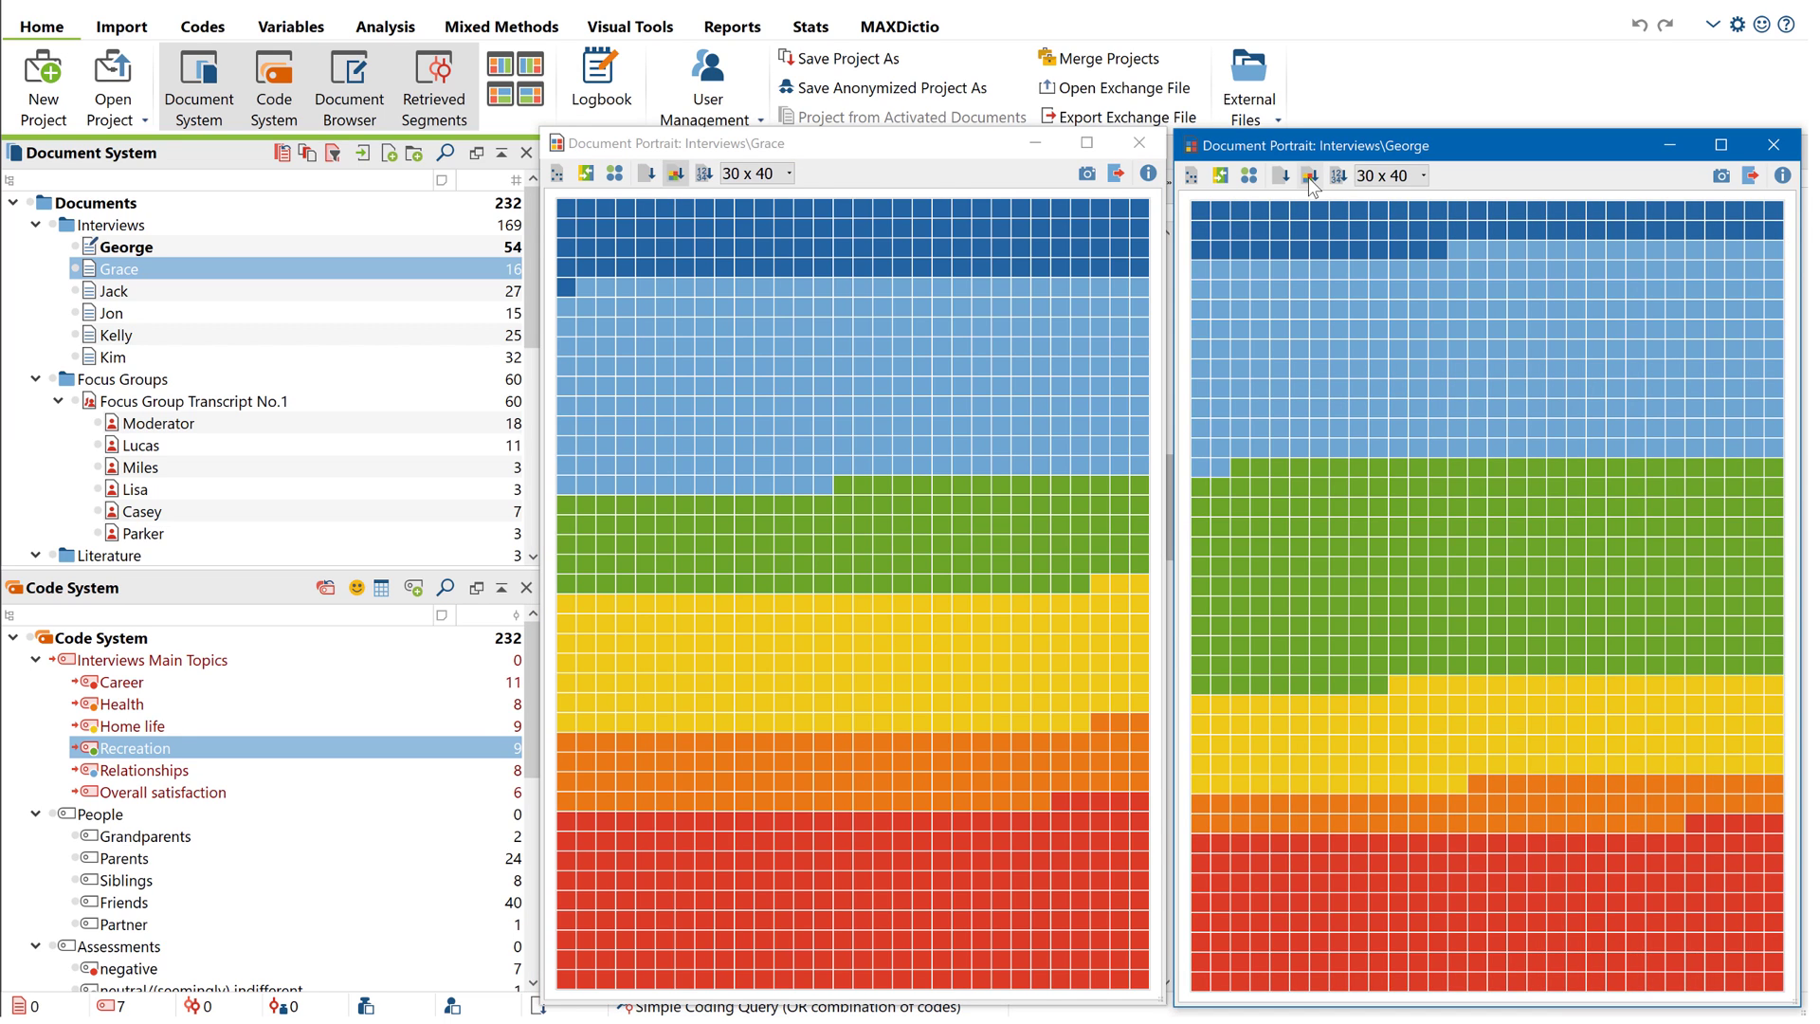
Export Grace's portrait as an image file, save it, and close her portrait
click(1121, 187)
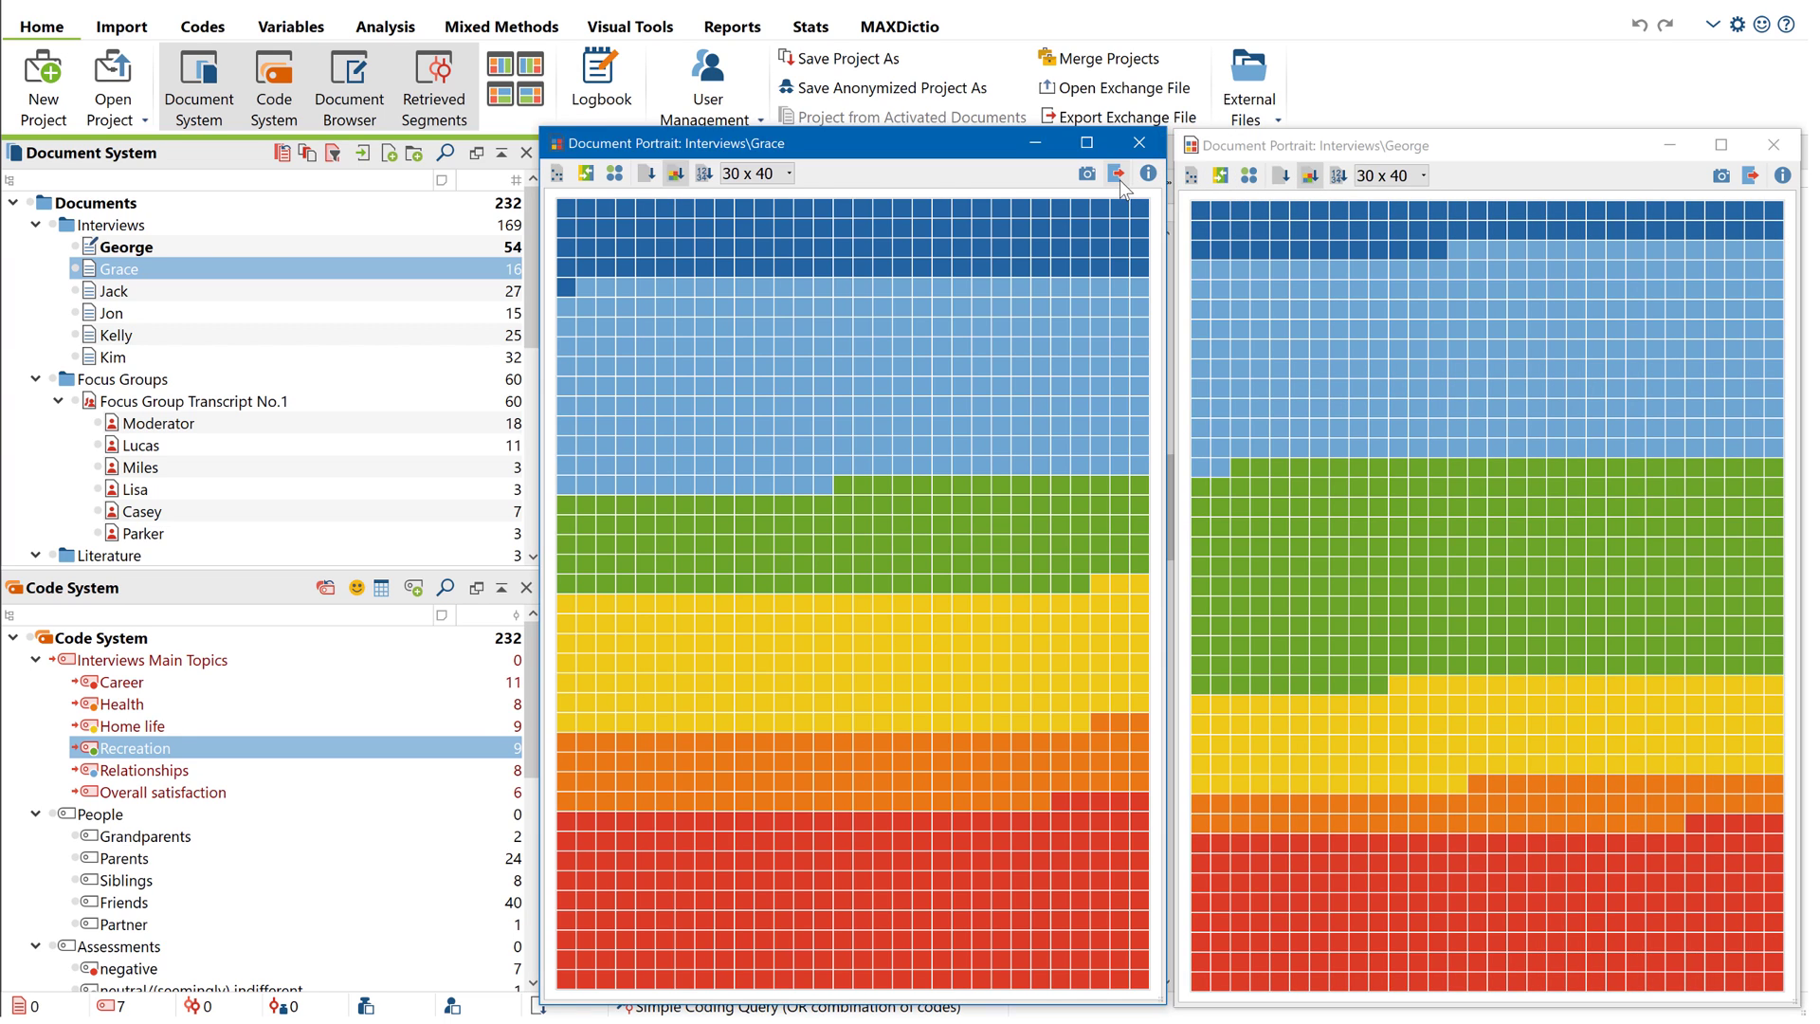
click(1118, 180)
click(1429, 713)
click(1137, 150)
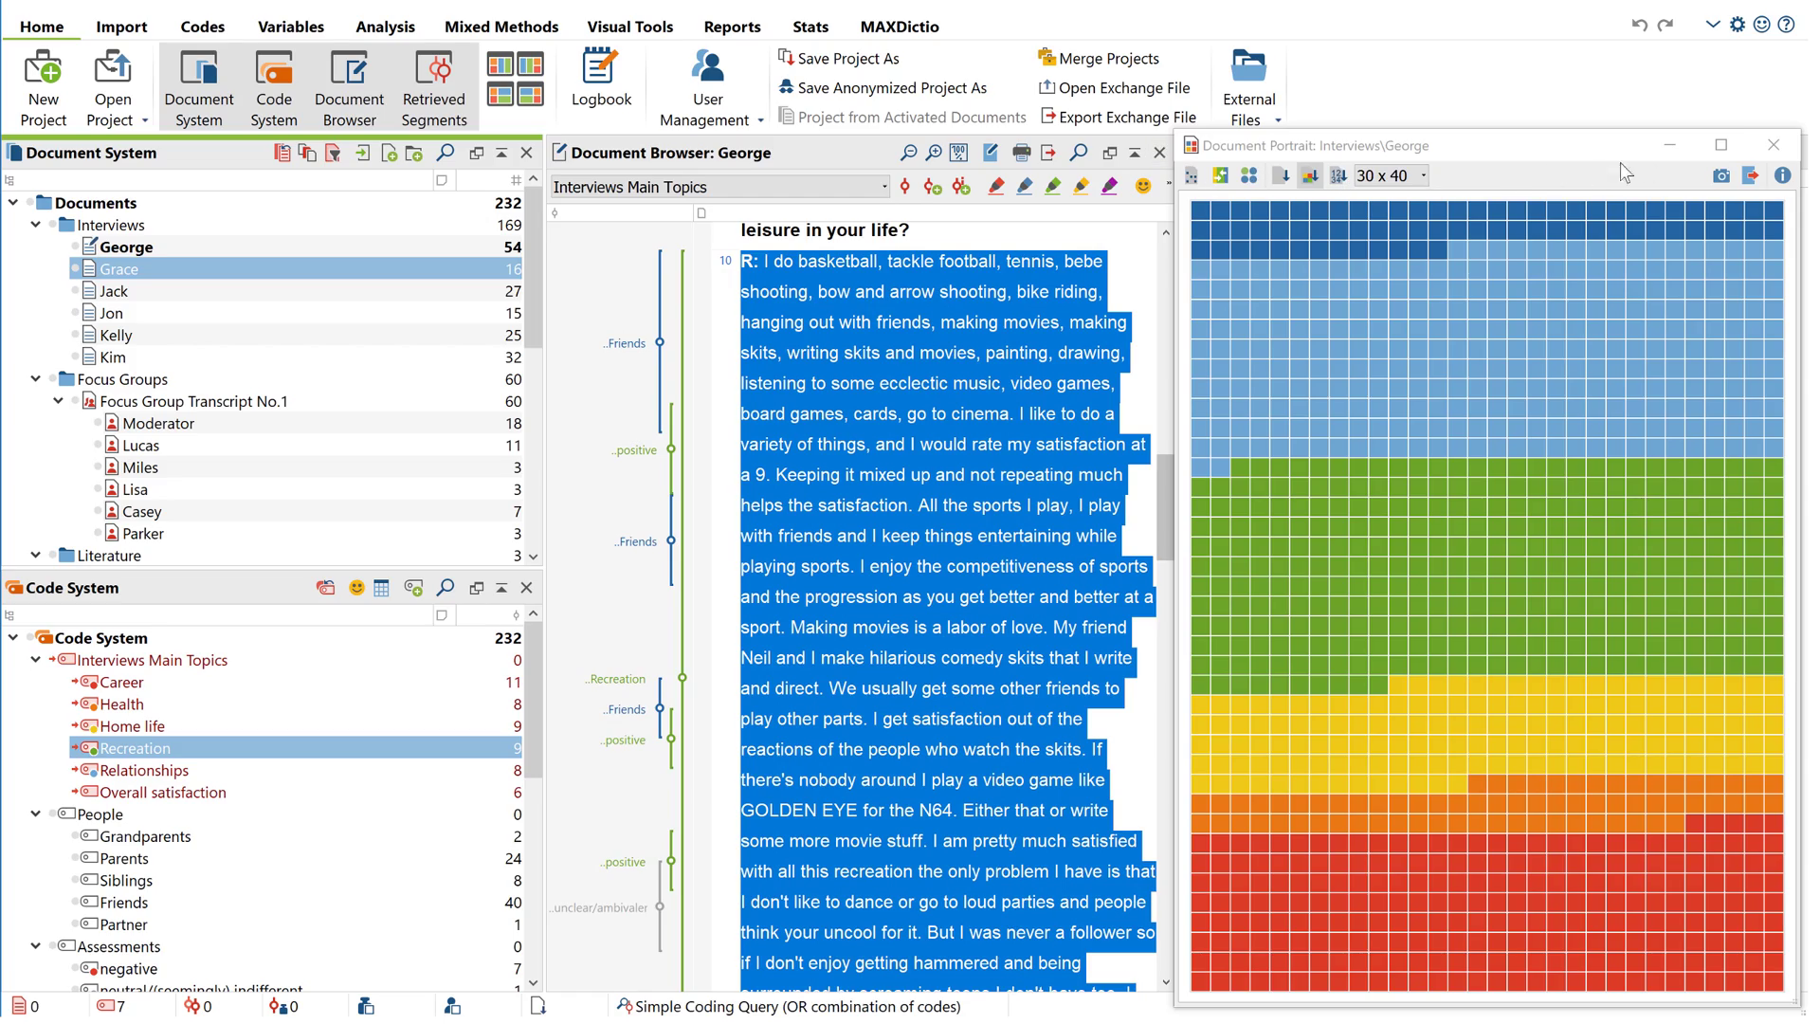
Close George's portrait, activate the focus group codes, and chart Focus Group Transcript No.1's codeline for activated codes
click(1771, 147)
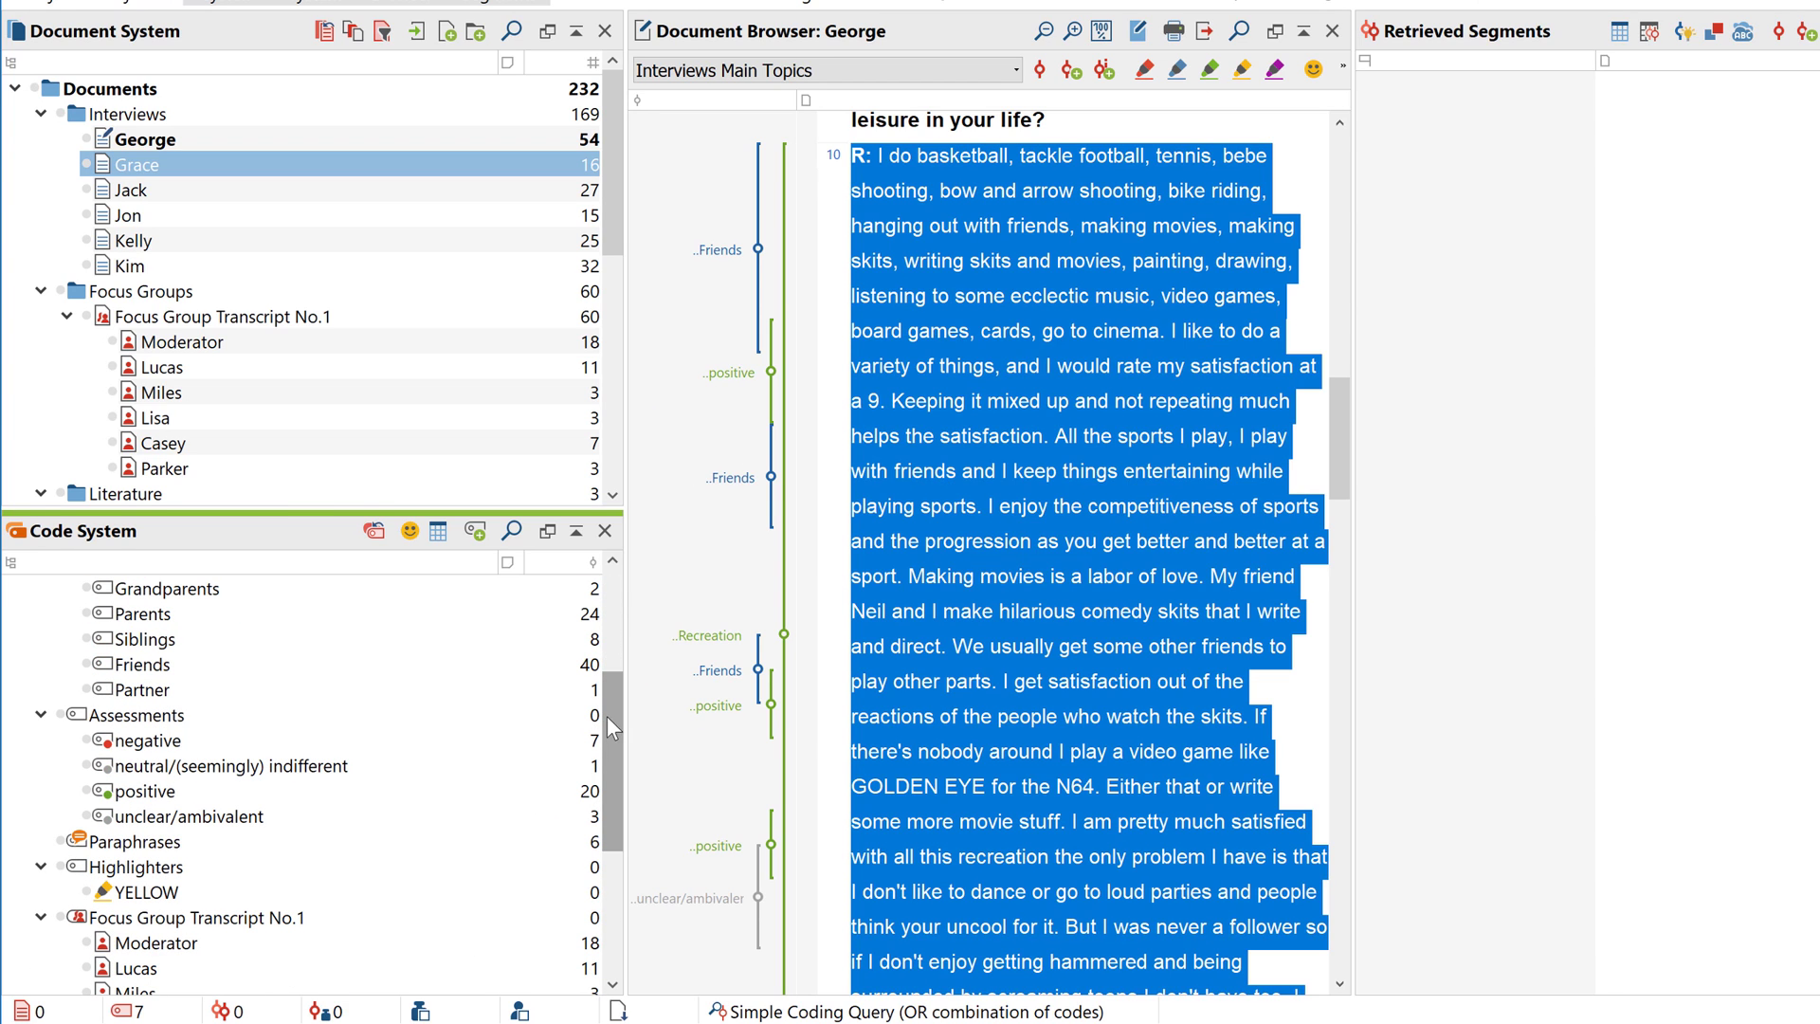
click(60, 917)
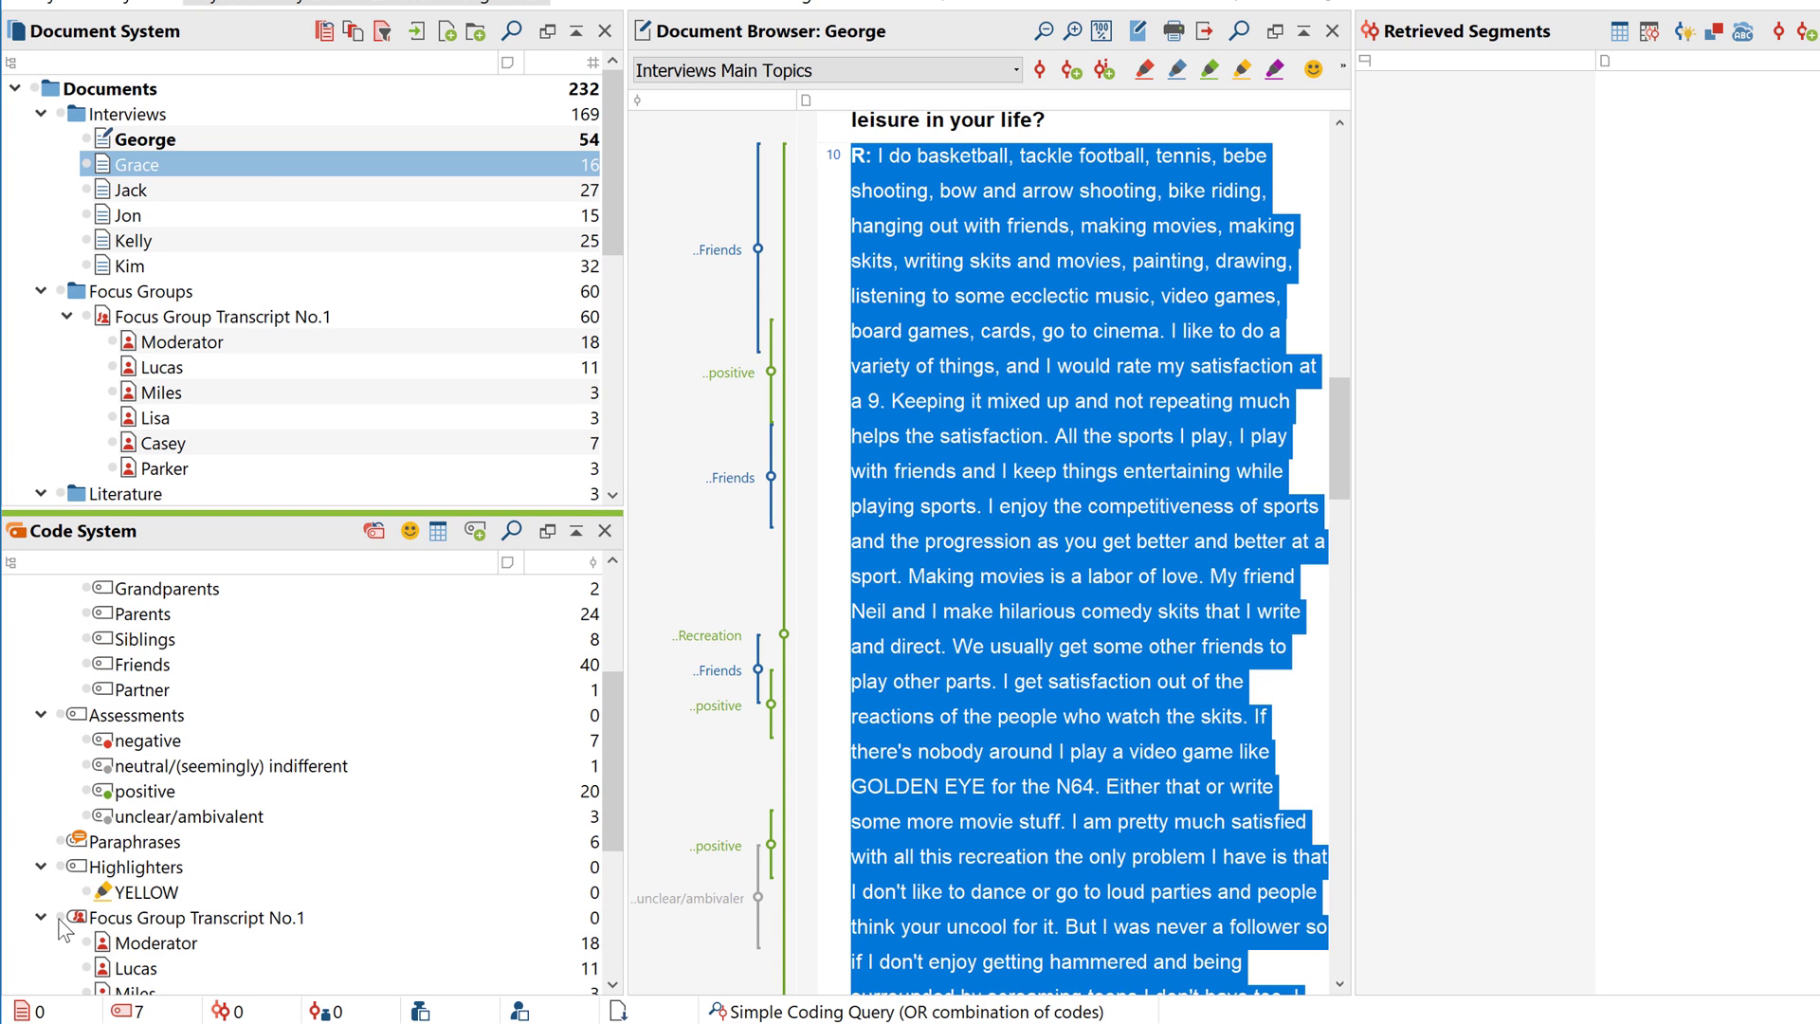
right_click(197, 318)
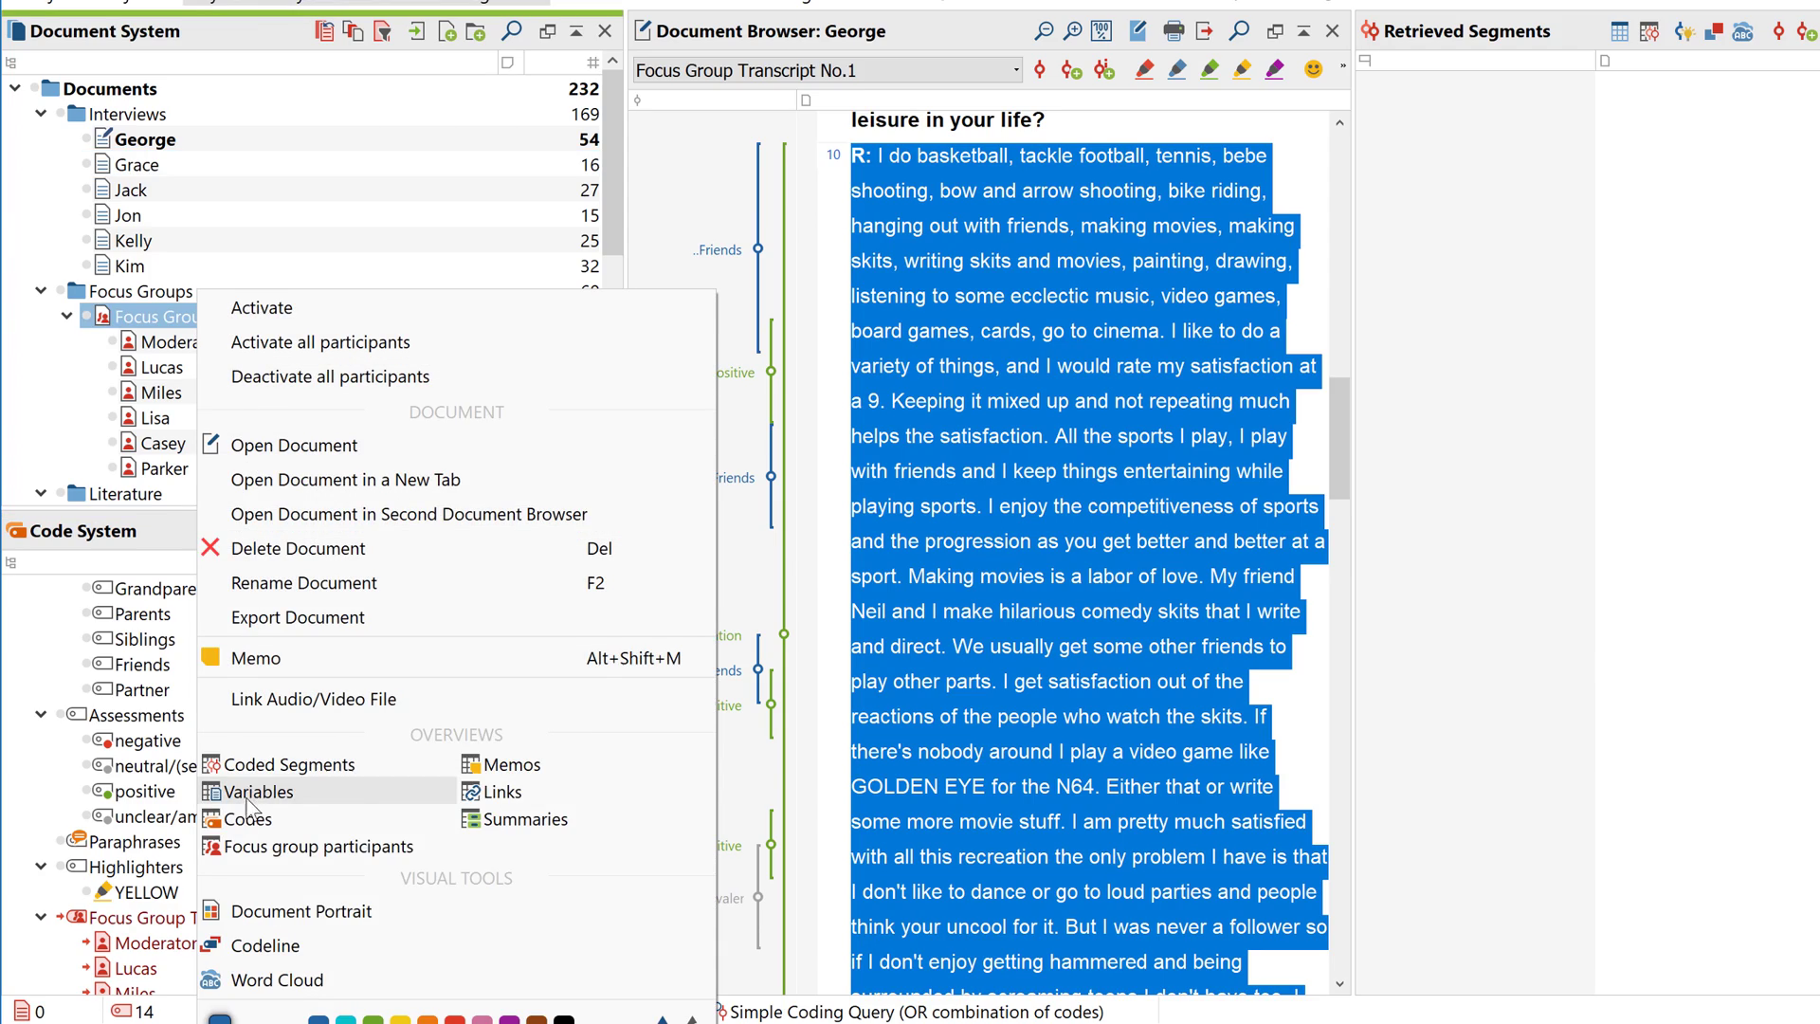
click(262, 945)
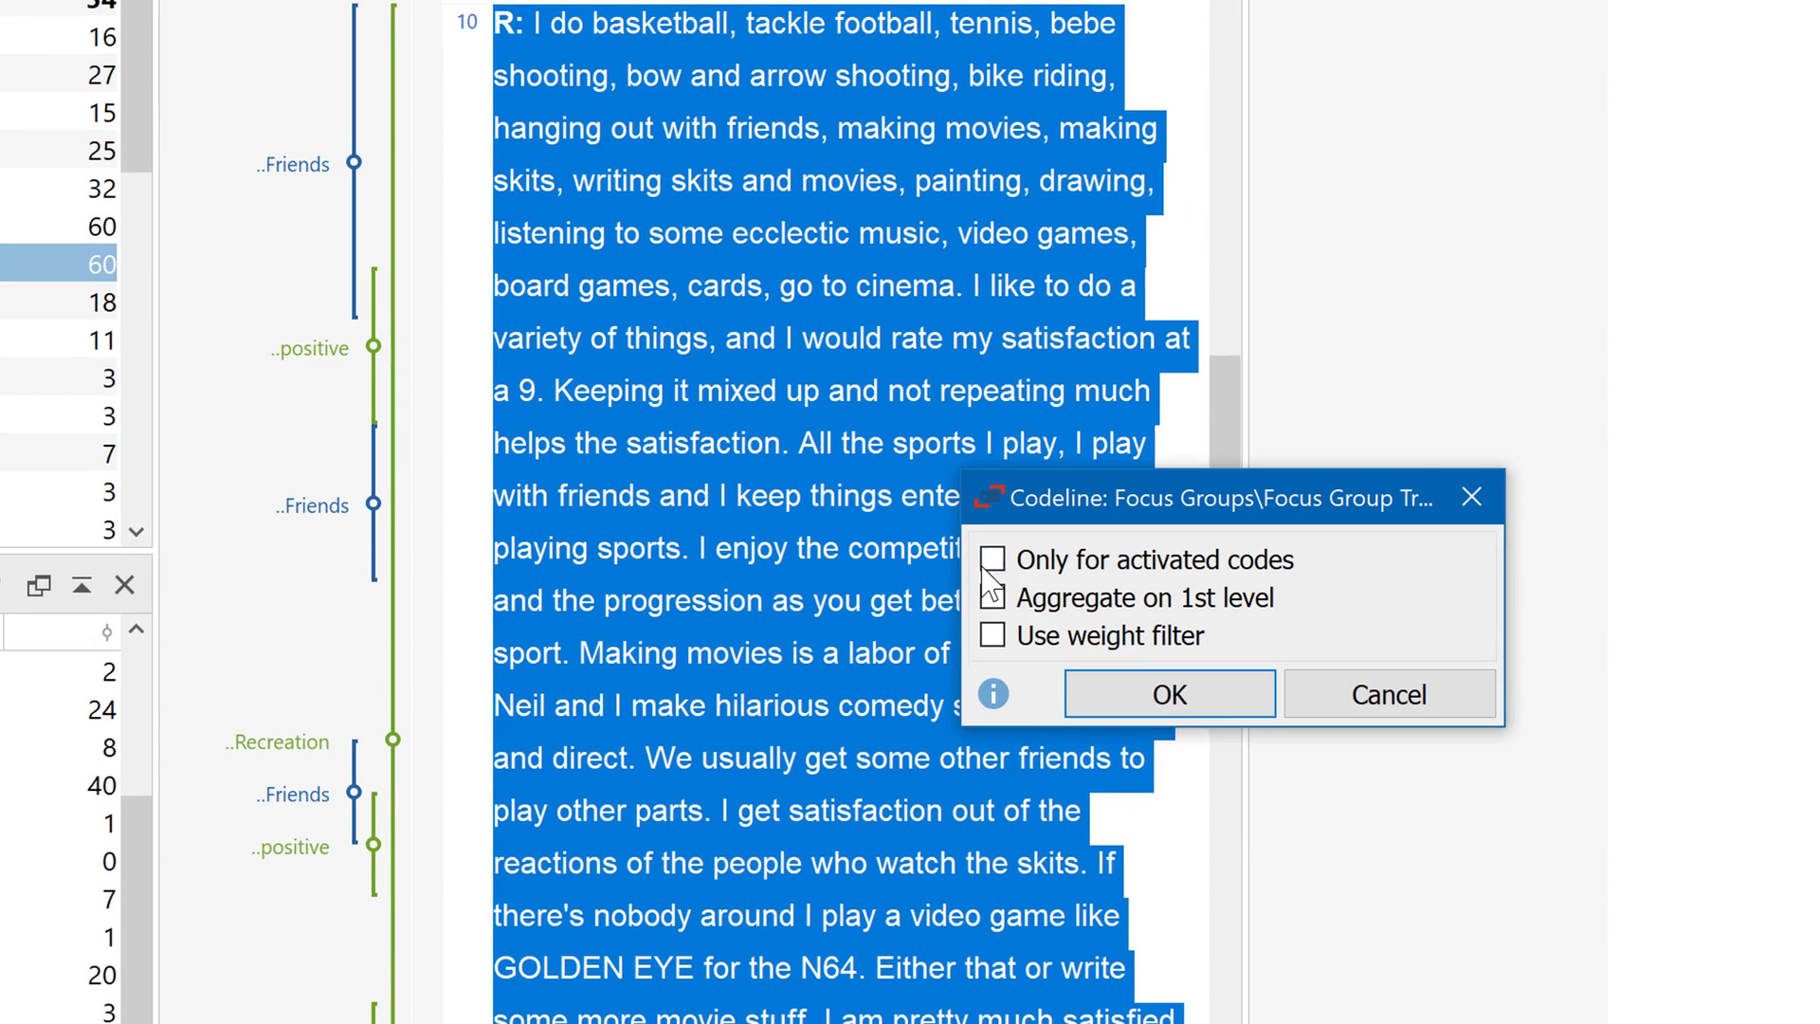
click(1134, 526)
click(1199, 695)
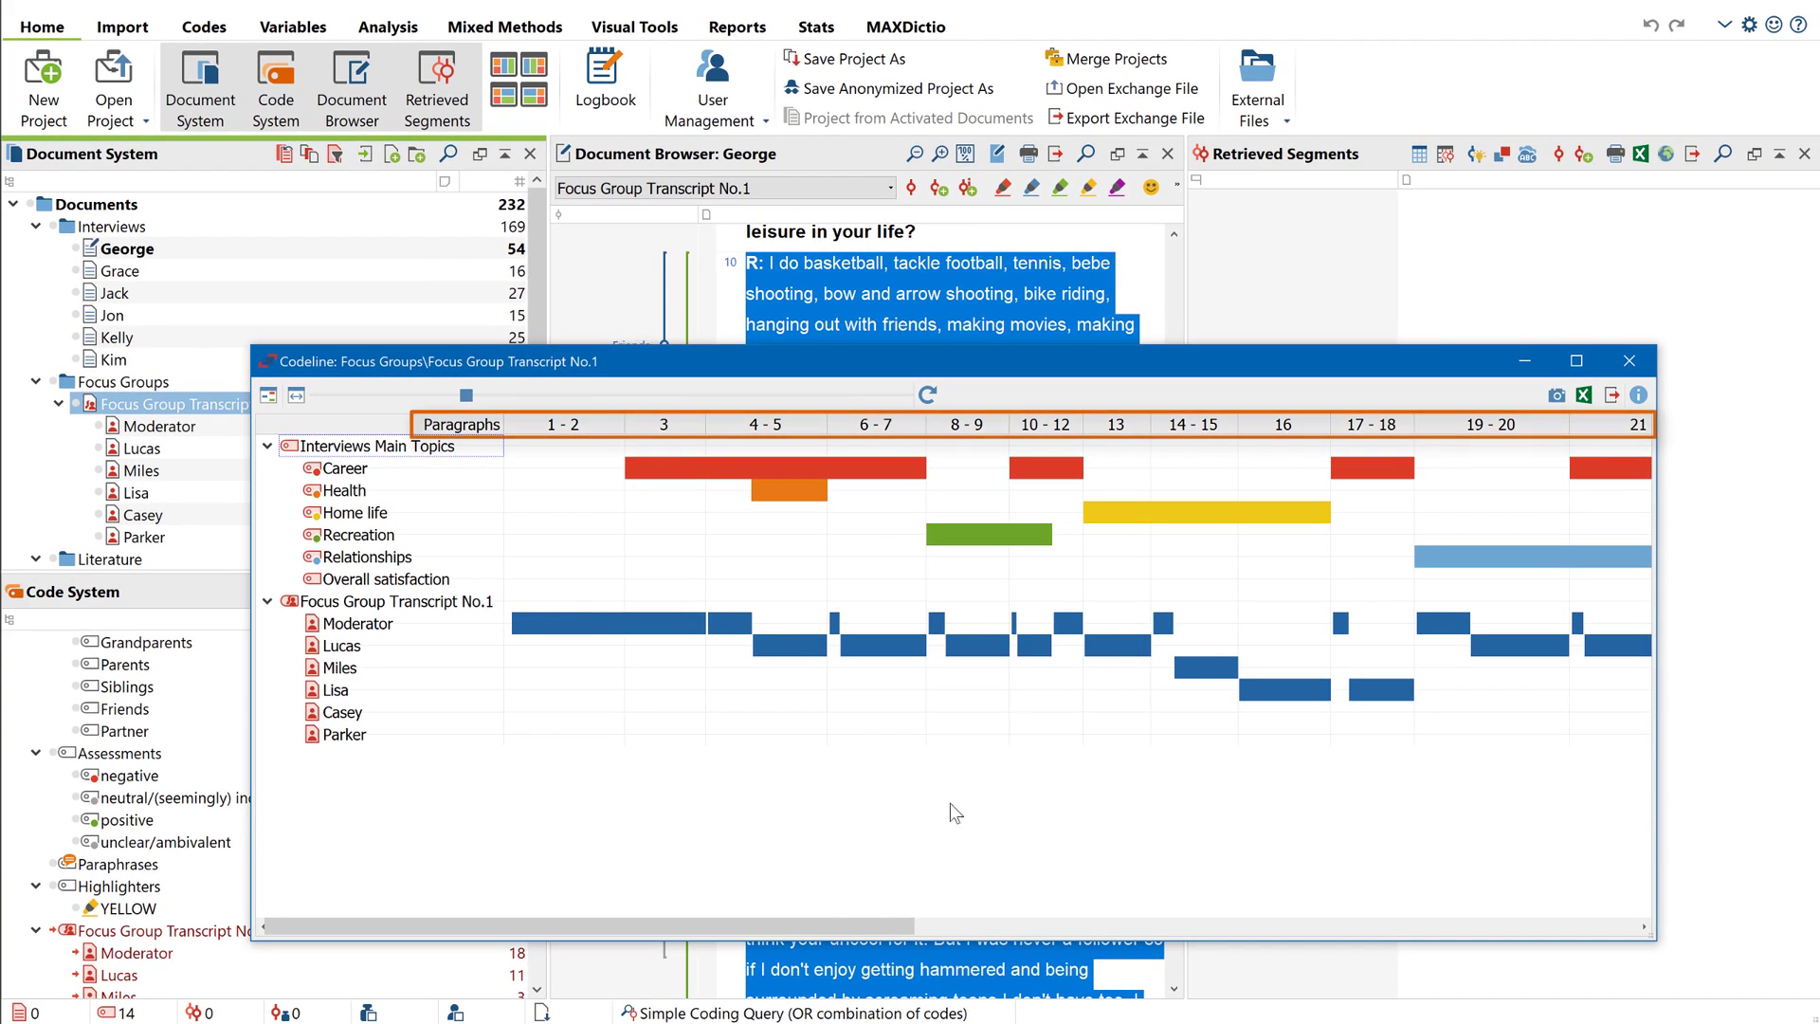
Scroll the codeline, display it one column per paragraph, and fit it to the window width
mouse_move(826, 922)
mouse_down()
mouse_move(1259, 887)
mouse_move(802, 946)
mouse_up()
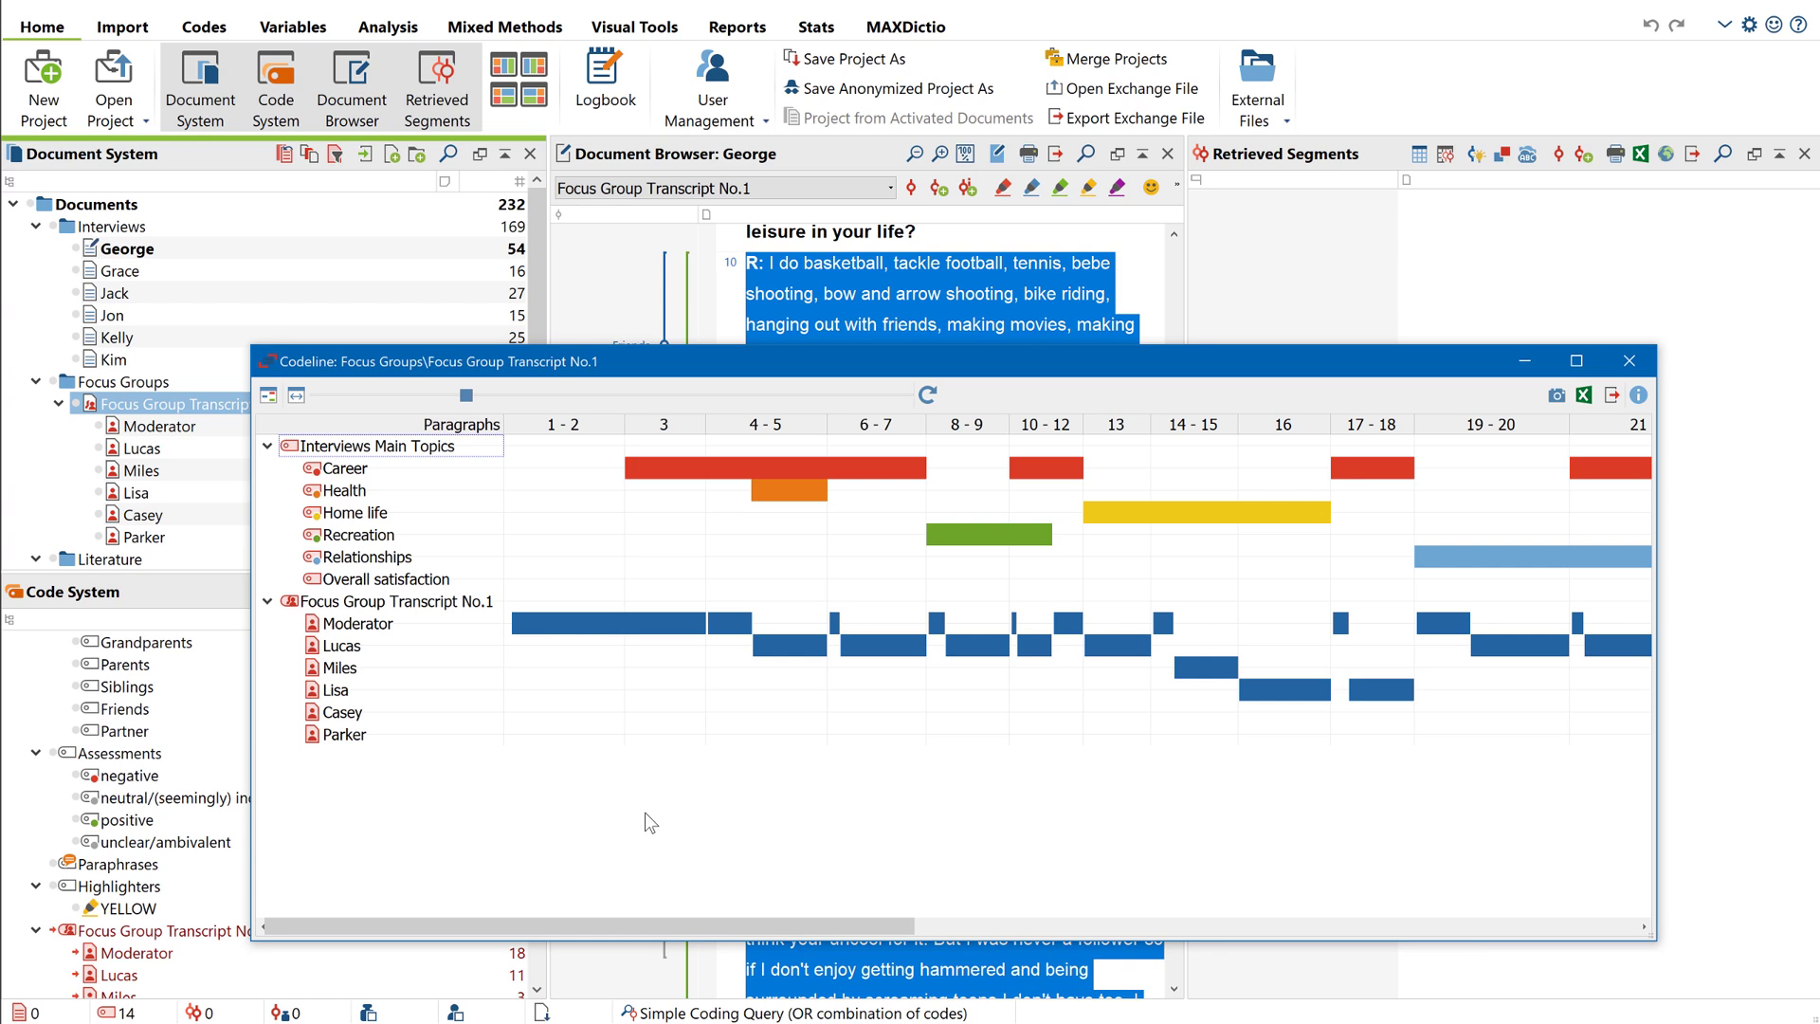
click(271, 400)
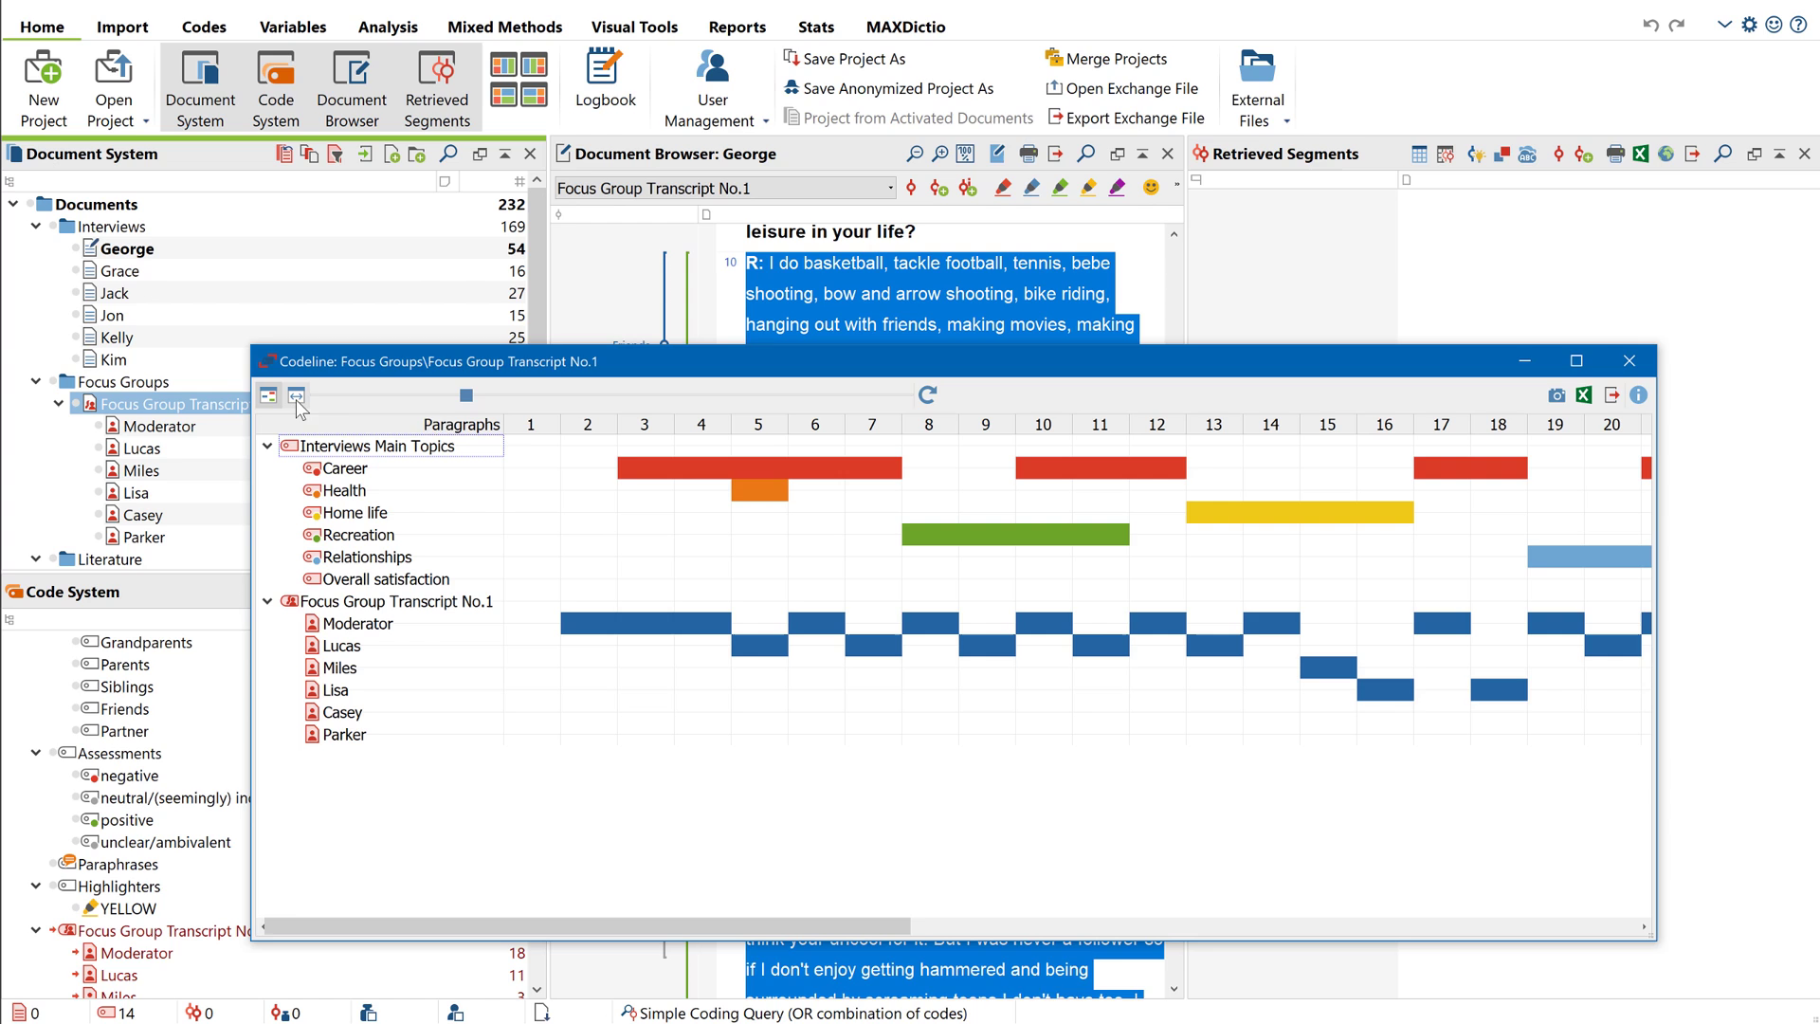
click(297, 397)
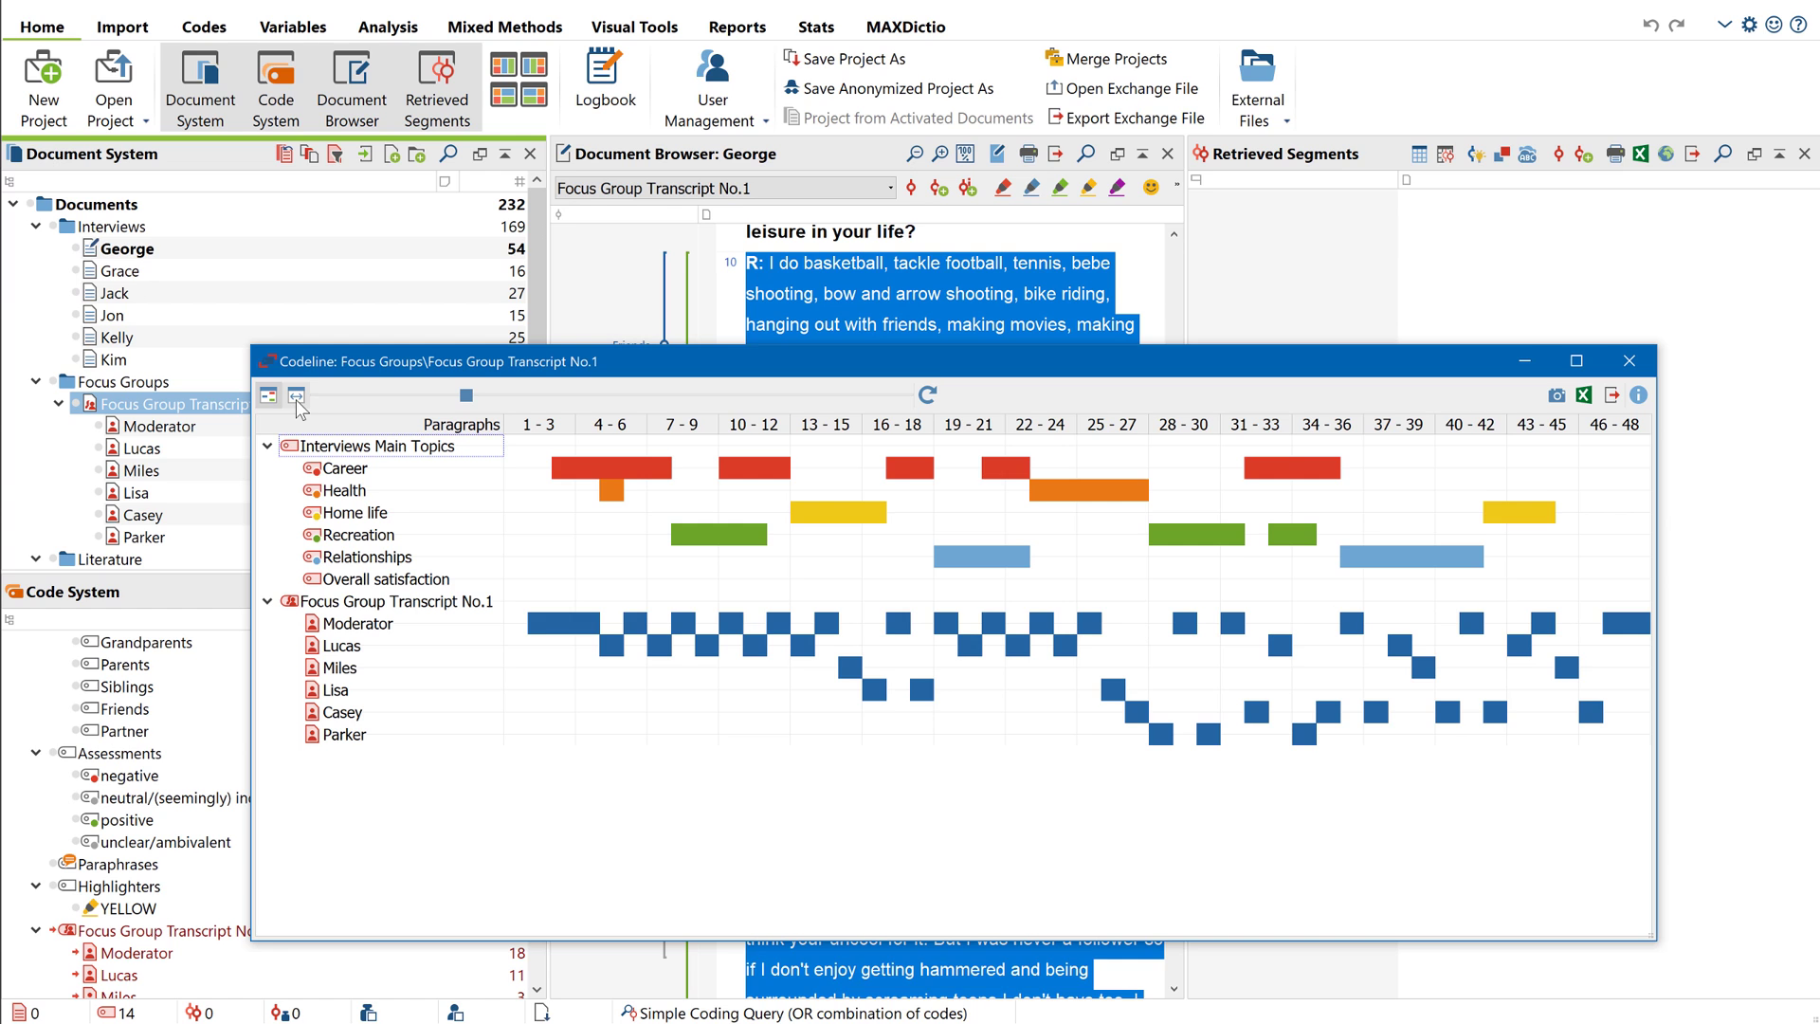
Close the codeline, activate all six interviews, and open a Document Comparison Chart for activated items
double_click(269, 362)
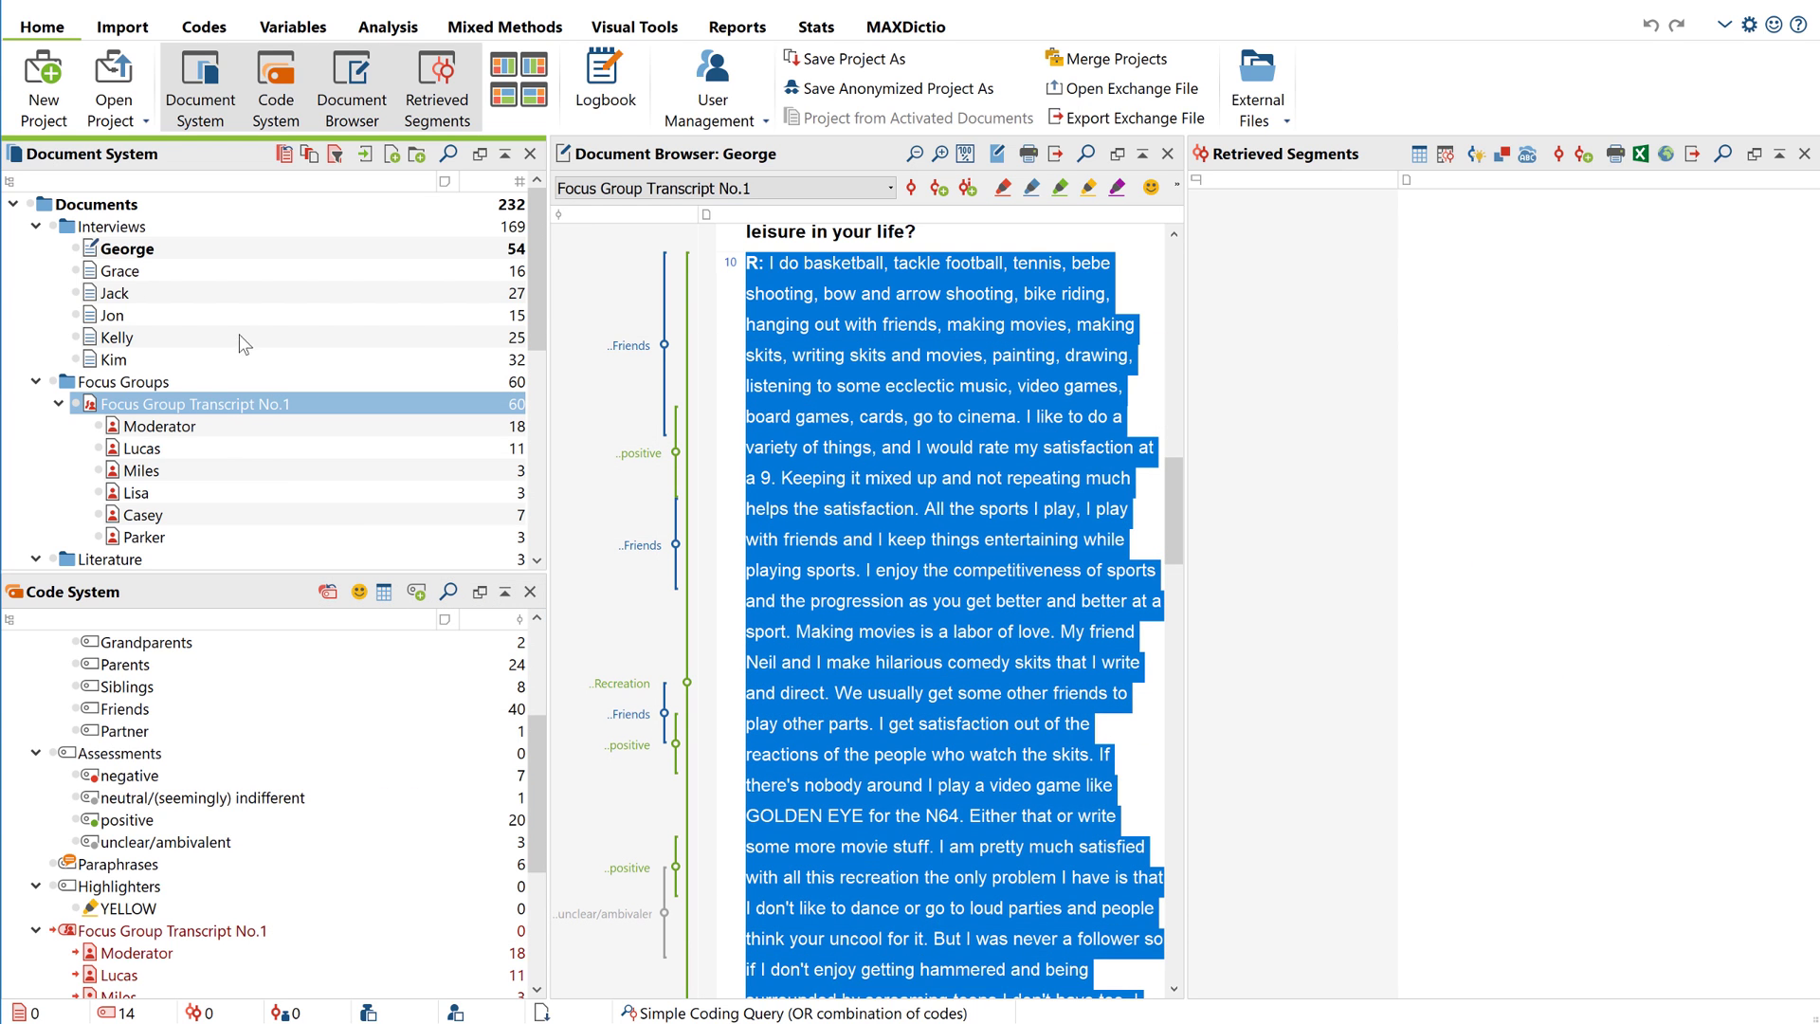
click(54, 227)
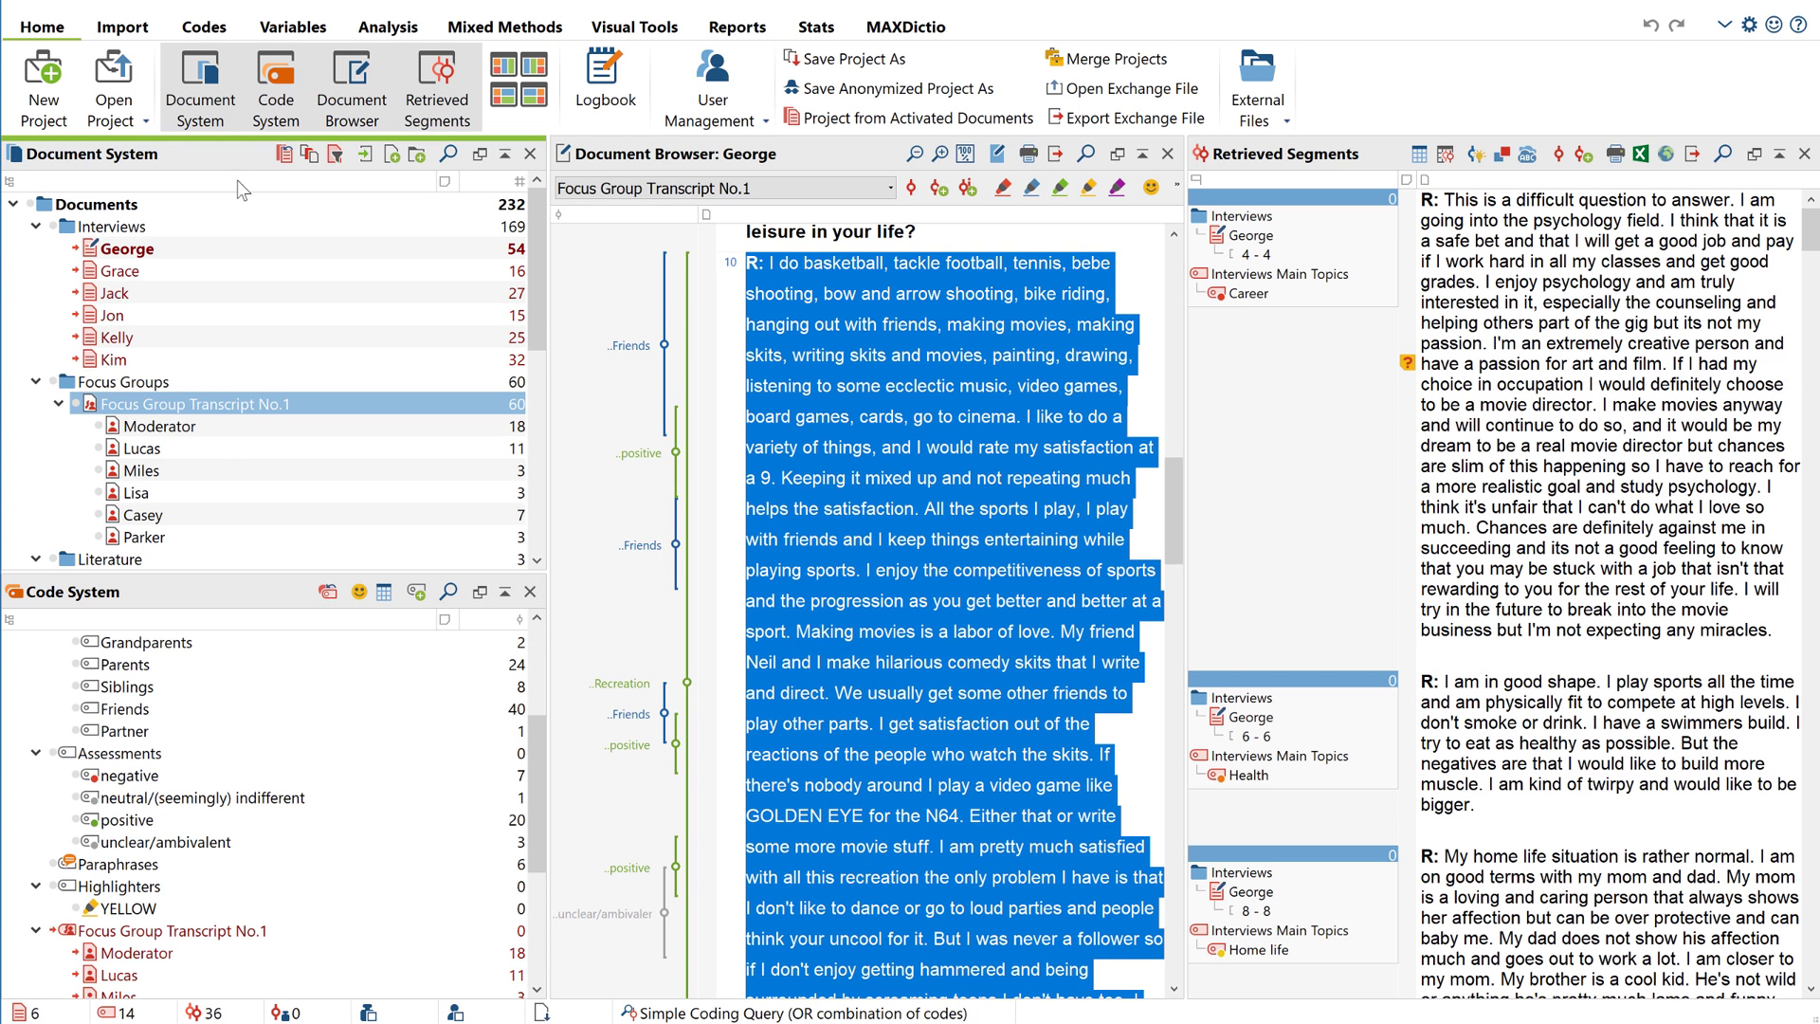
click(634, 26)
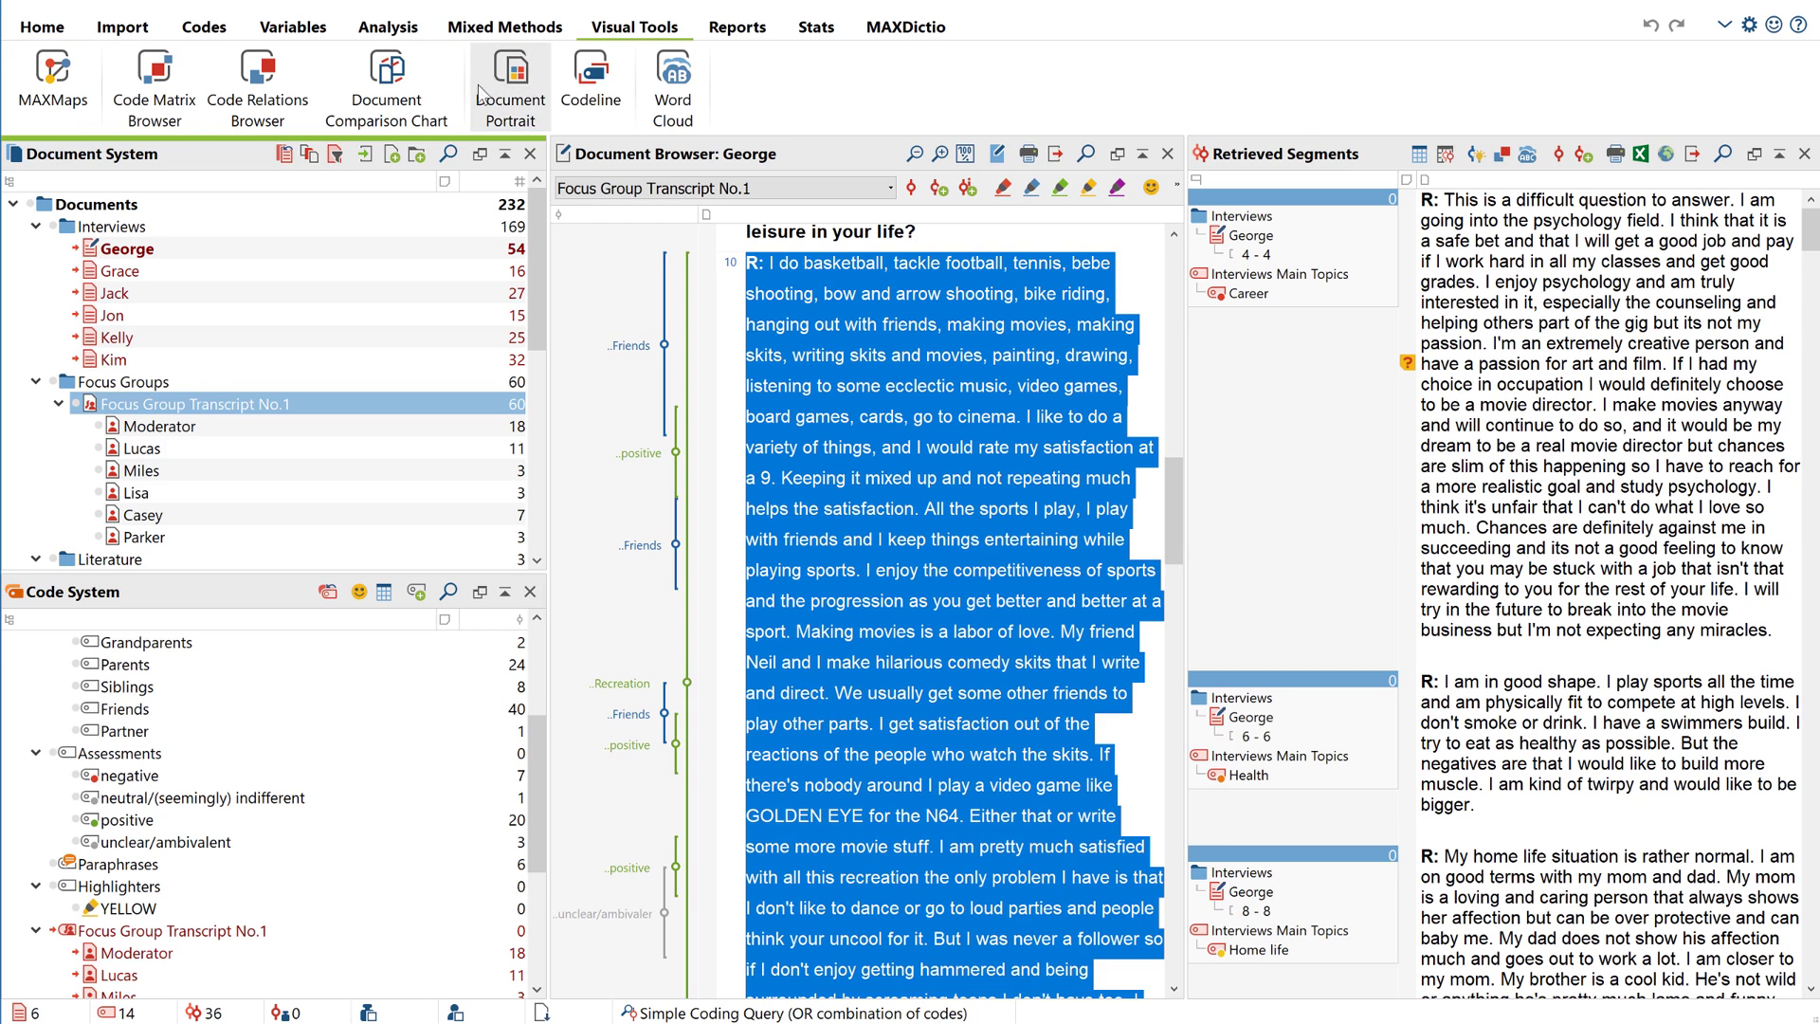
click(398, 118)
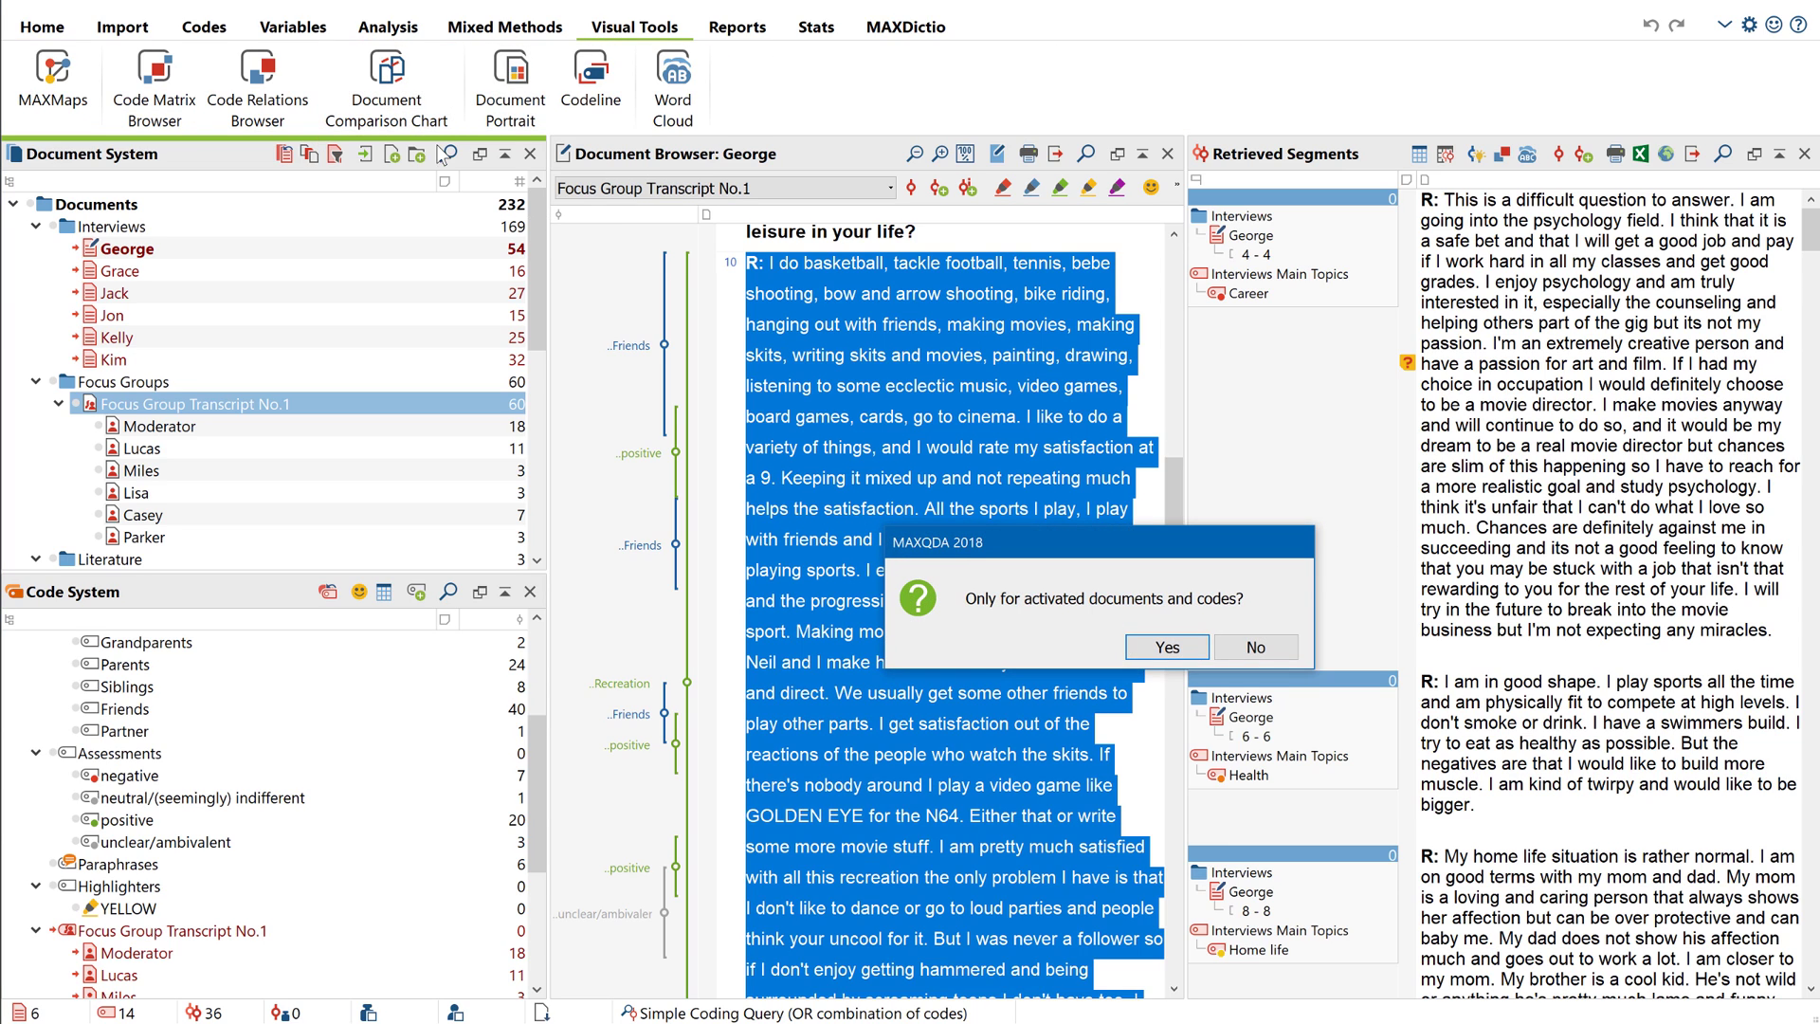
click(1137, 647)
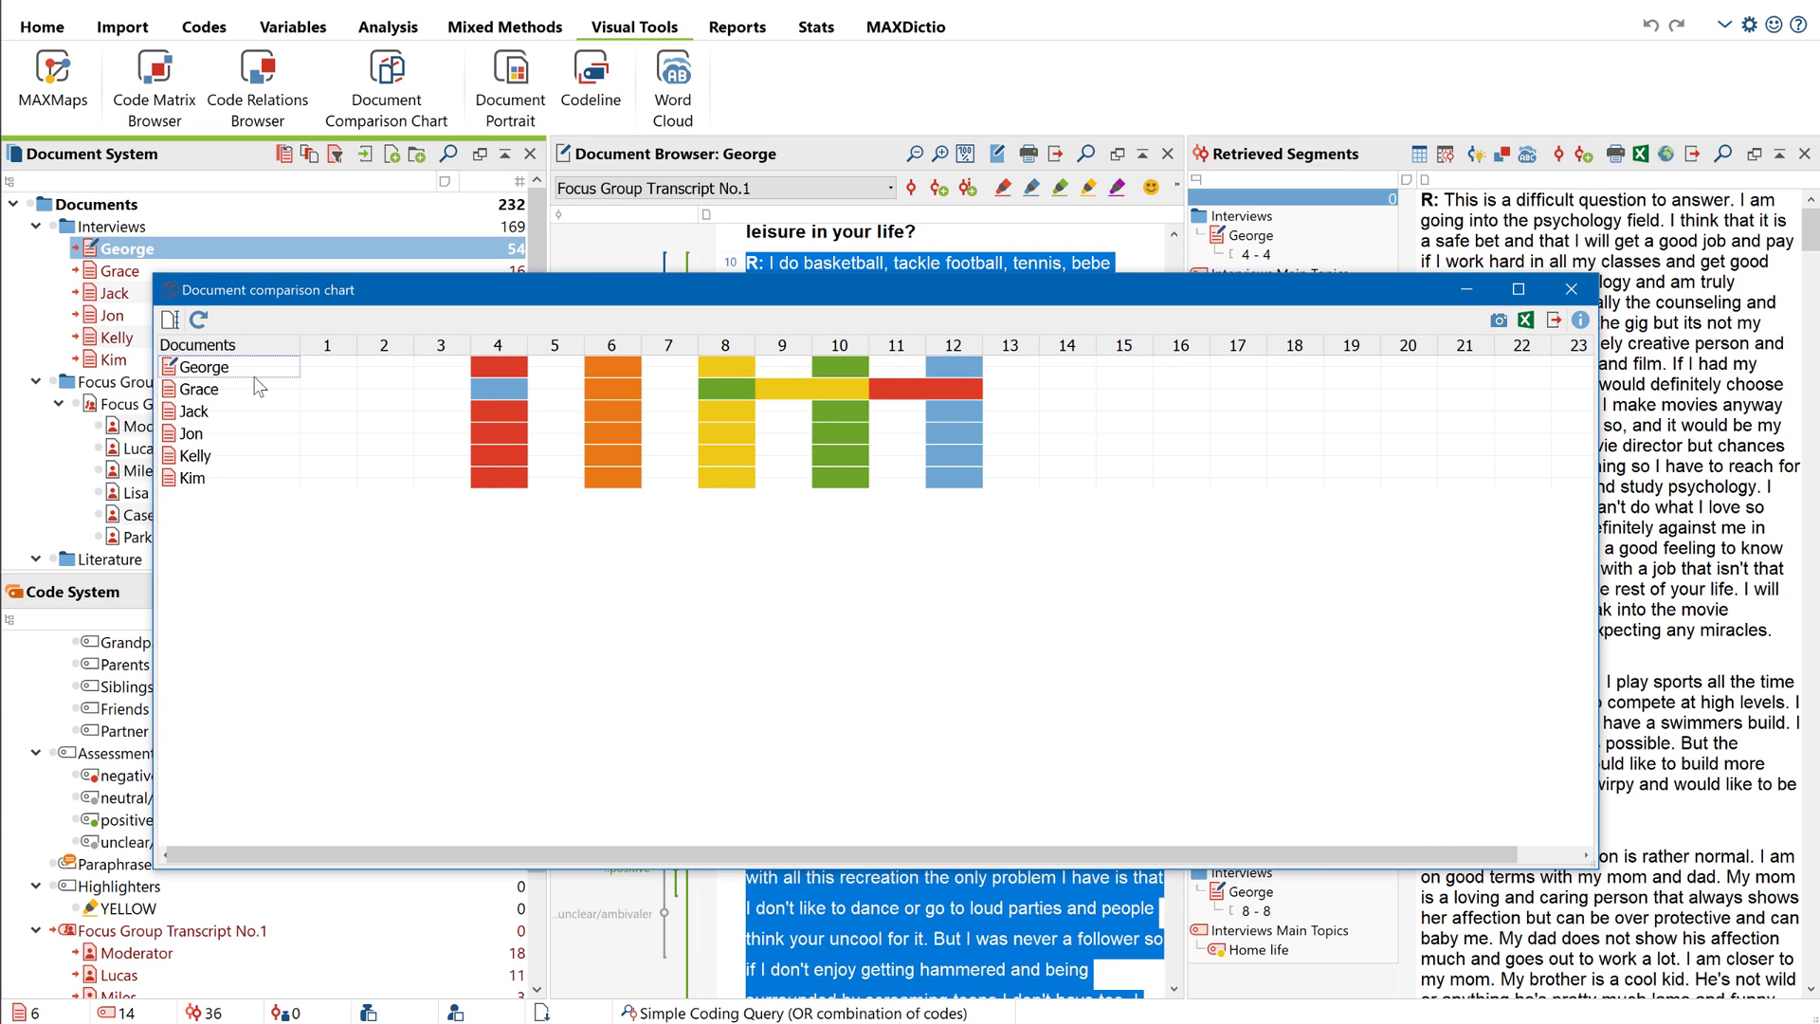
Standardize document length in the comparison chart, scroll across it, then close it
click(171, 320)
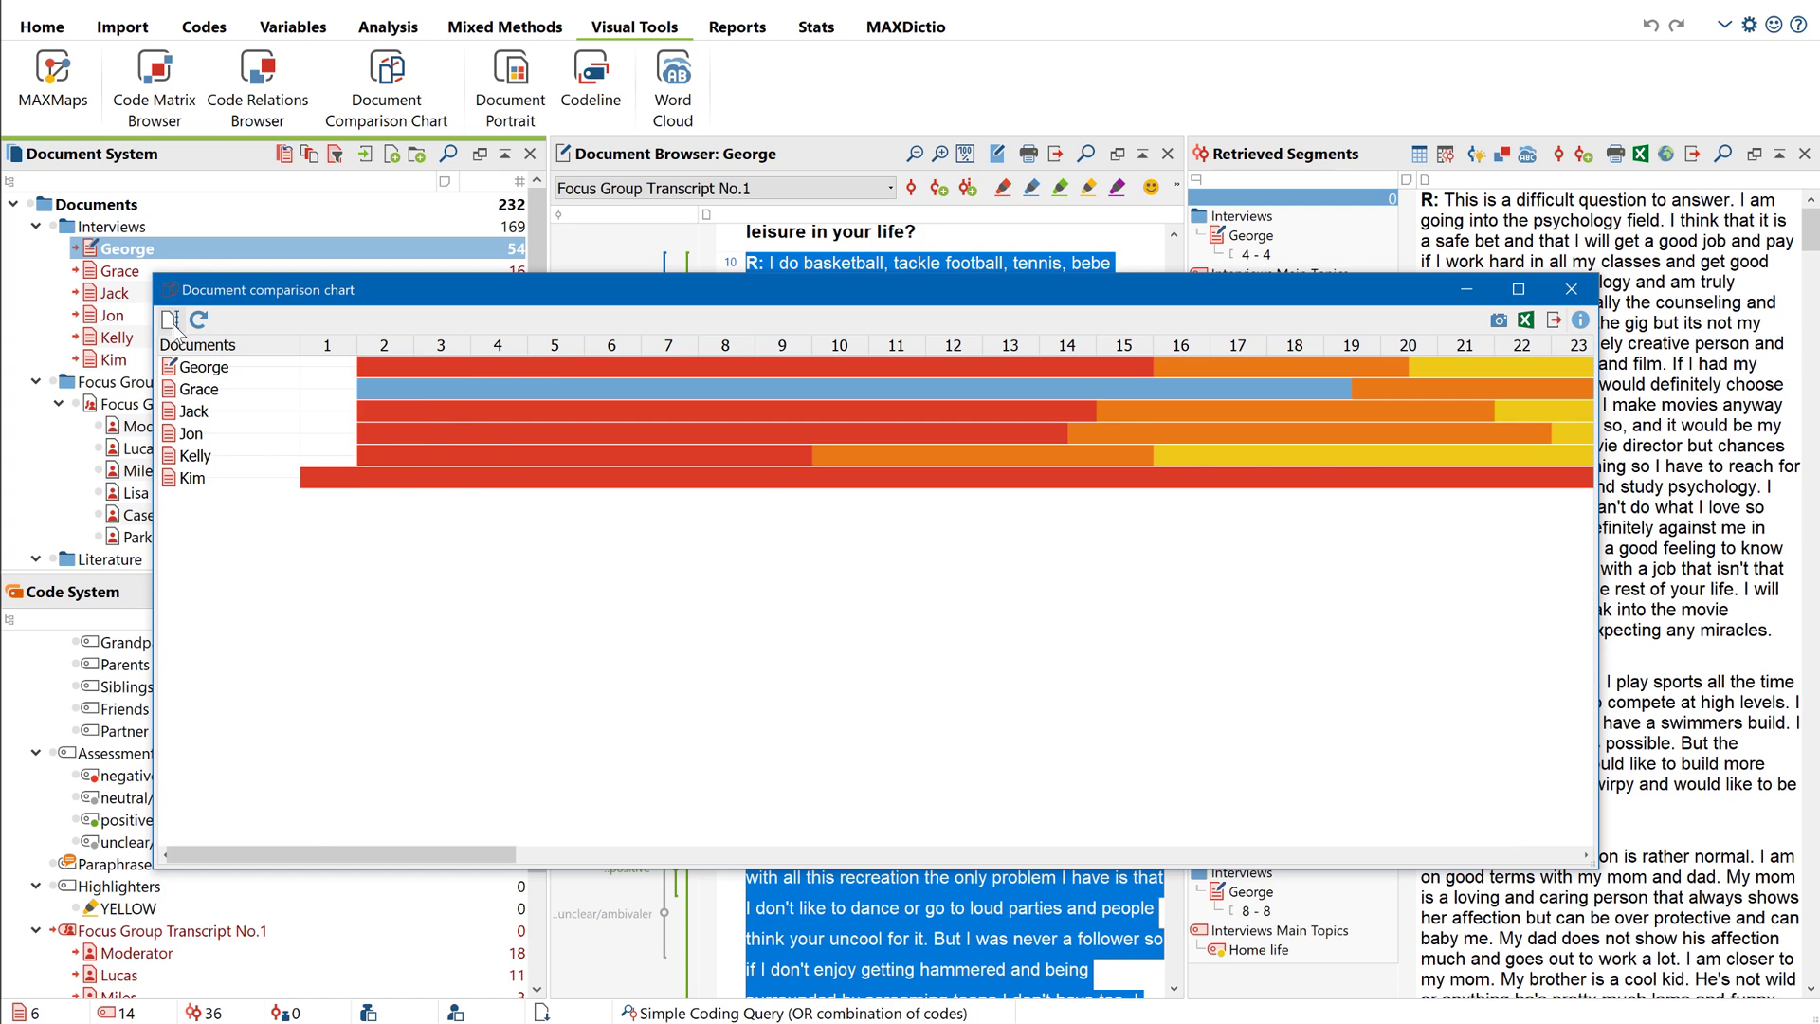
drag(312, 854, 777, 853)
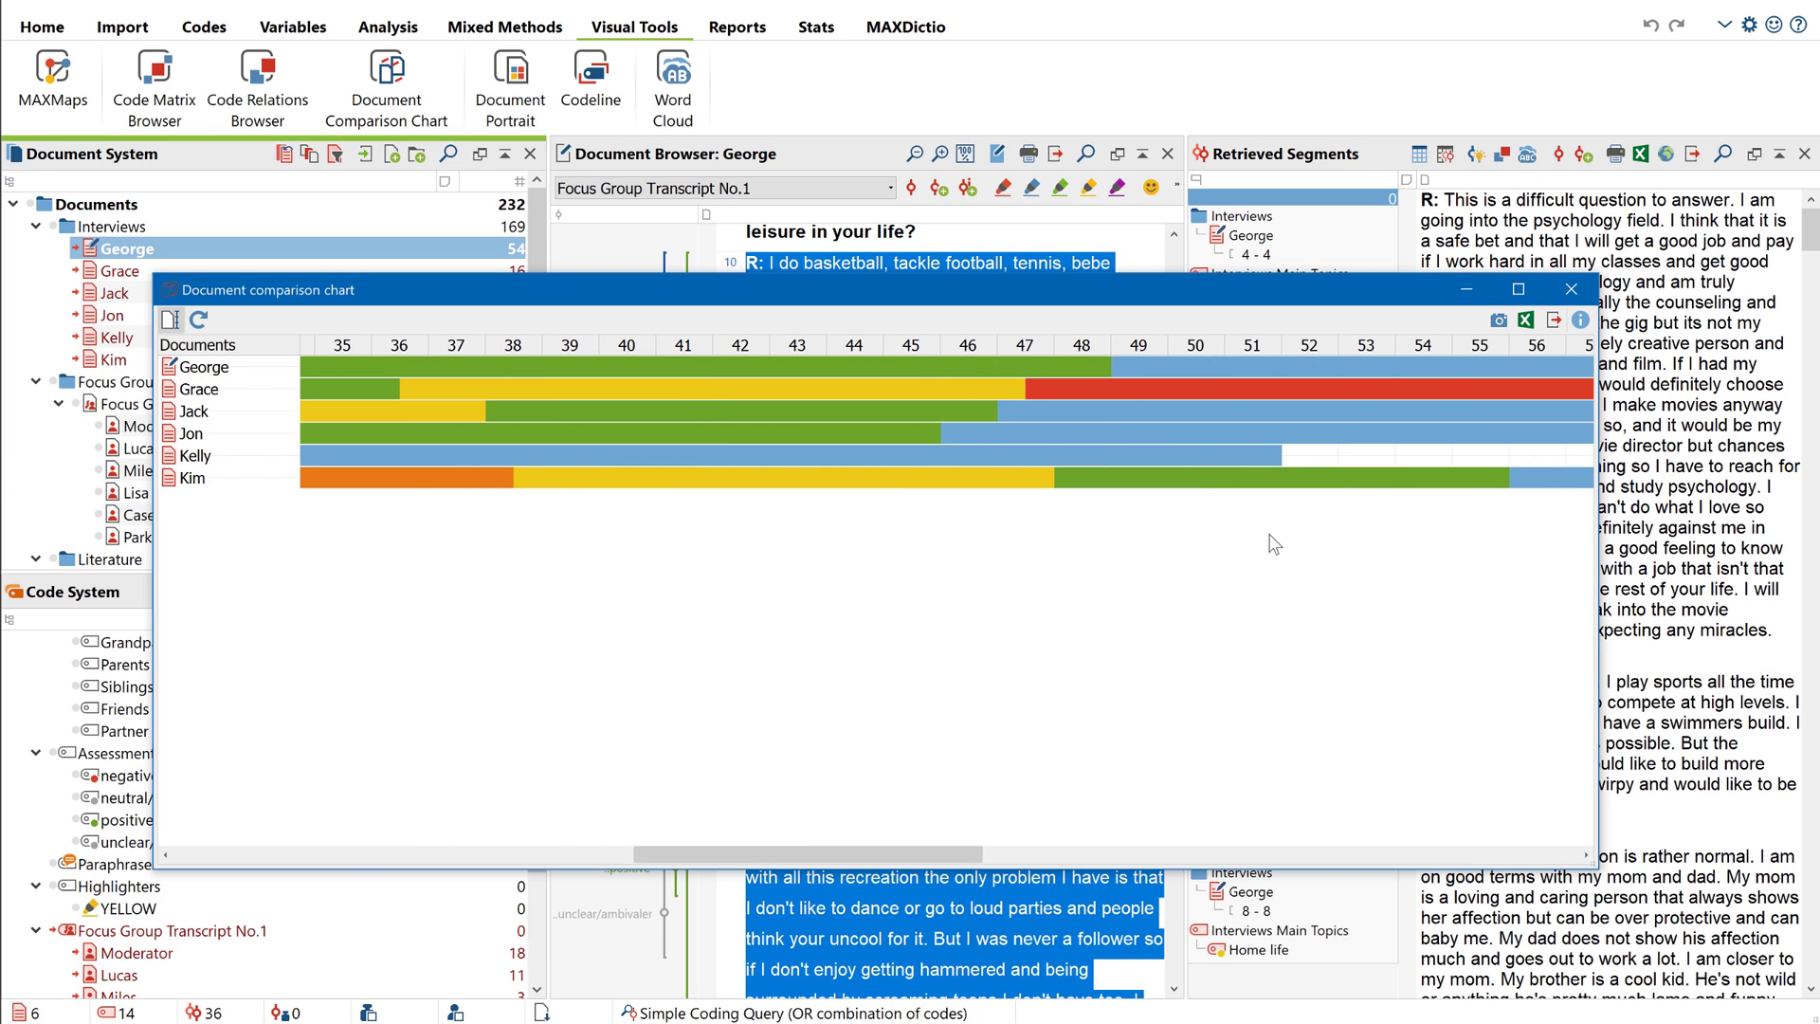
click(1570, 289)
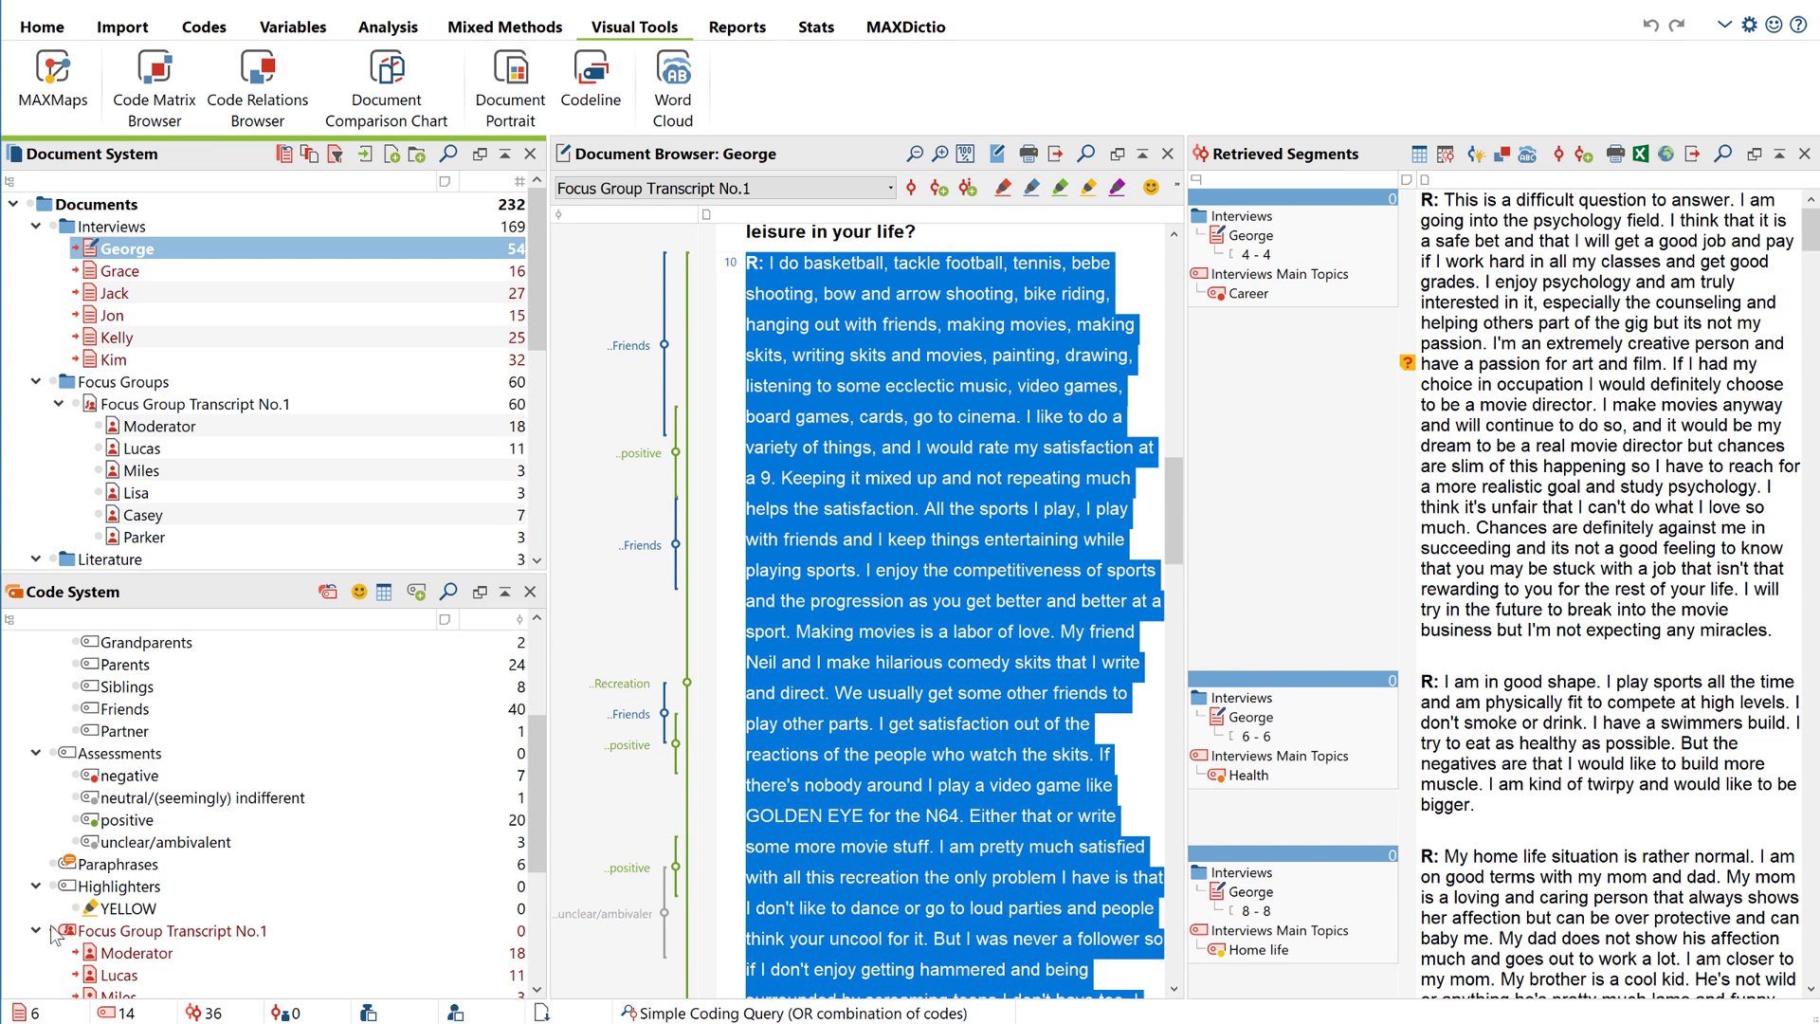
Deactivate the Focus Group and Interviews Main Topics codes, leaving People active, and start the Code Matrix Browser
click(180, 888)
drag(536, 796, 531, 684)
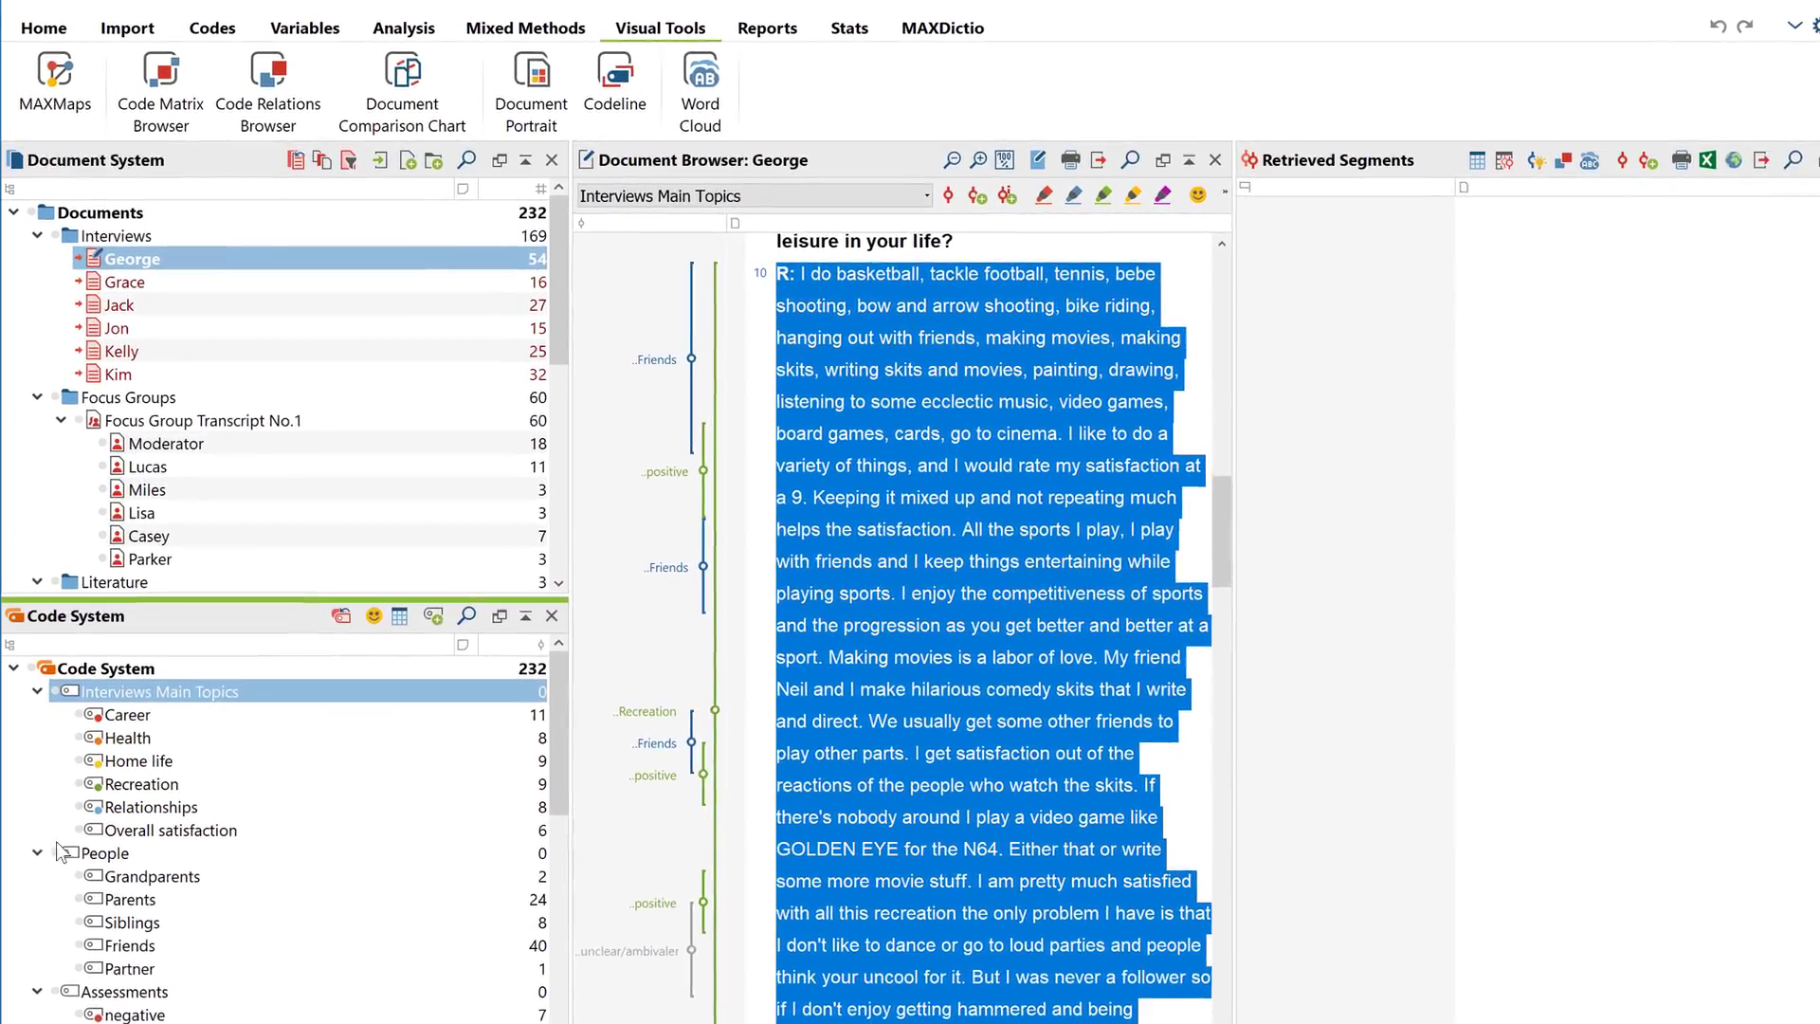
click(112, 819)
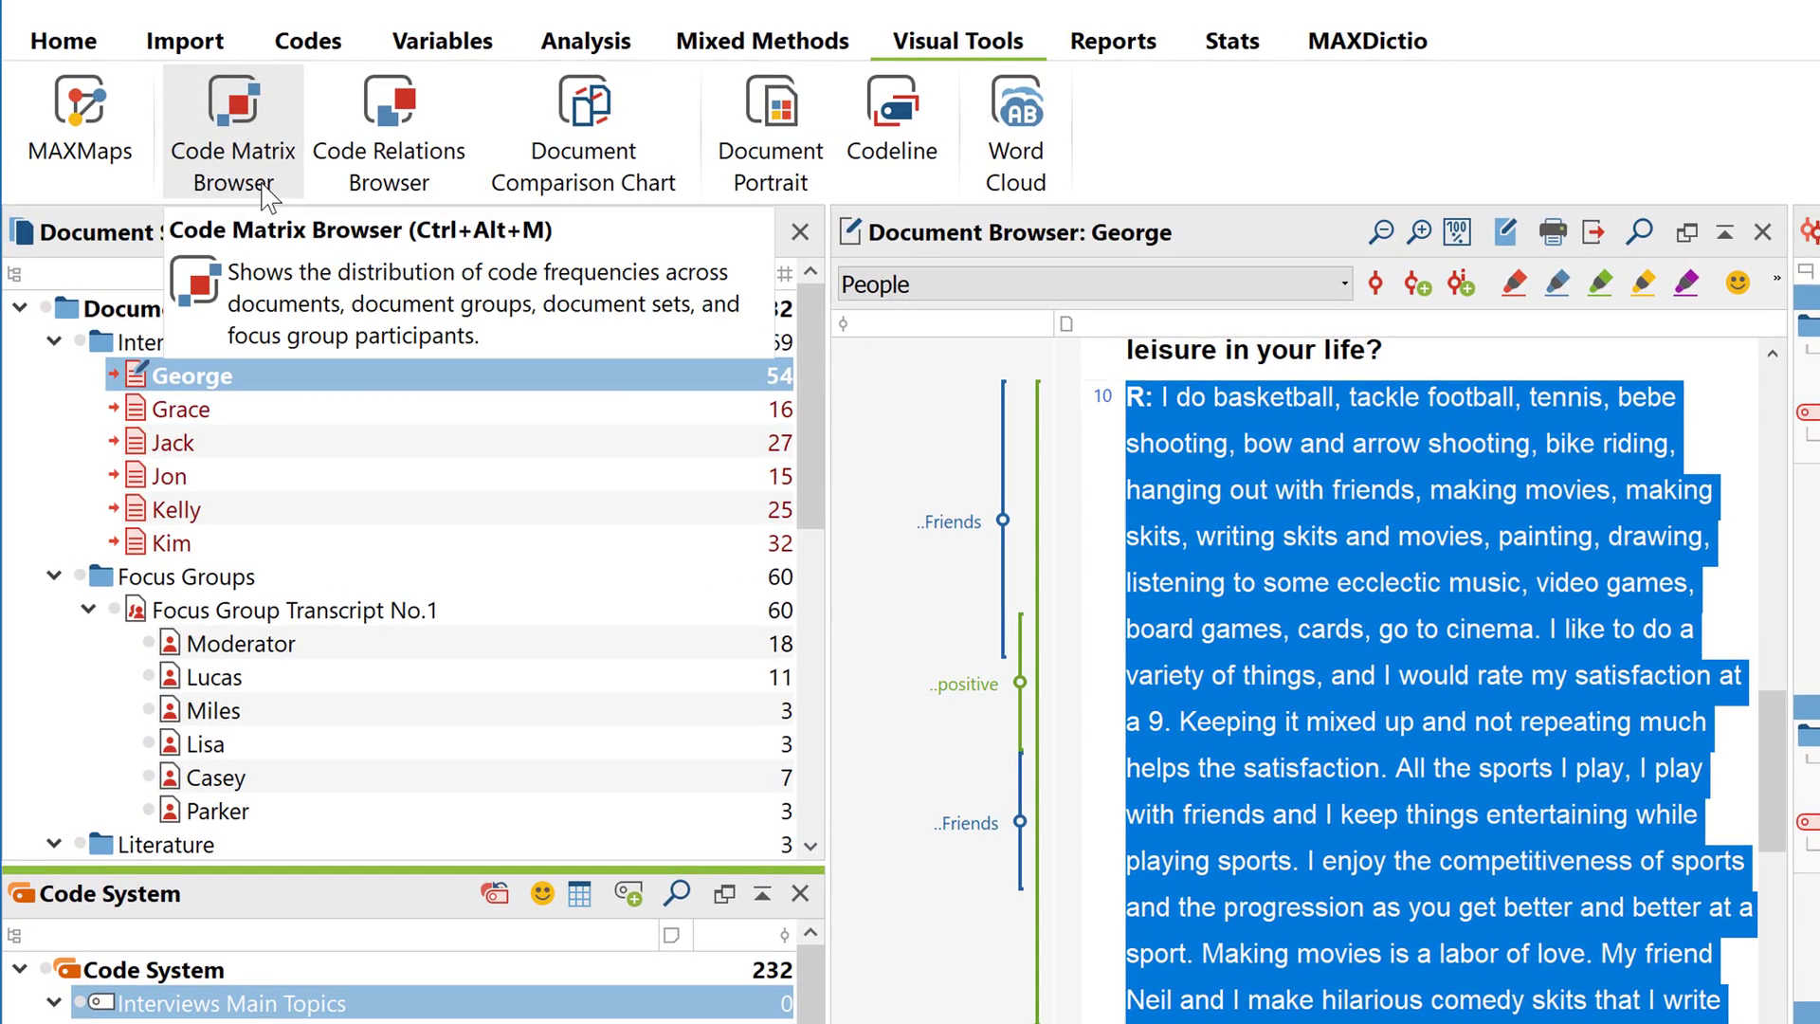
click(262, 186)
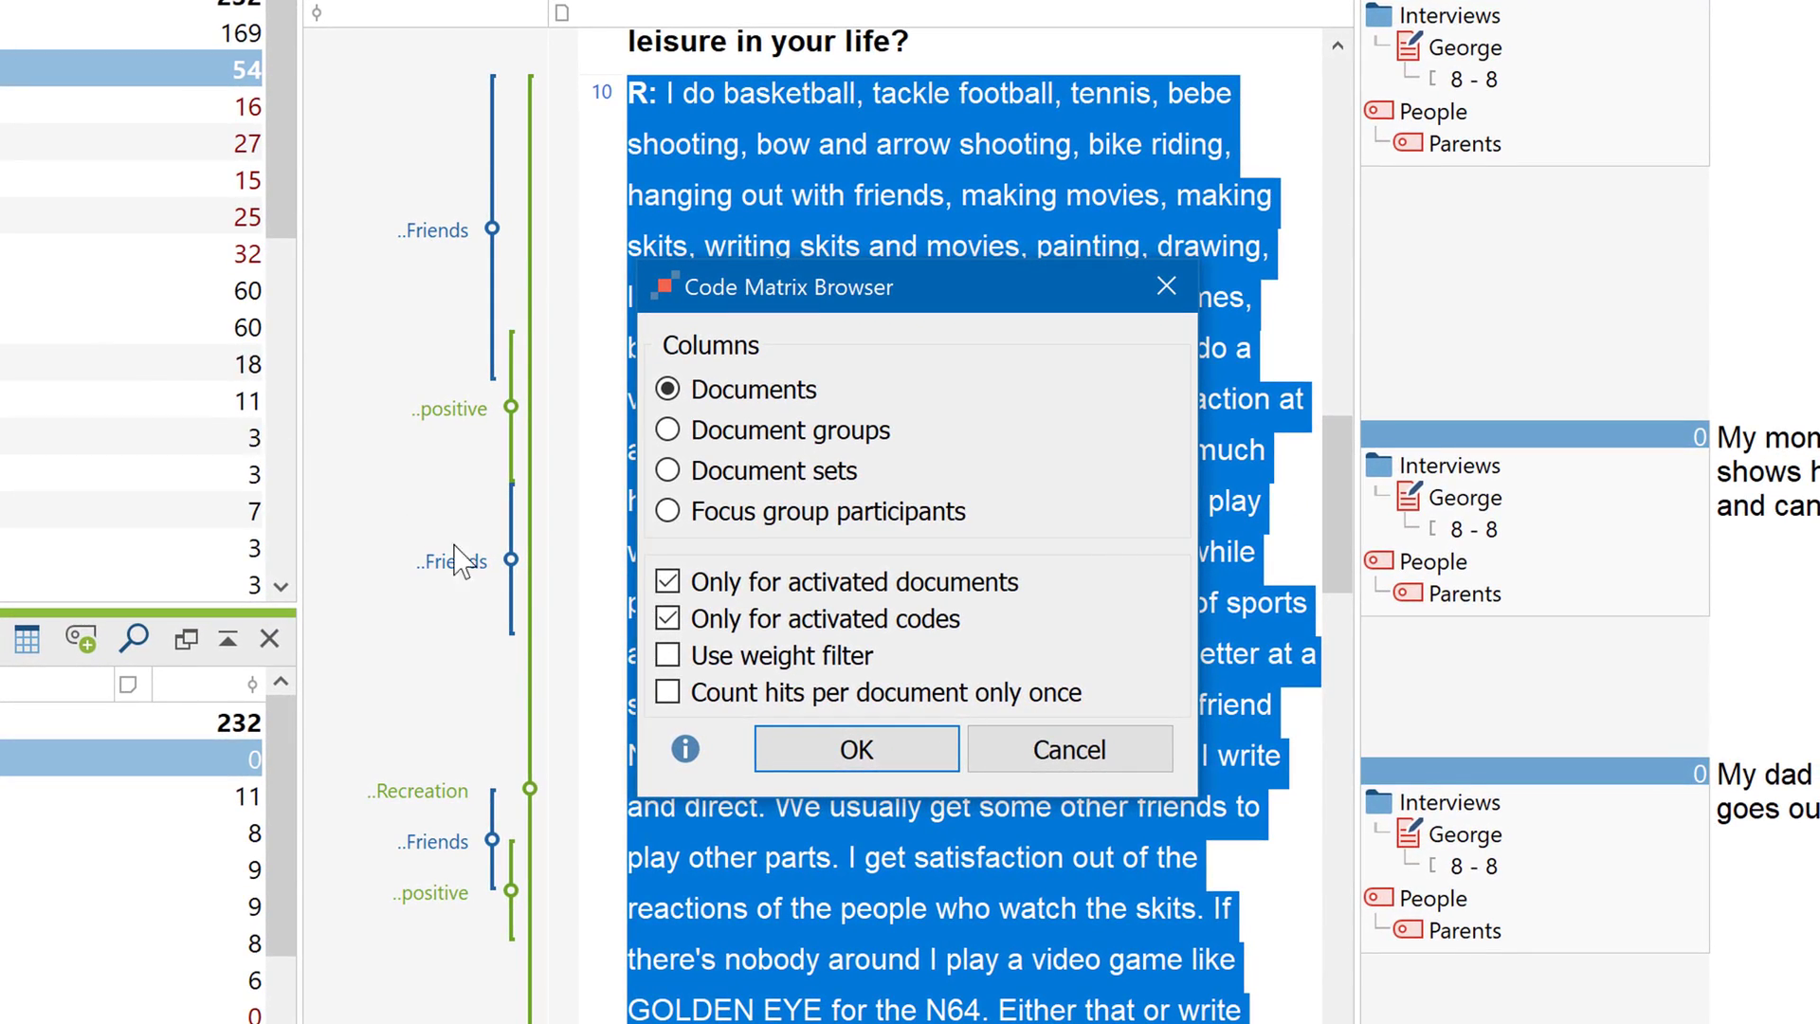
Build the People code matrix, briefly show counts and totals, then return to sized squares
click(813, 758)
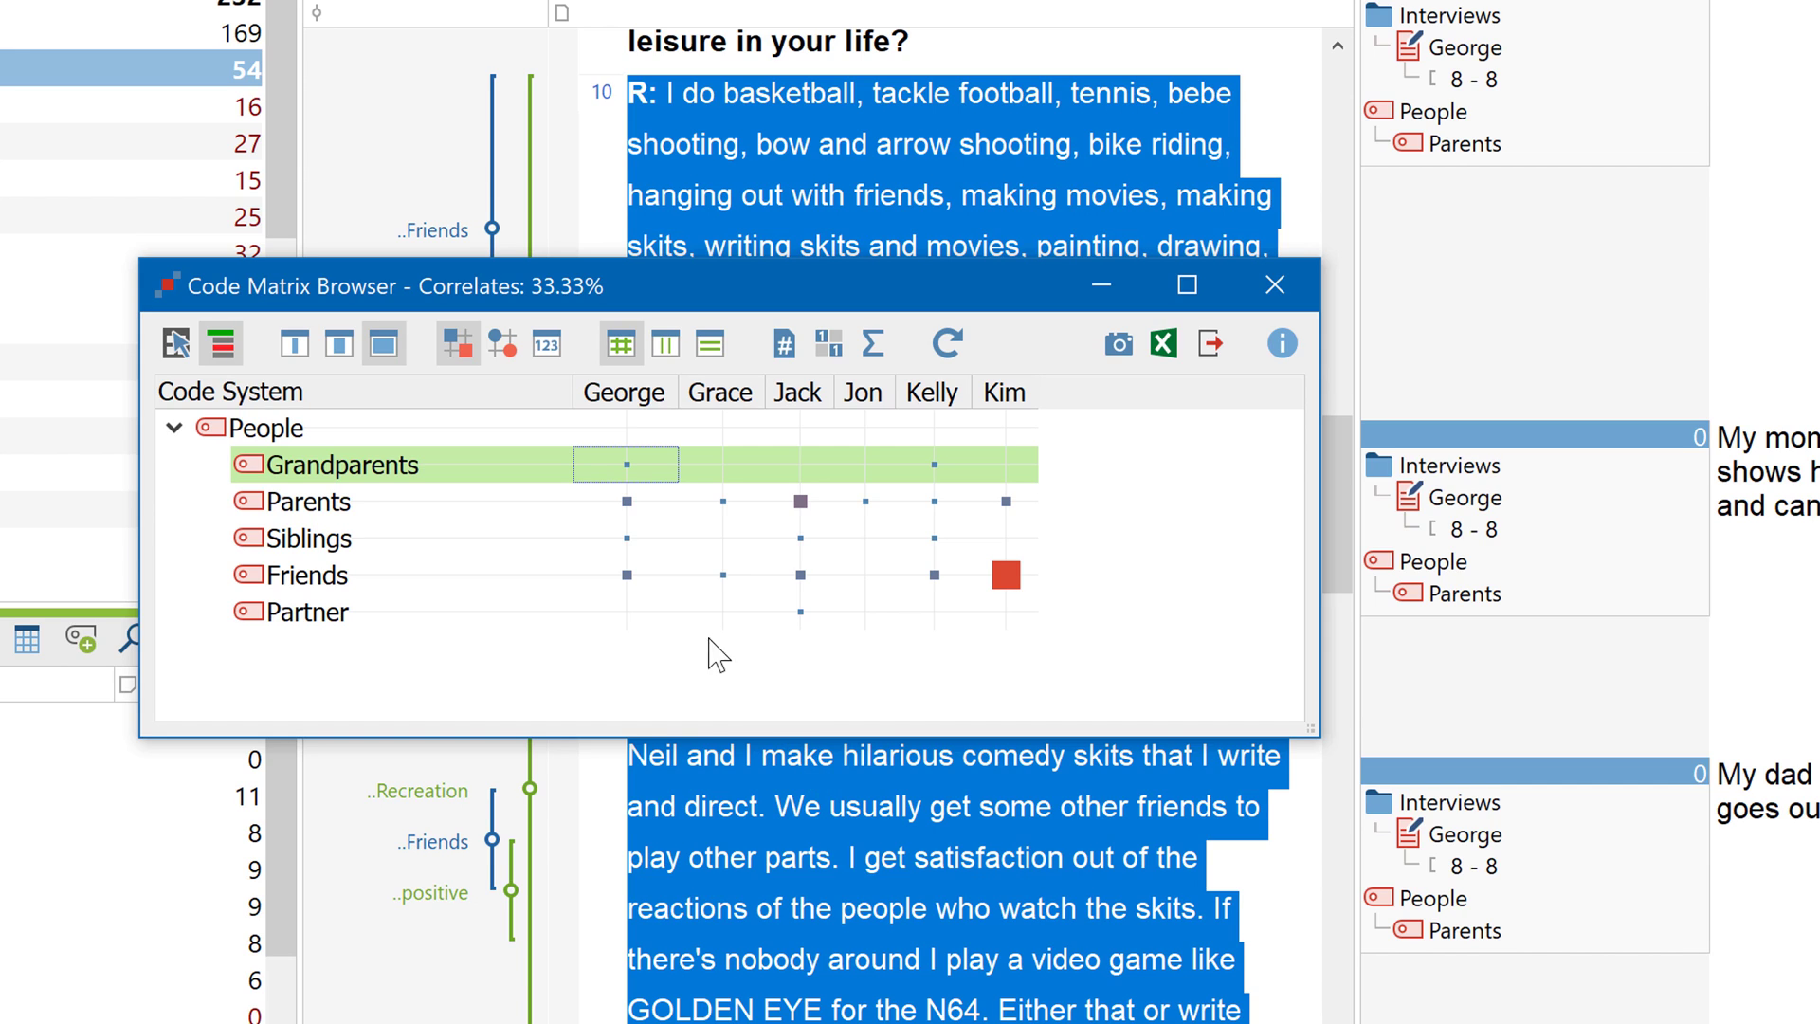
click(557, 357)
click(872, 349)
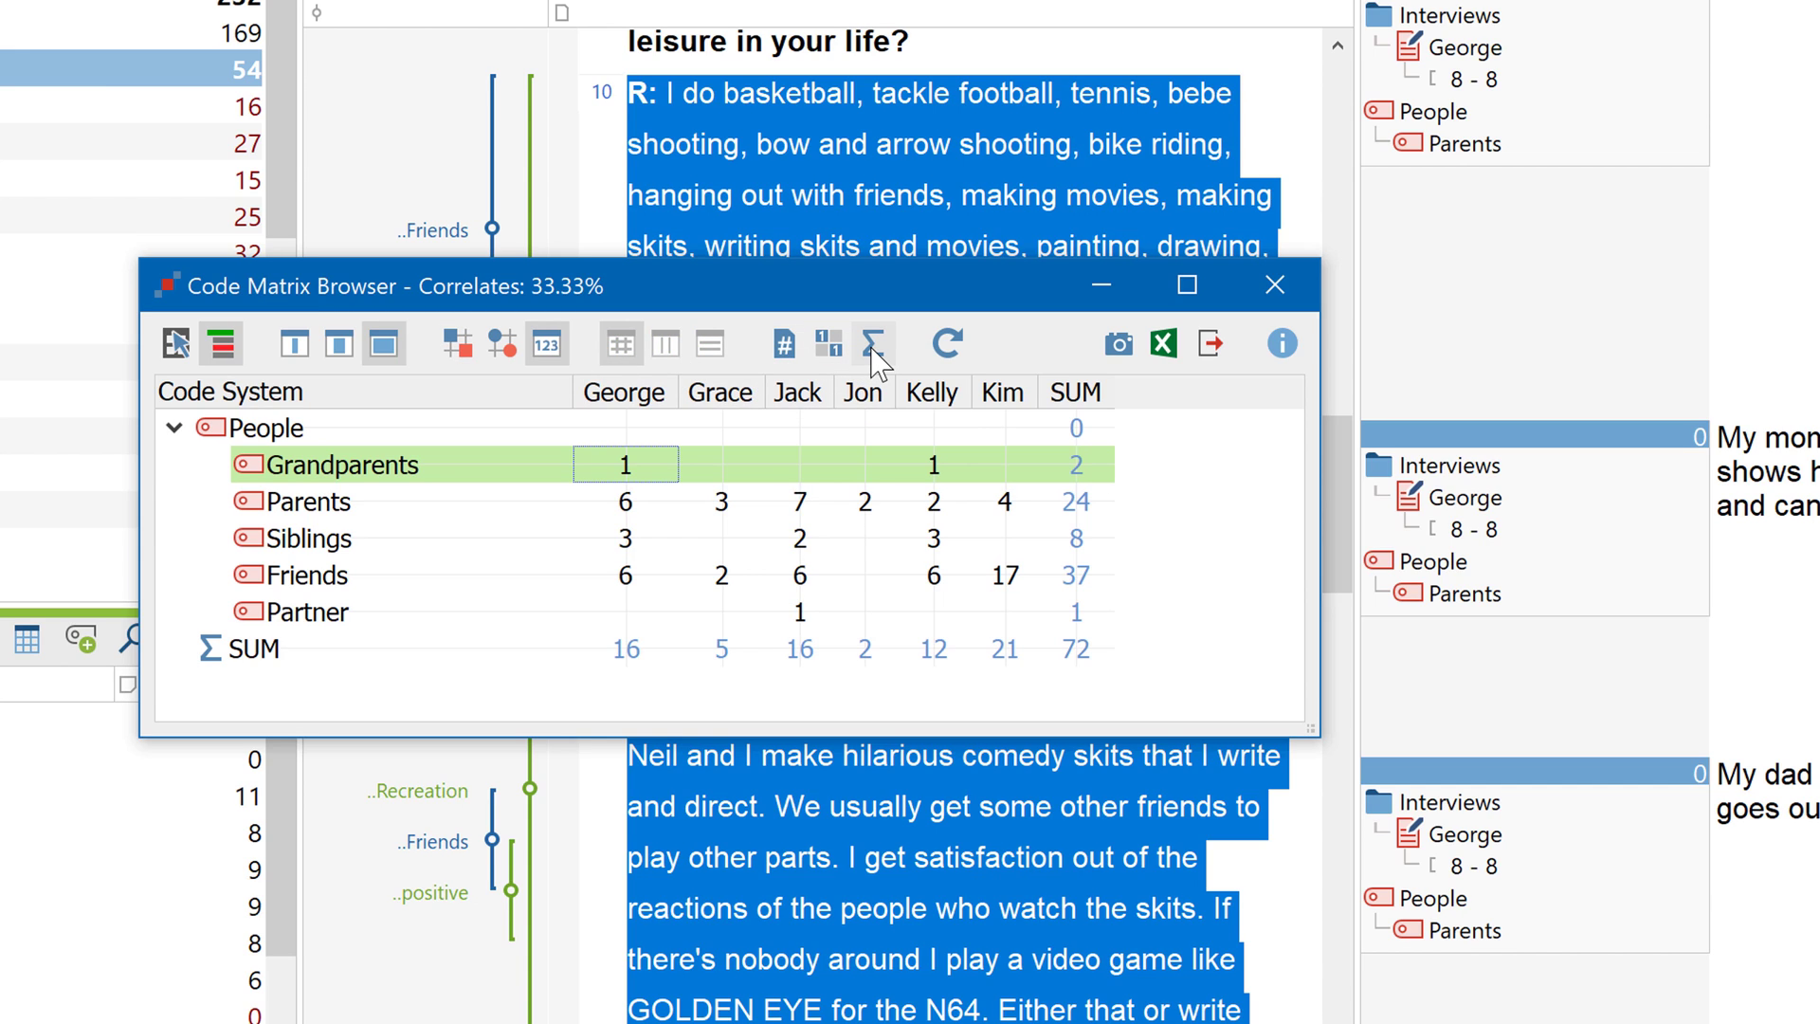
click(872, 347)
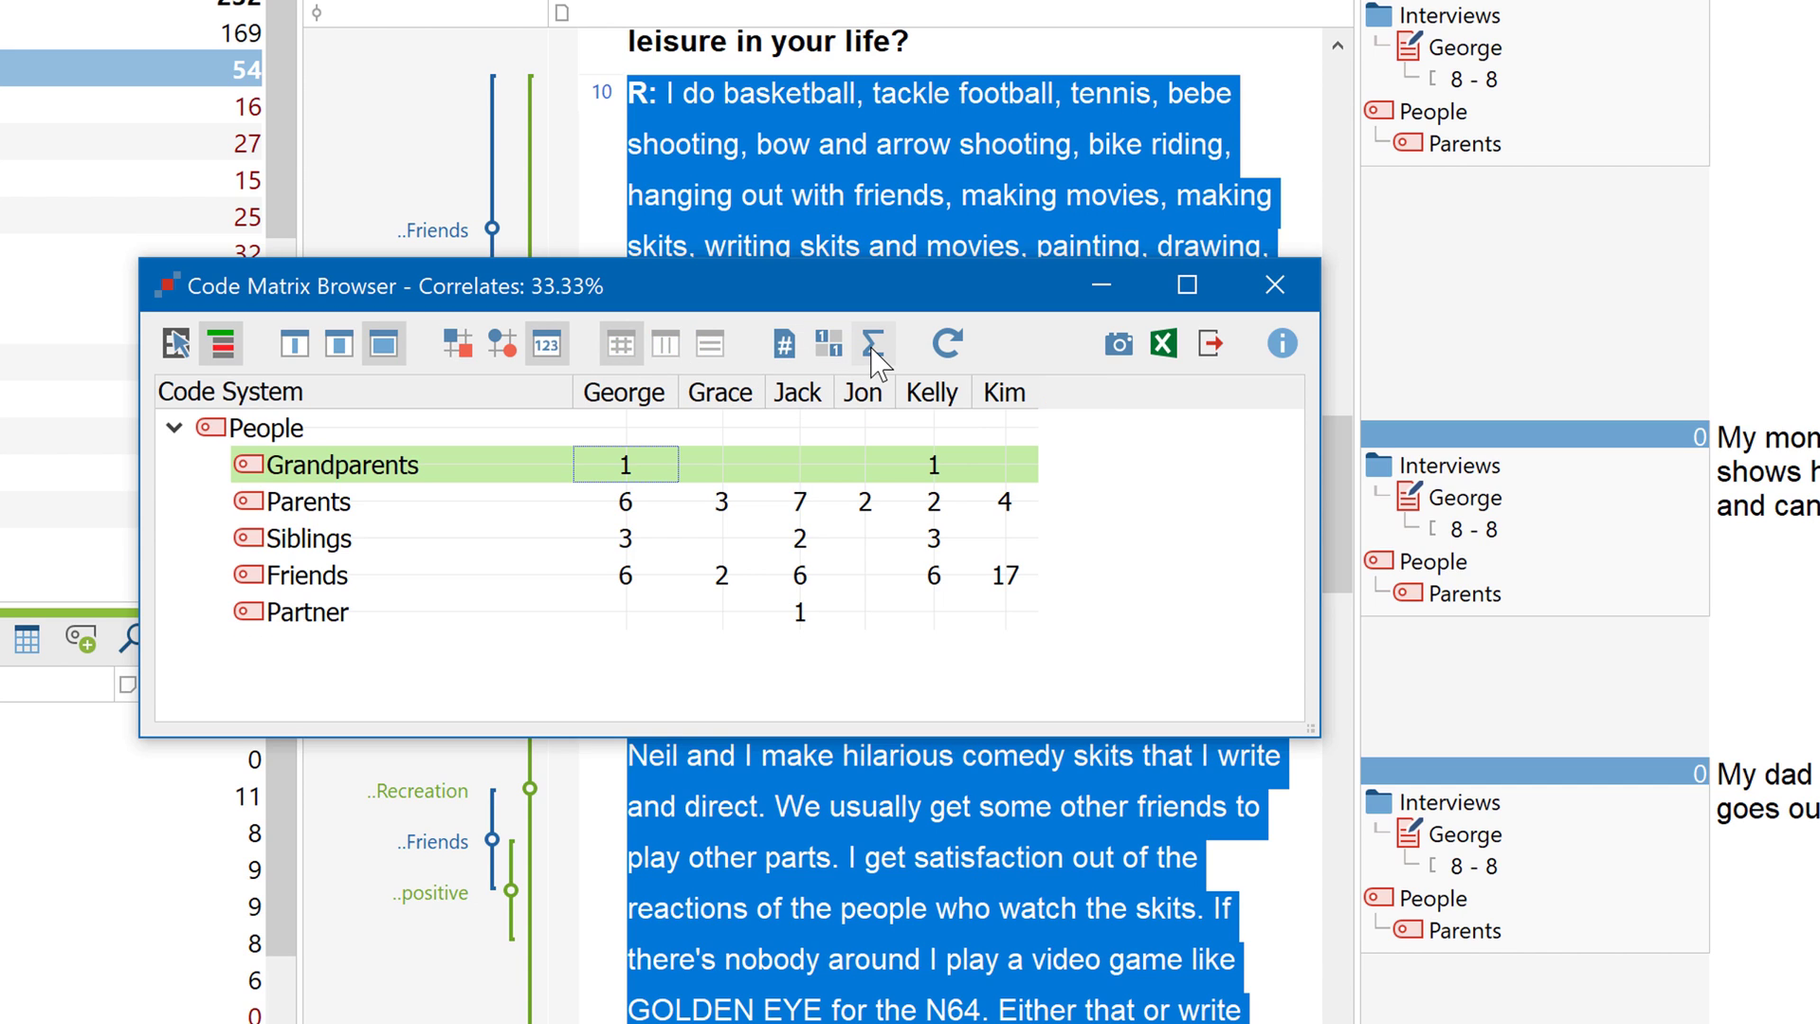
click(463, 356)
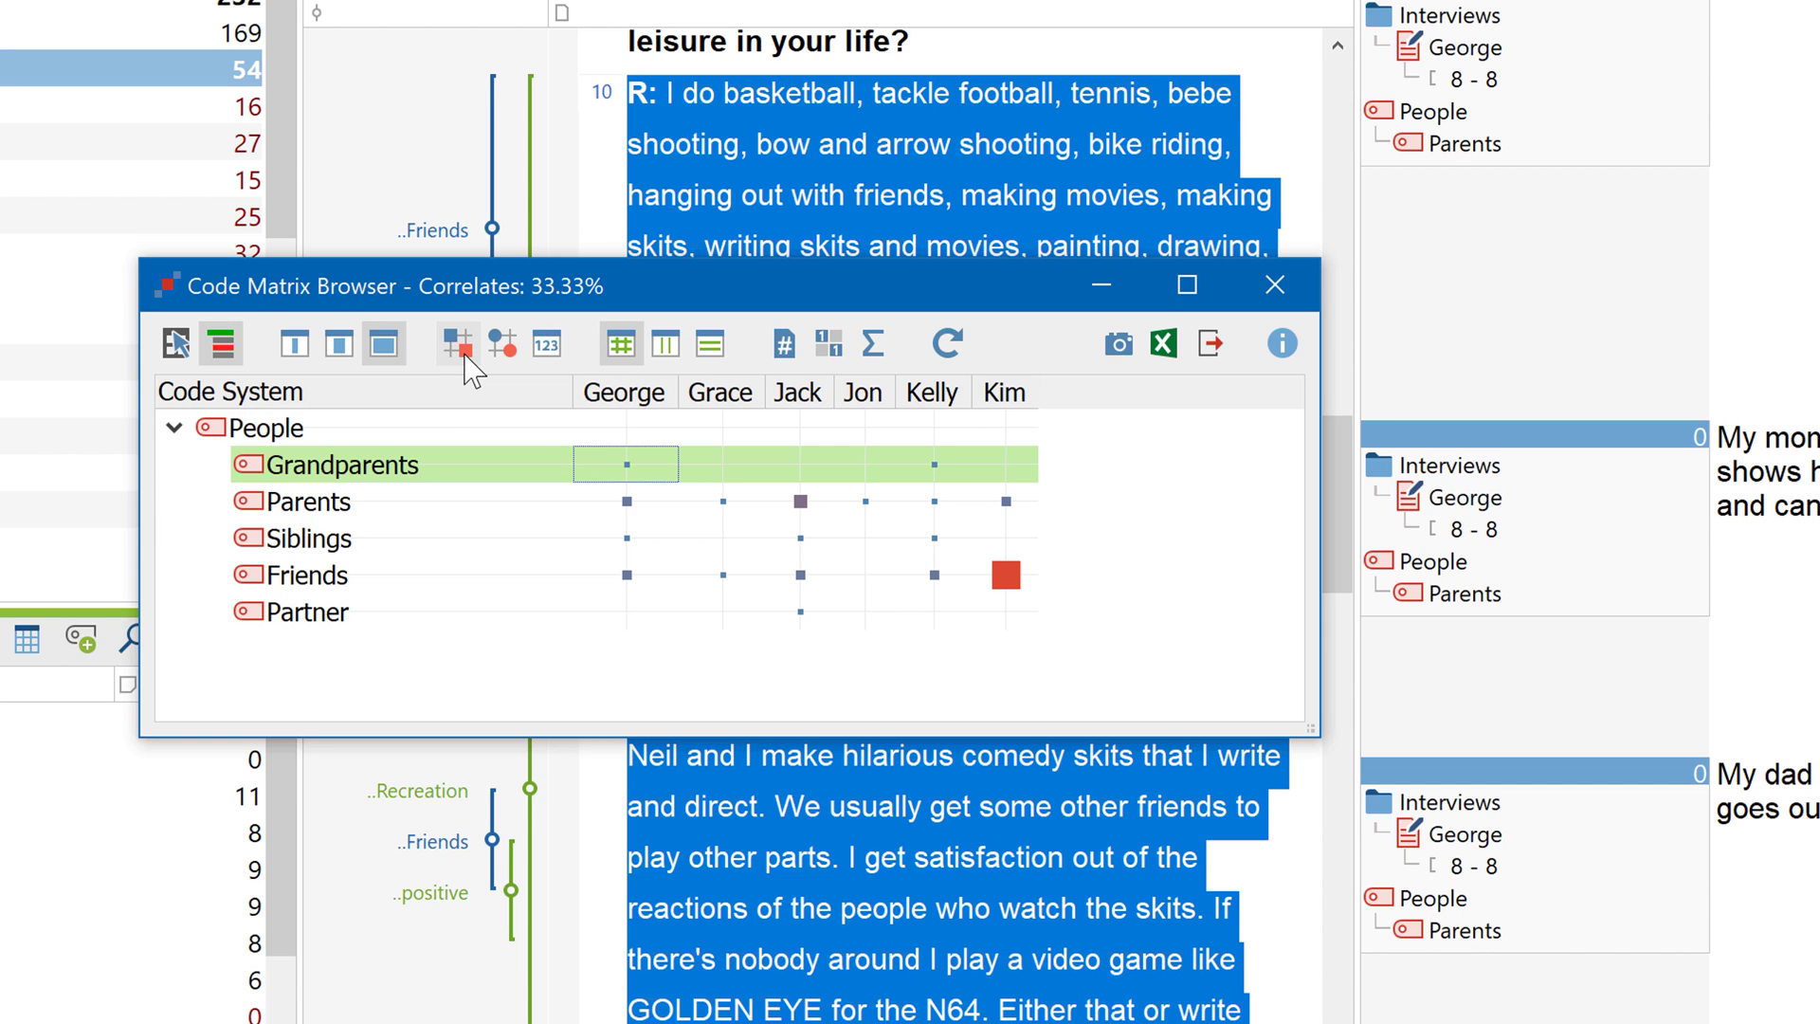
Show the code counts as numbers, return to squares, then scale symbols per column and finally per row
click(547, 345)
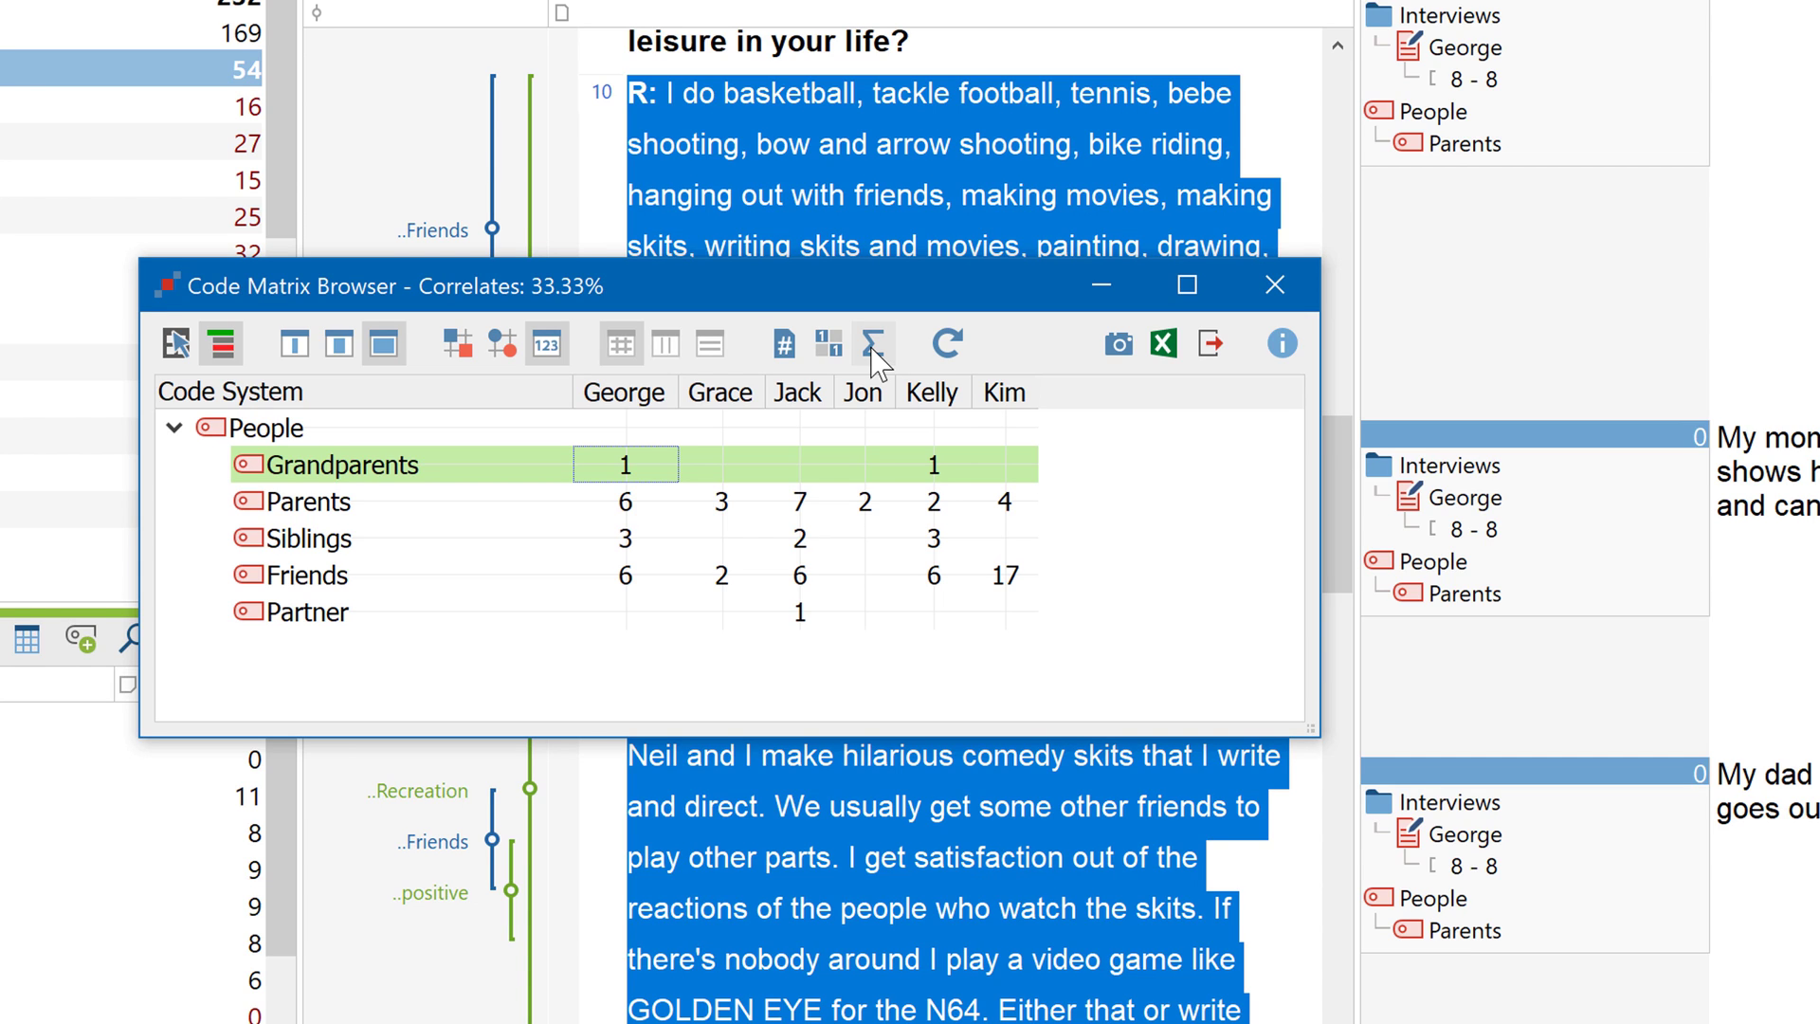
click(457, 344)
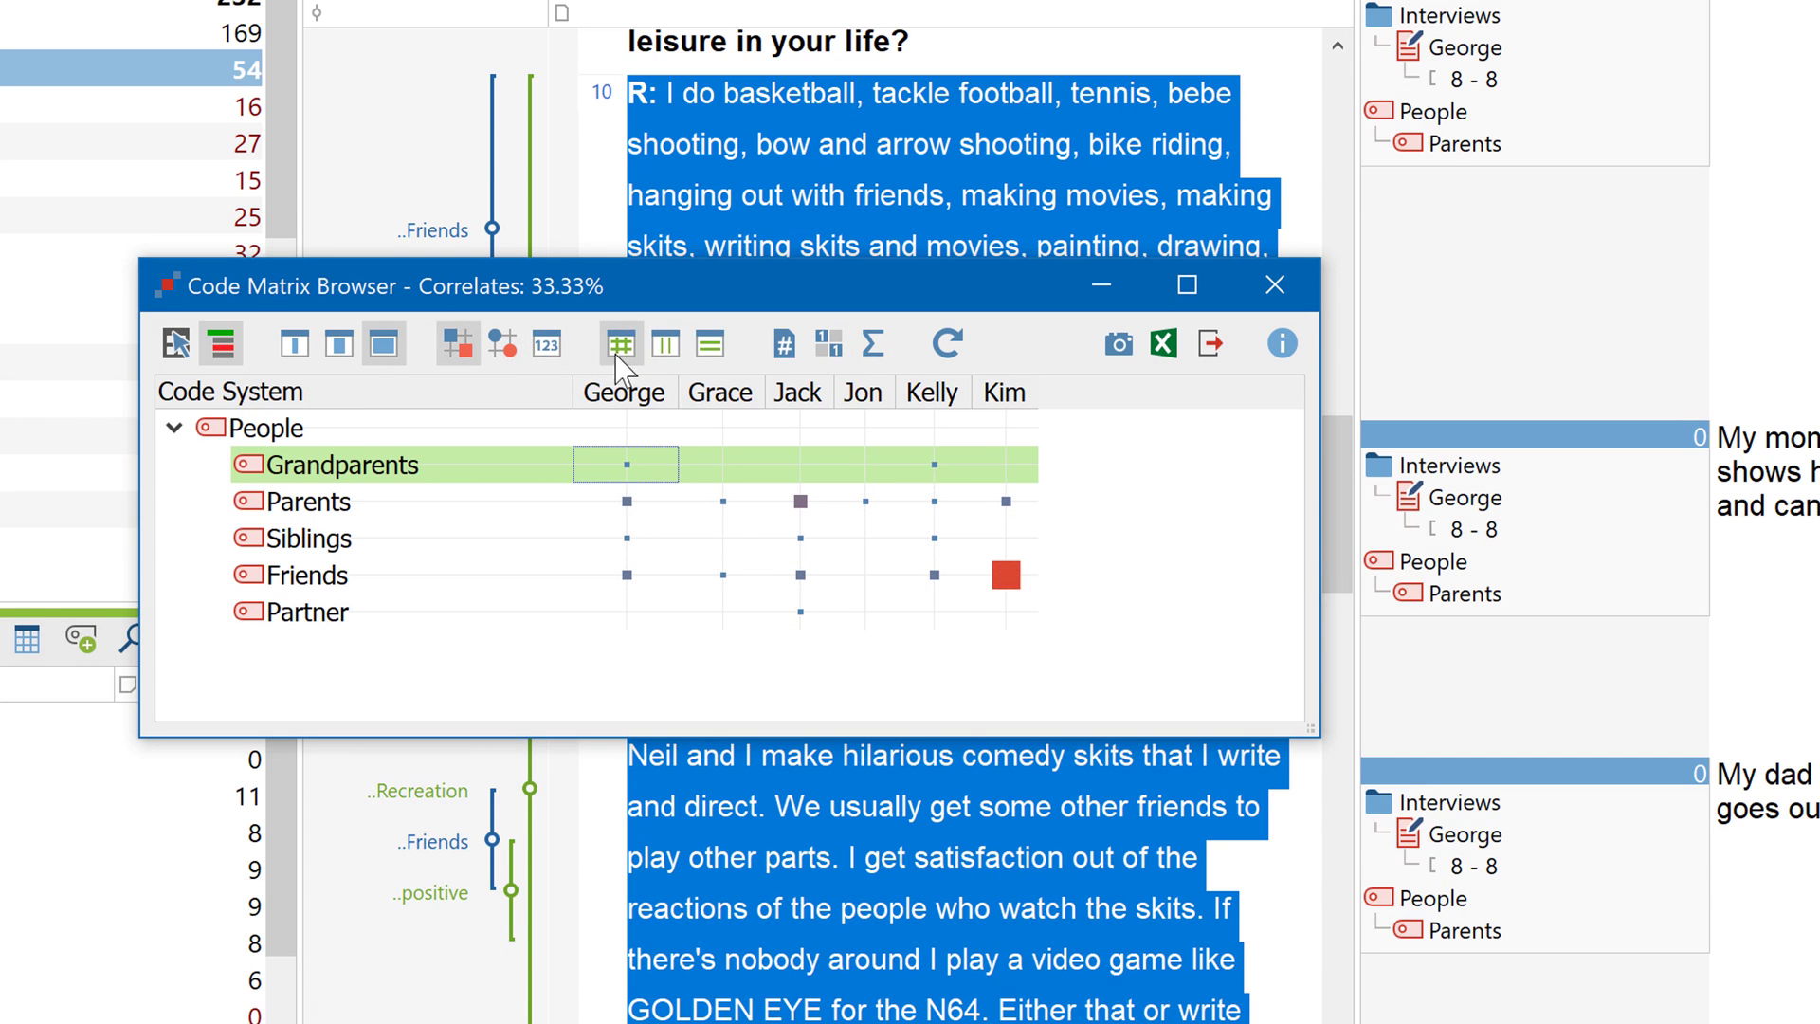
click(667, 345)
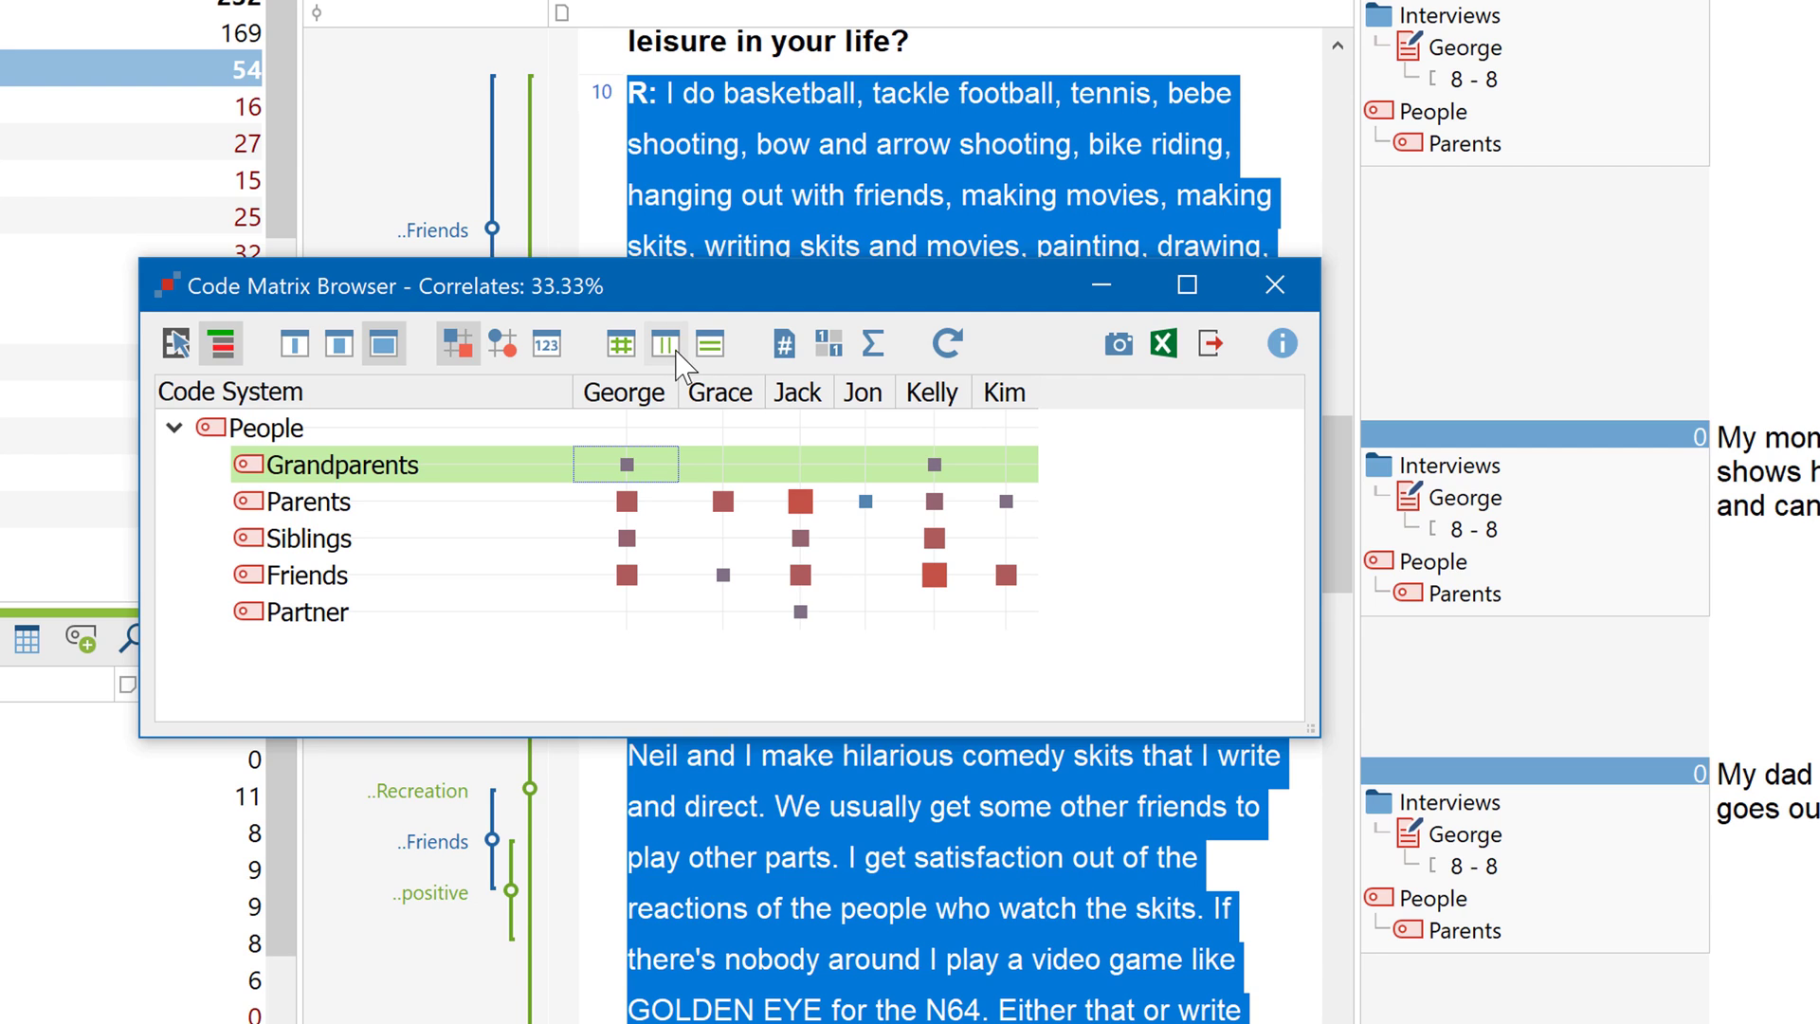
click(724, 353)
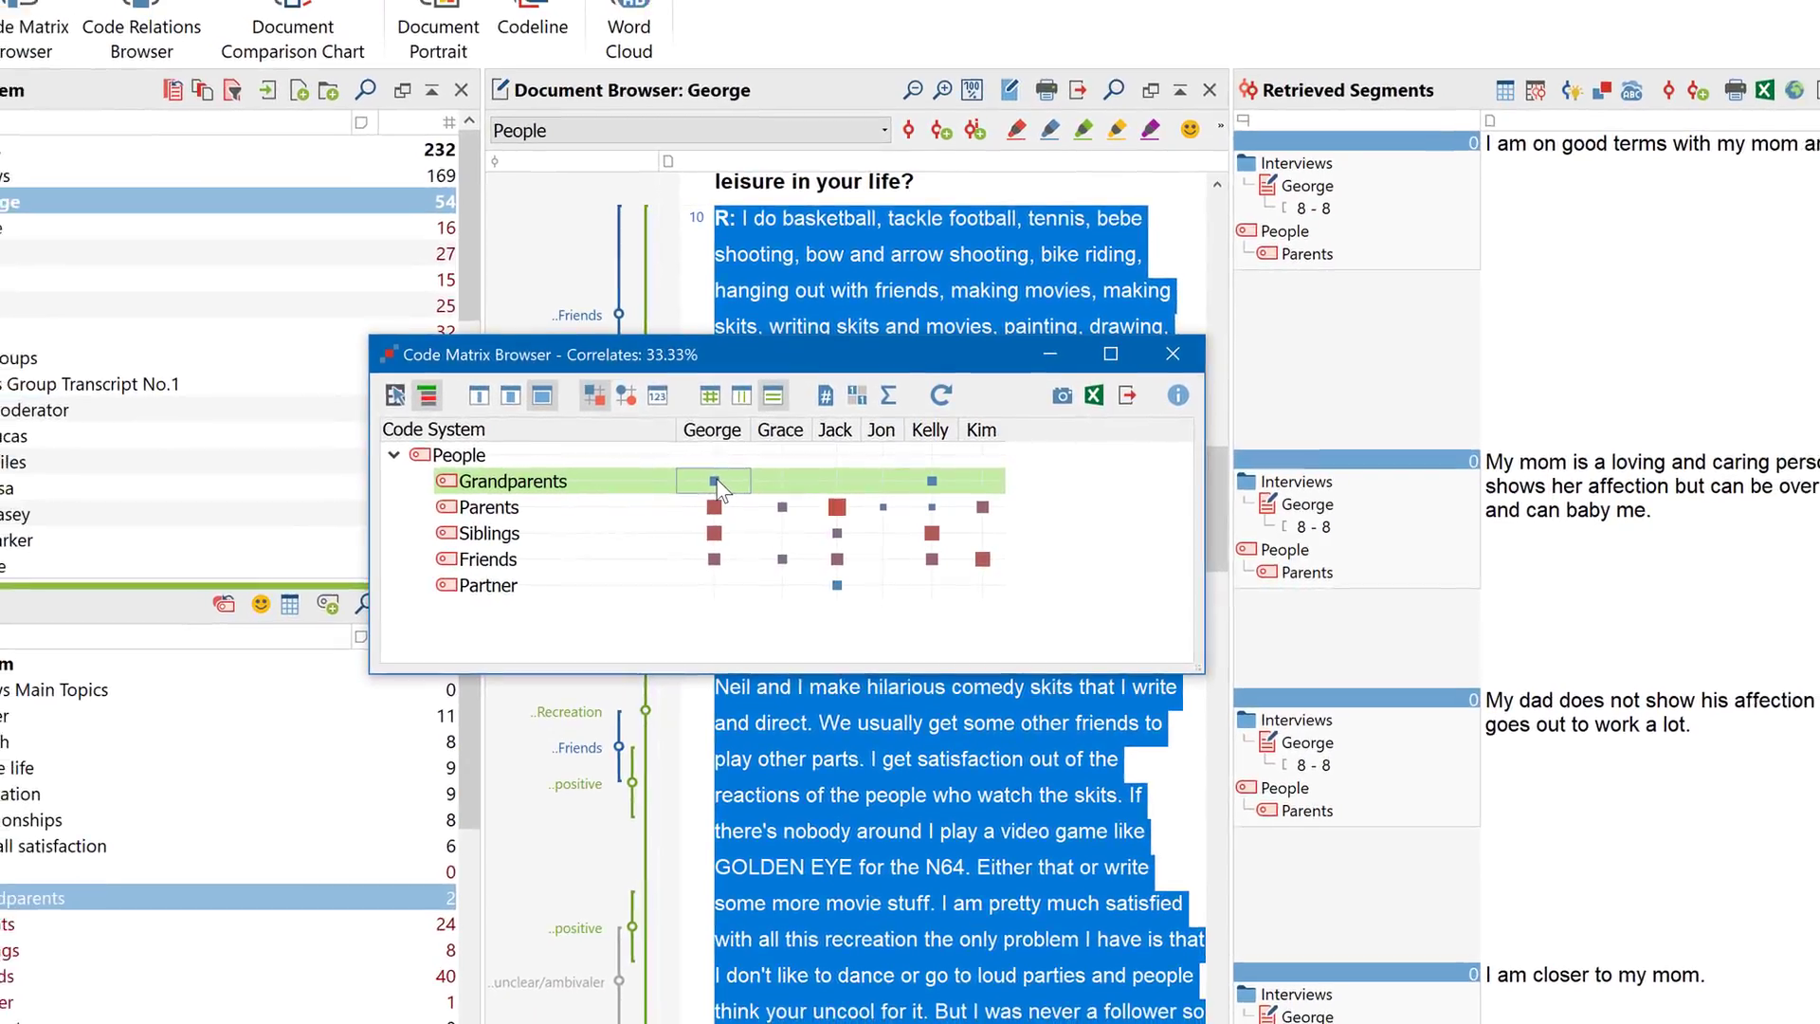
Retrieve segments for George/Grandparents, George/Parents, Jack/Siblings and Kelly/Friends from the matrix cells
double_click(675, 473)
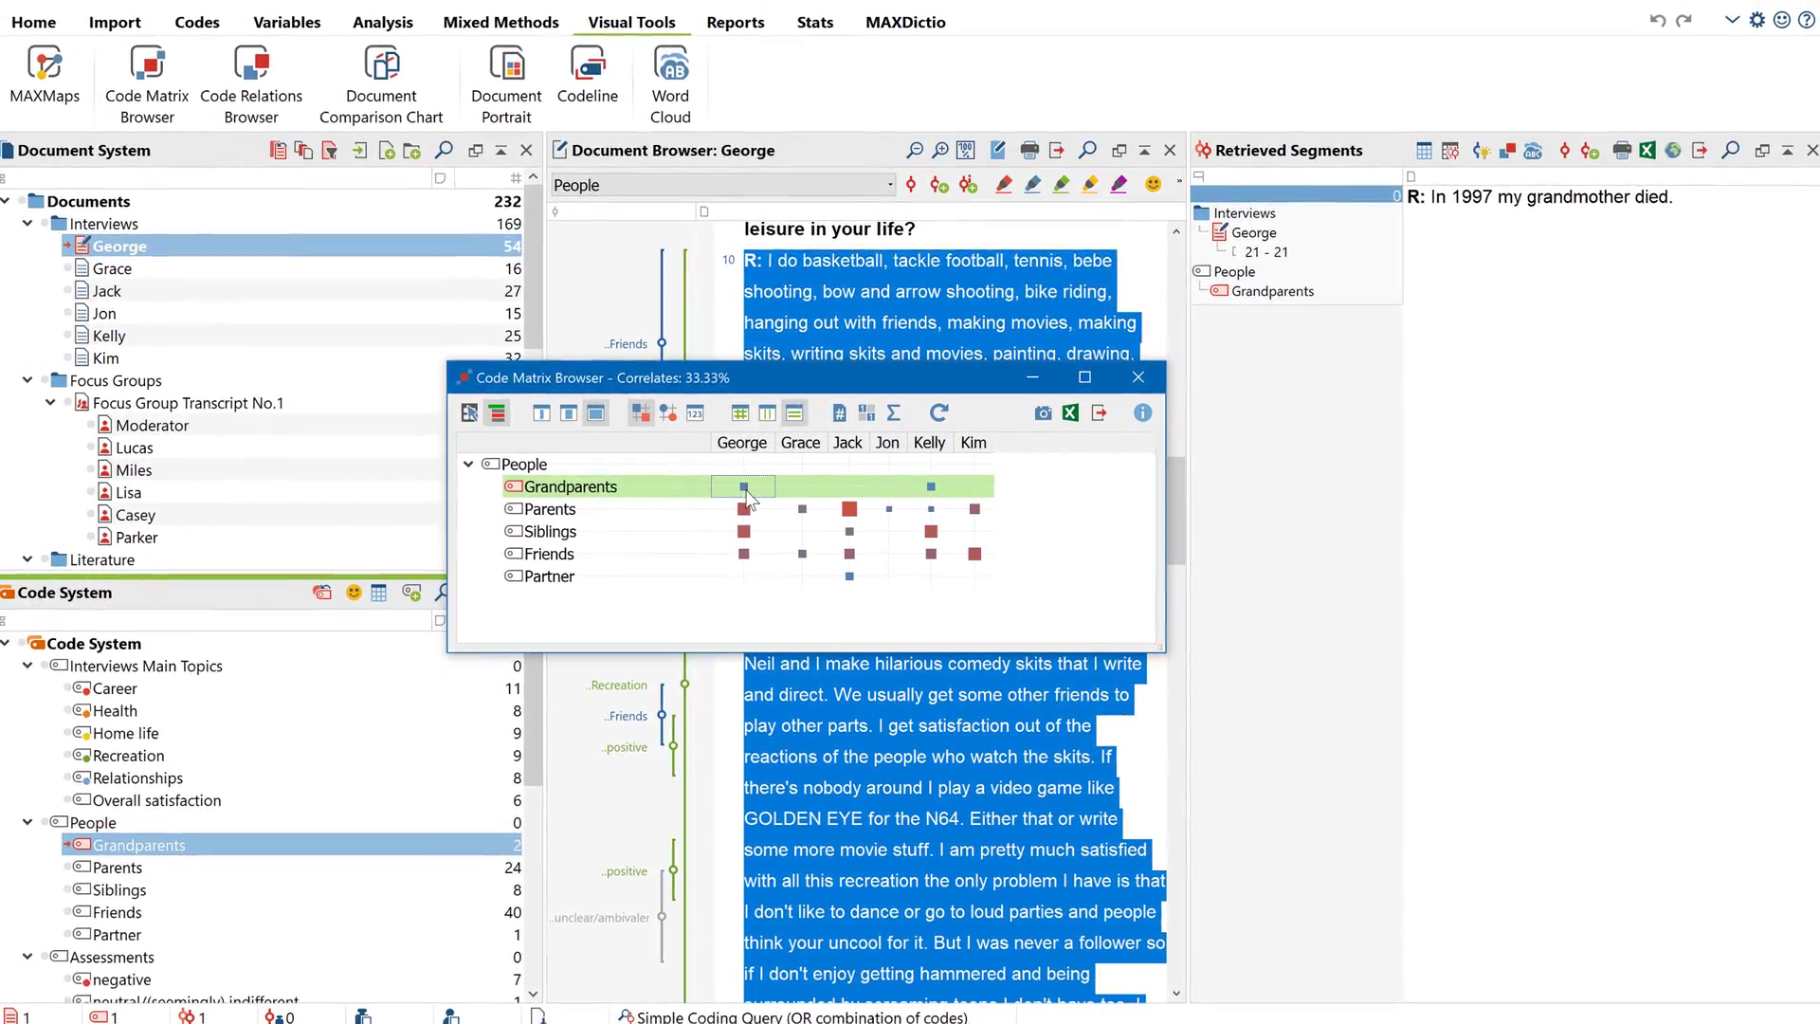
double_click(739, 508)
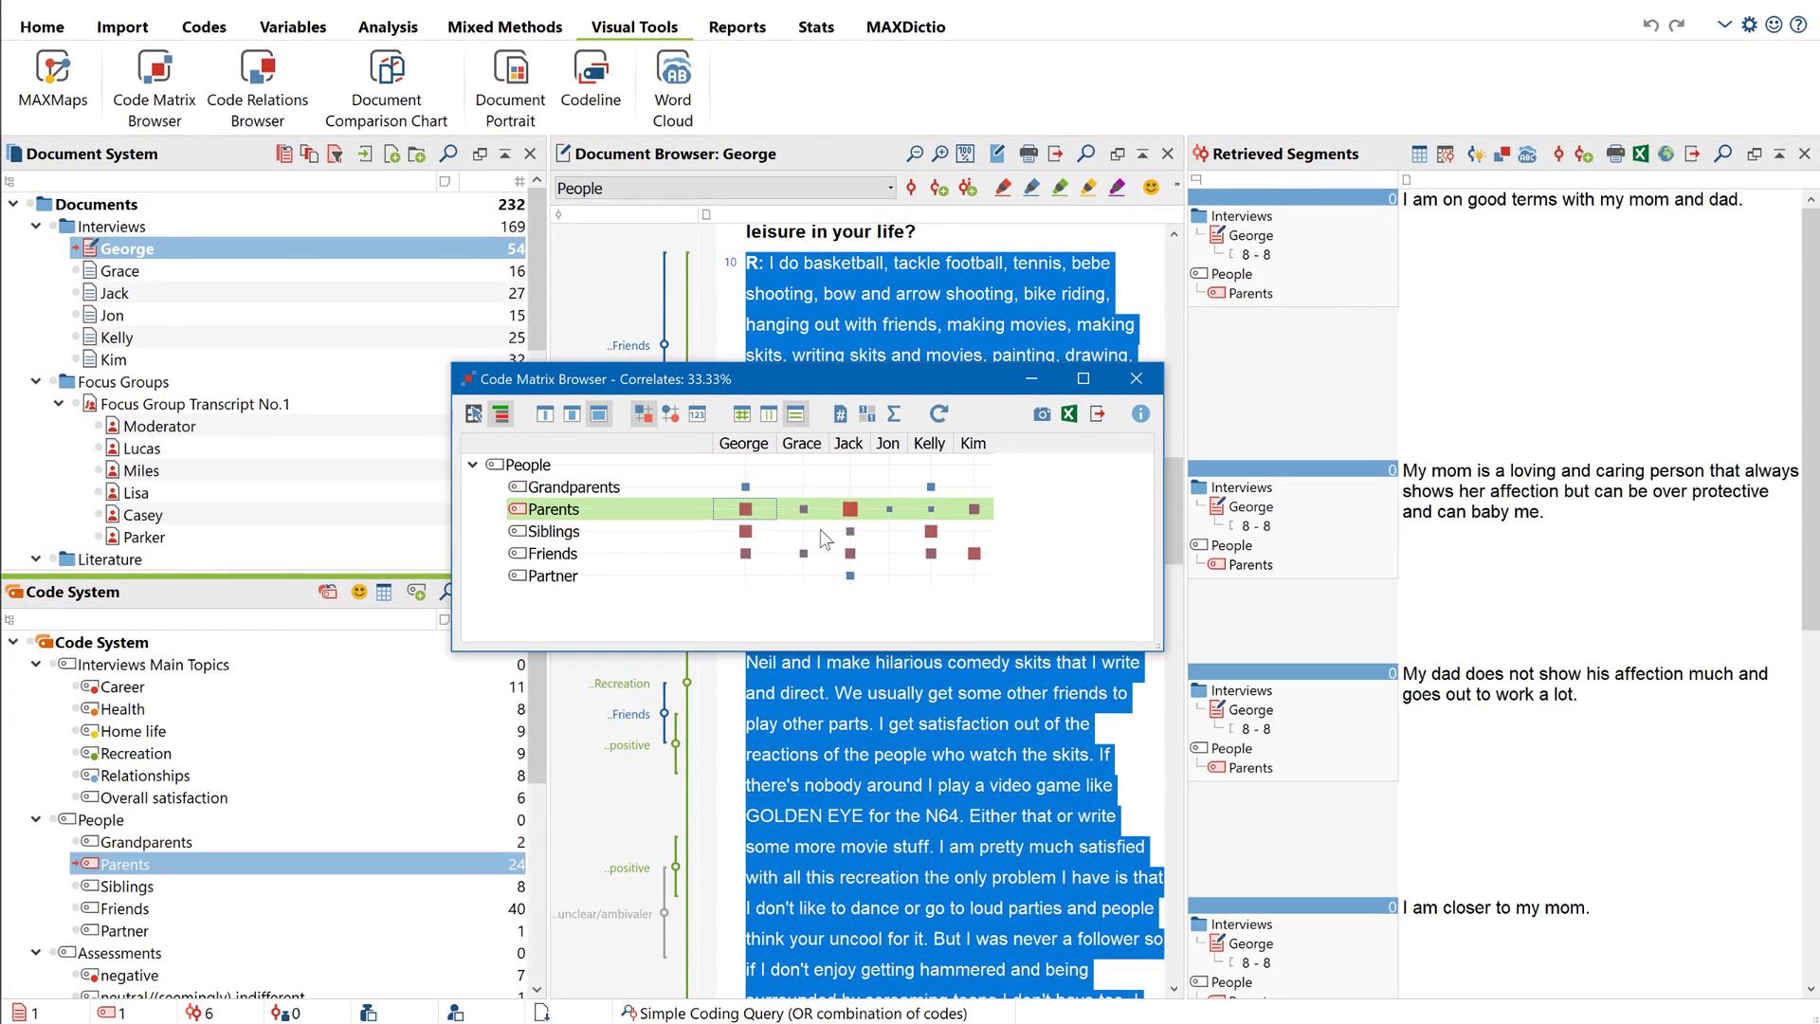
double_click(850, 532)
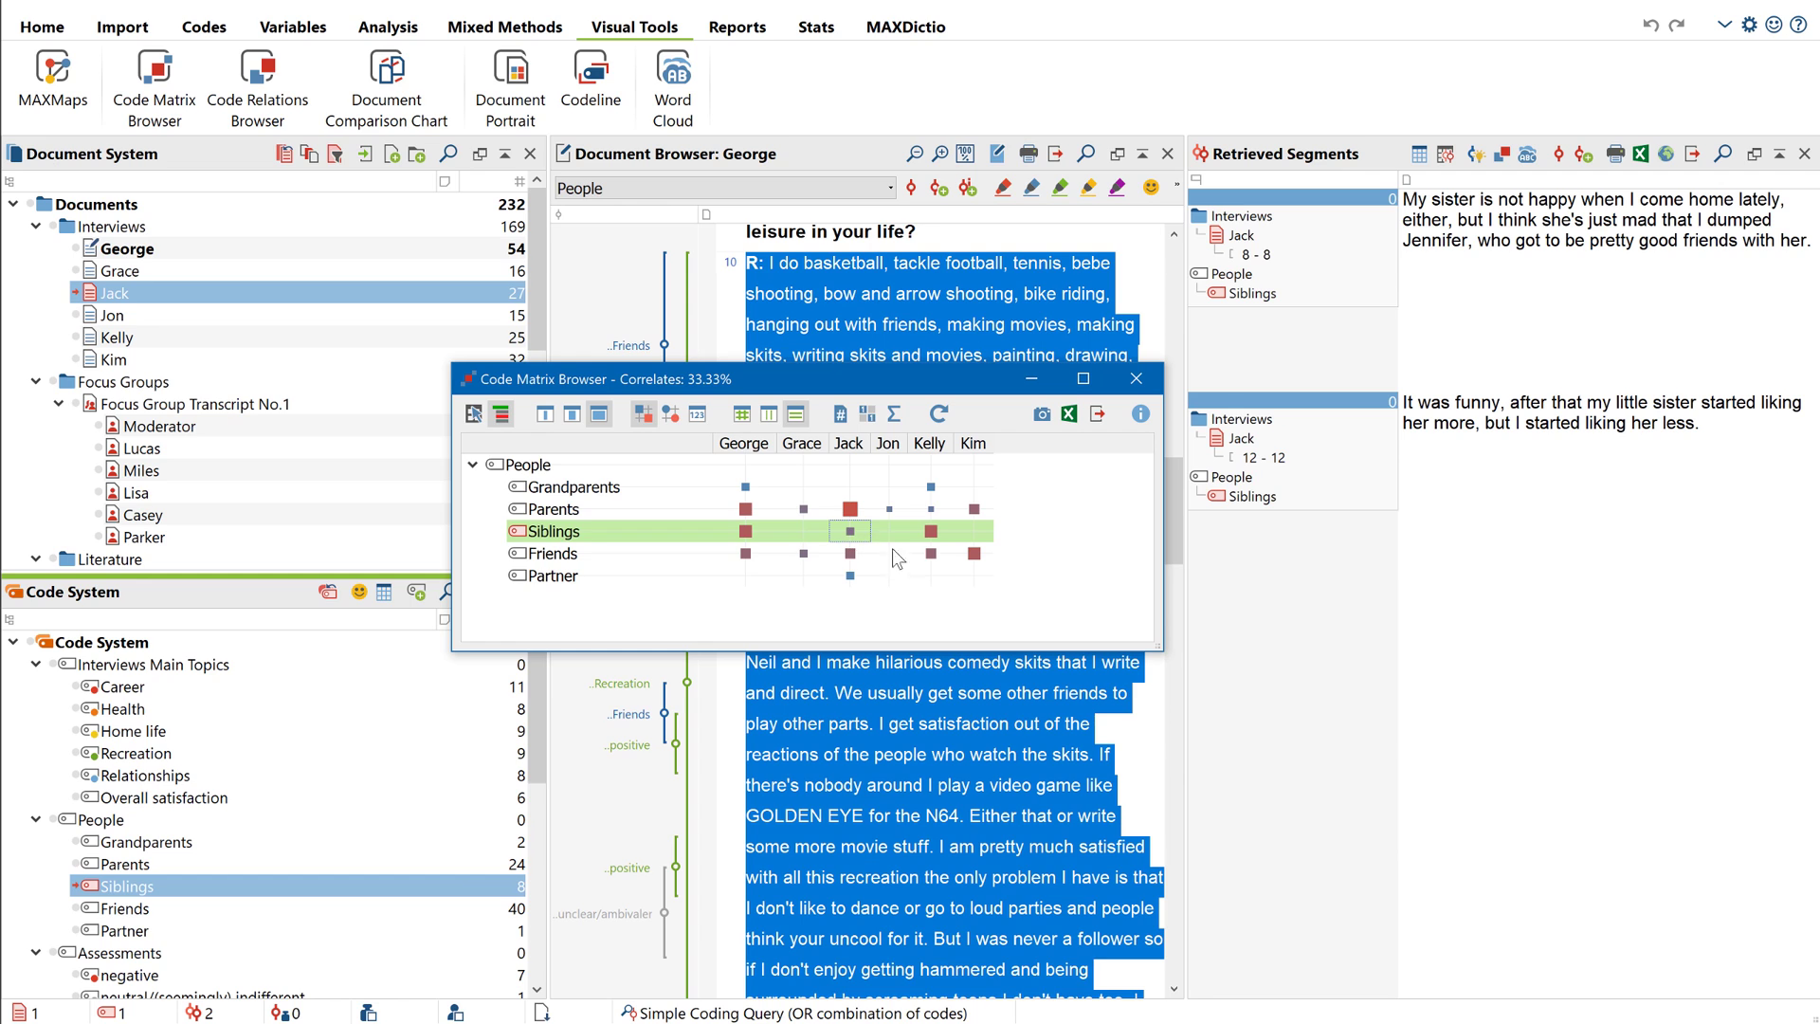
double_click(930, 552)
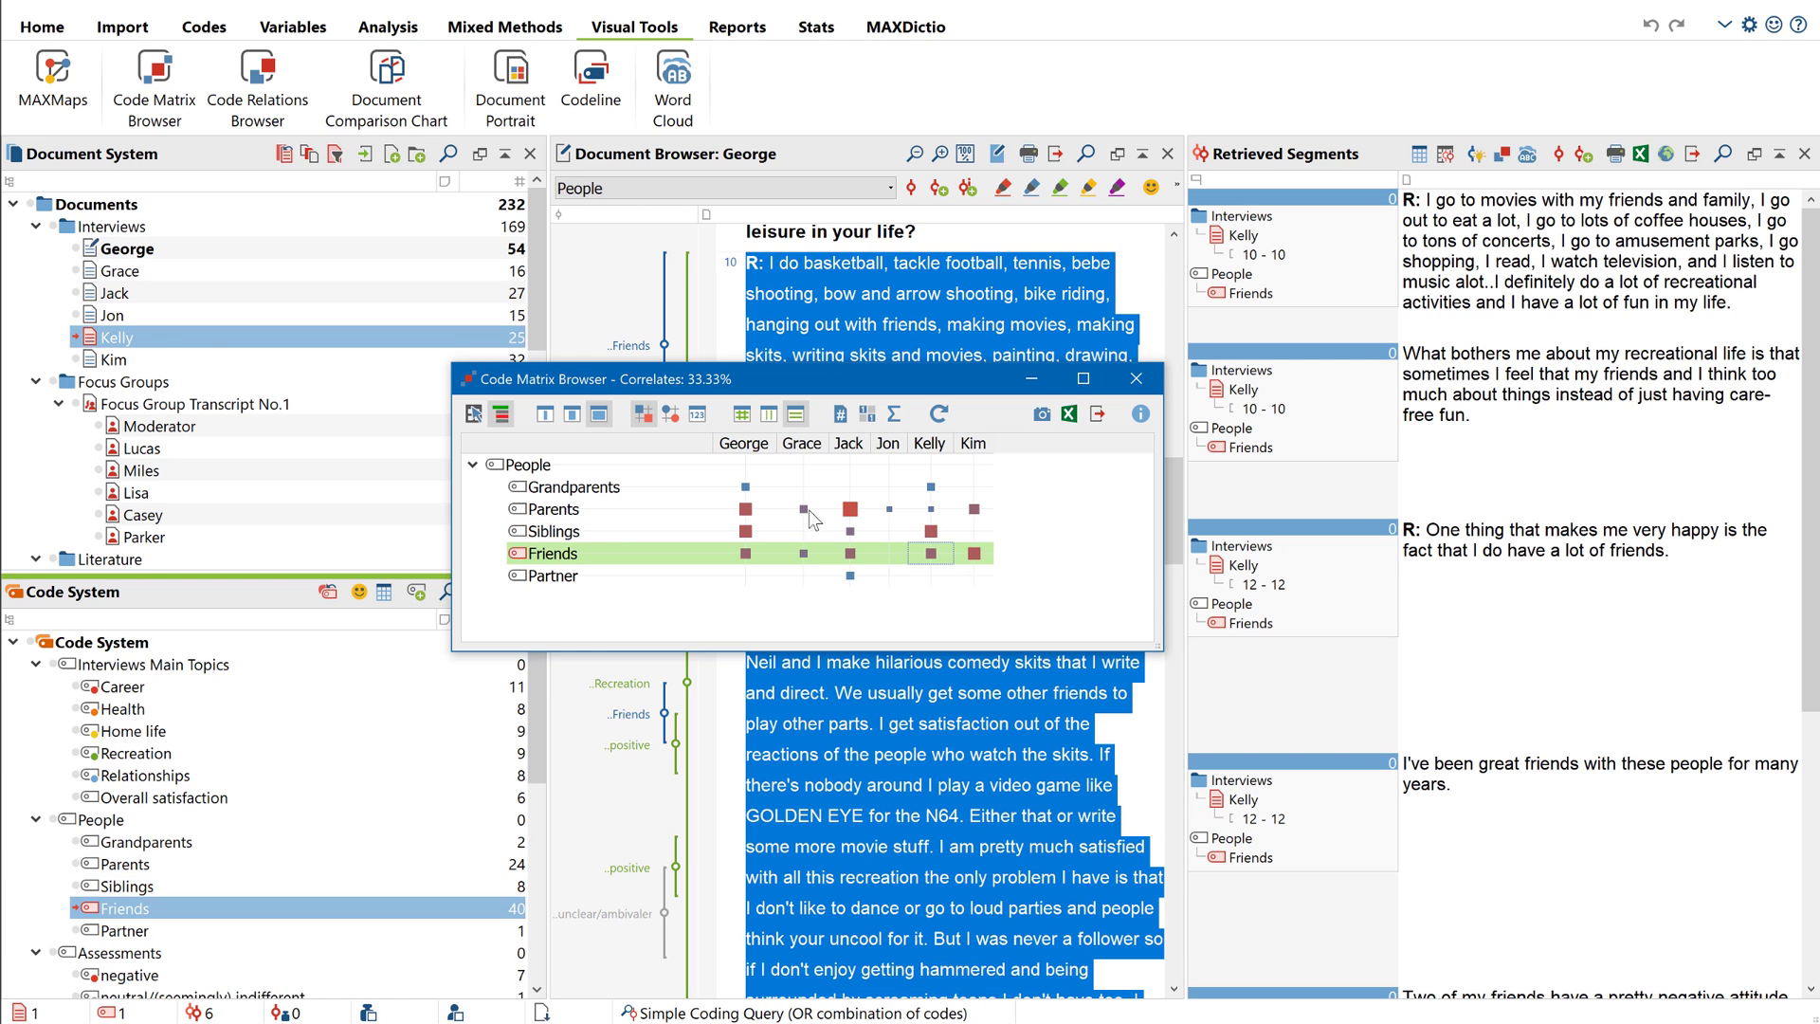
Open the Interactive Quote Matrix, view Siblings then Parents quotes per interviewee, and close it
click(474, 422)
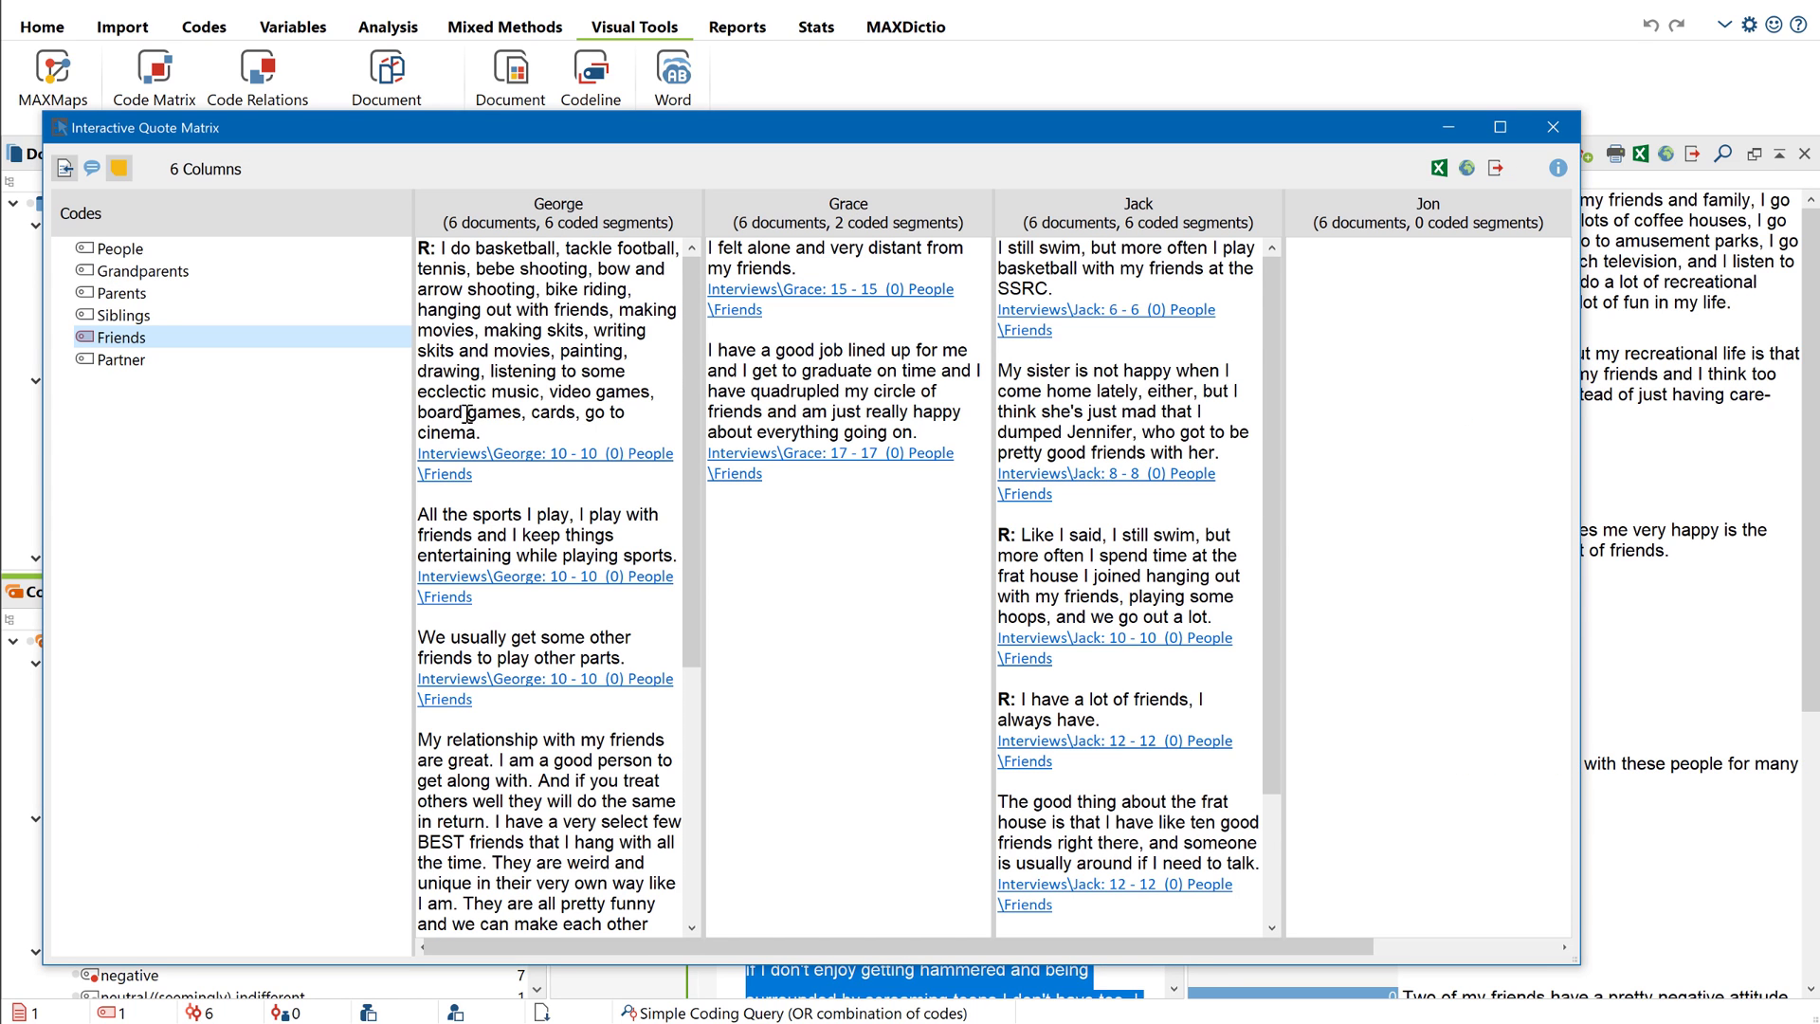
click(237, 317)
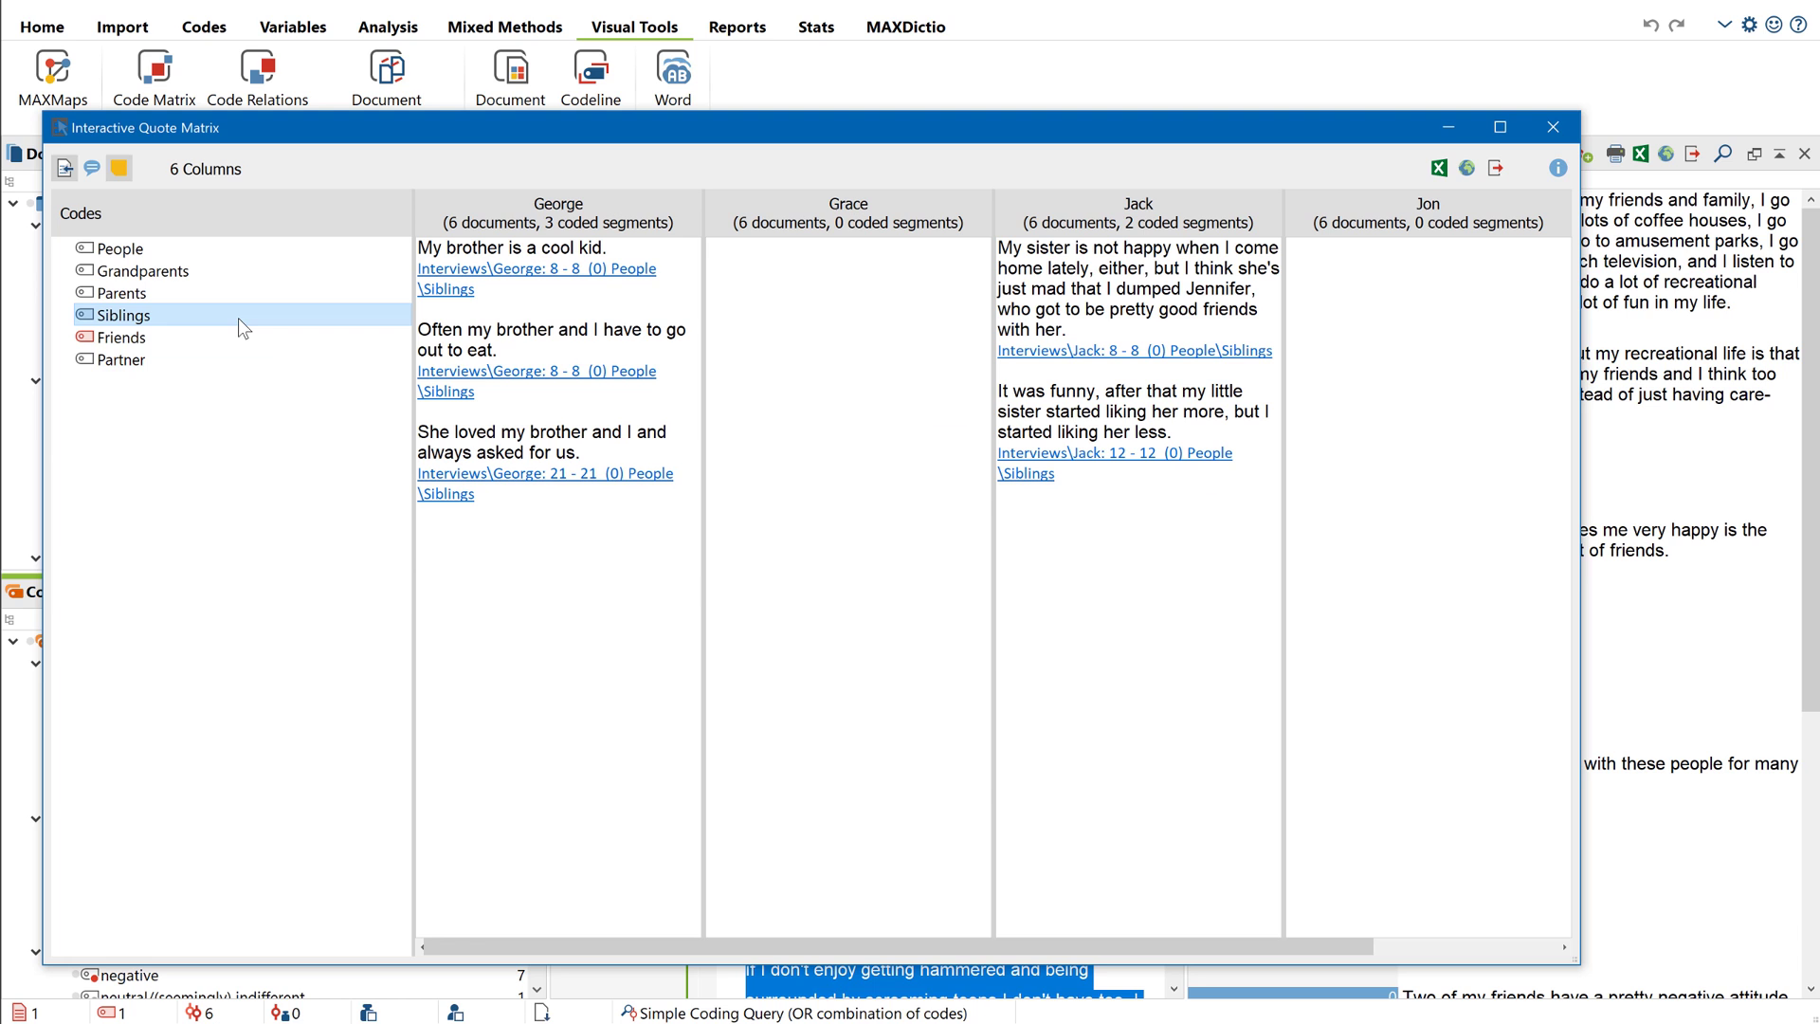
click(214, 293)
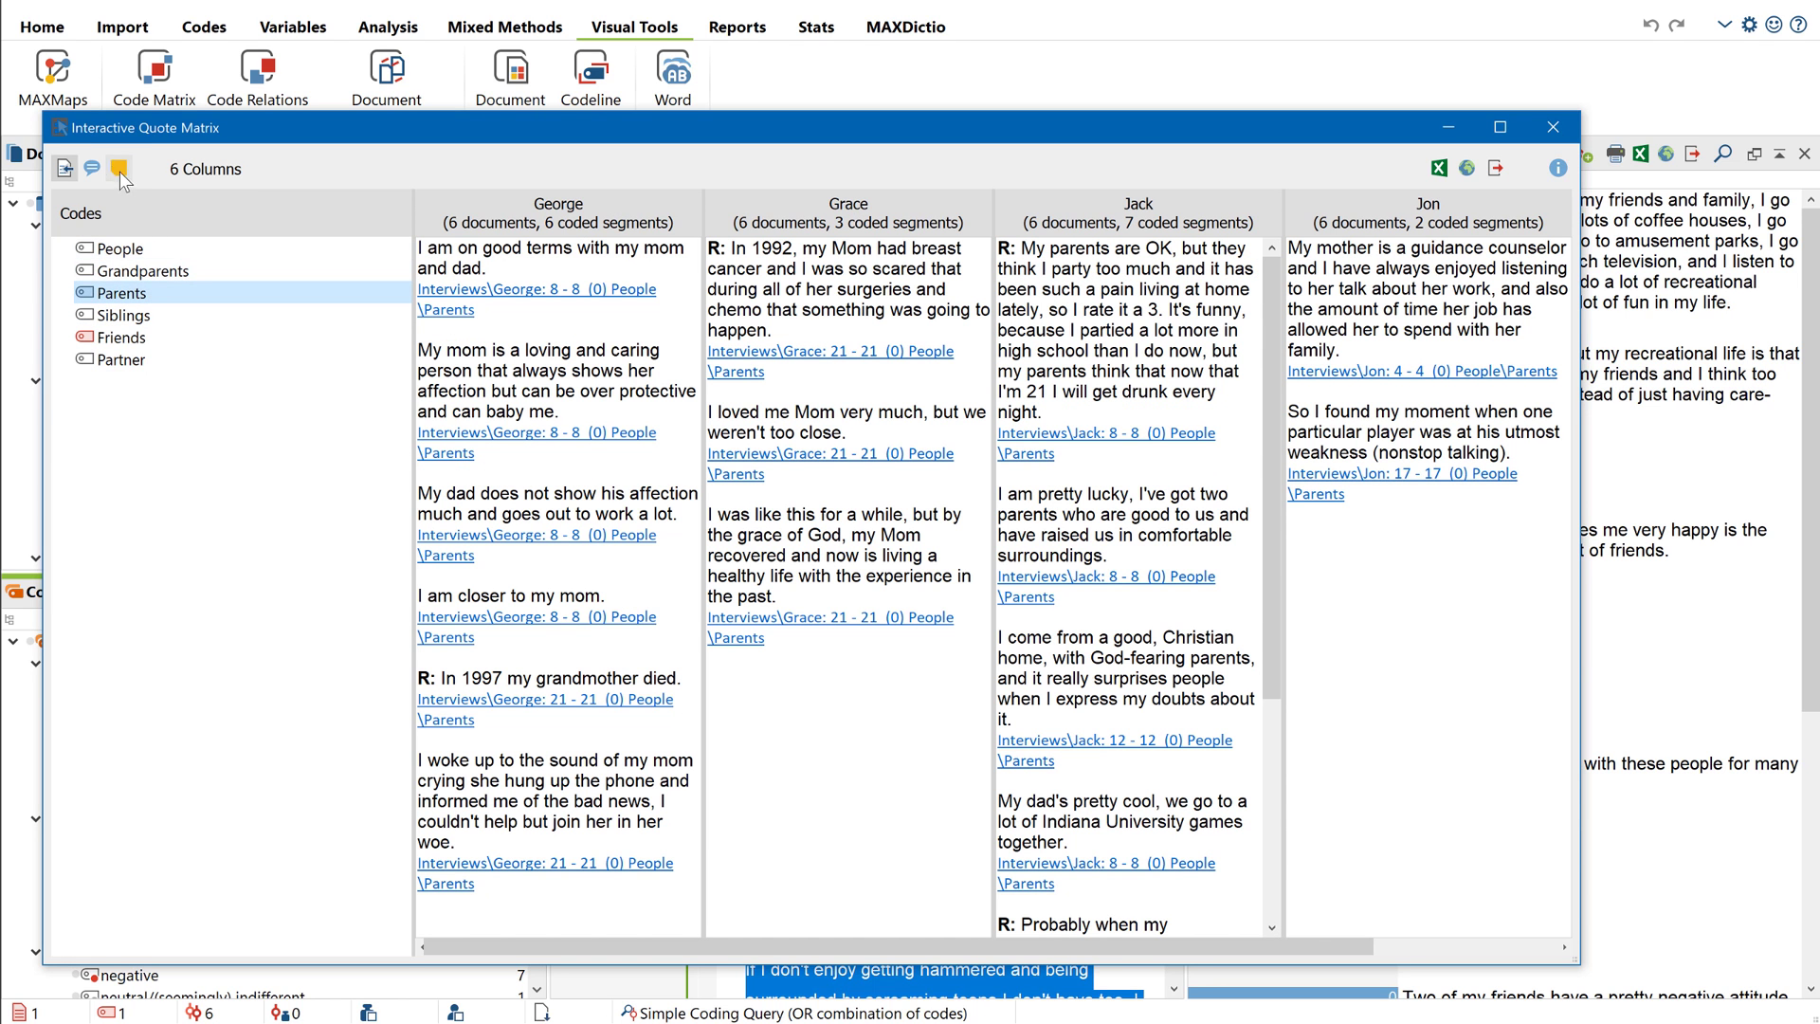
double_click(61, 132)
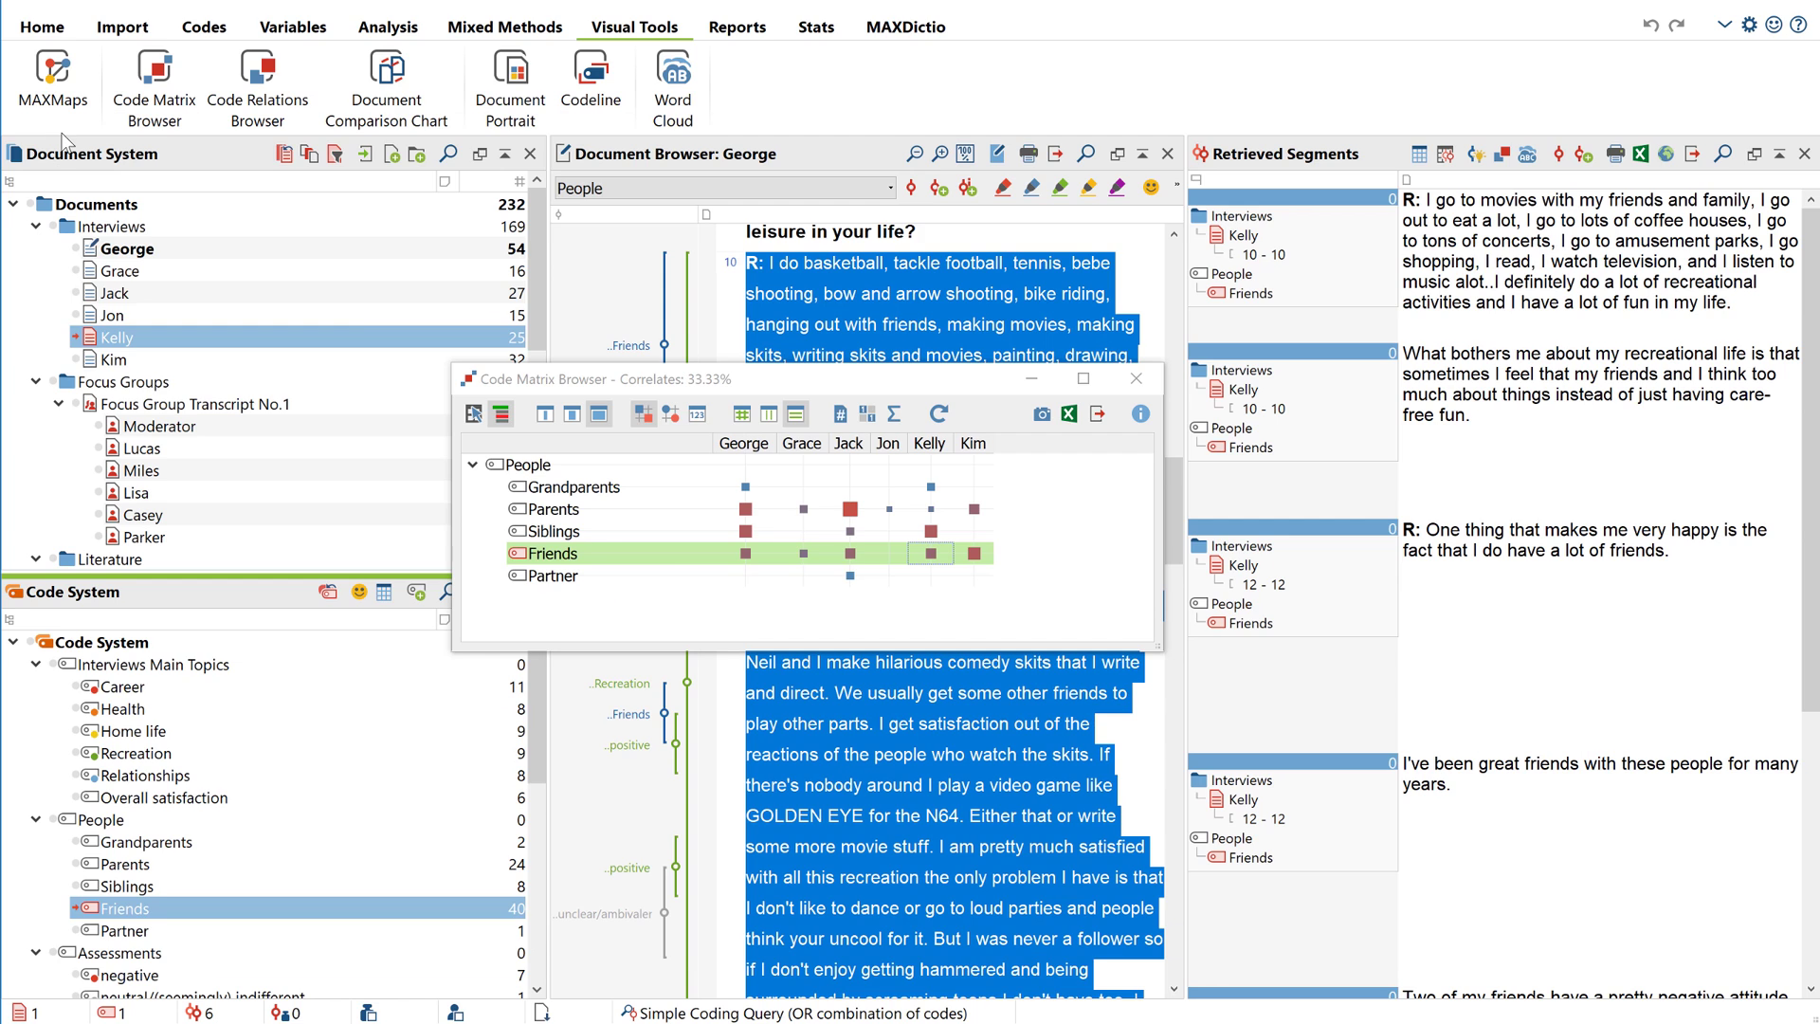
Close the Code Matrix Browser and activate all Interviews documents plus the Assessments codes
double_click(465, 378)
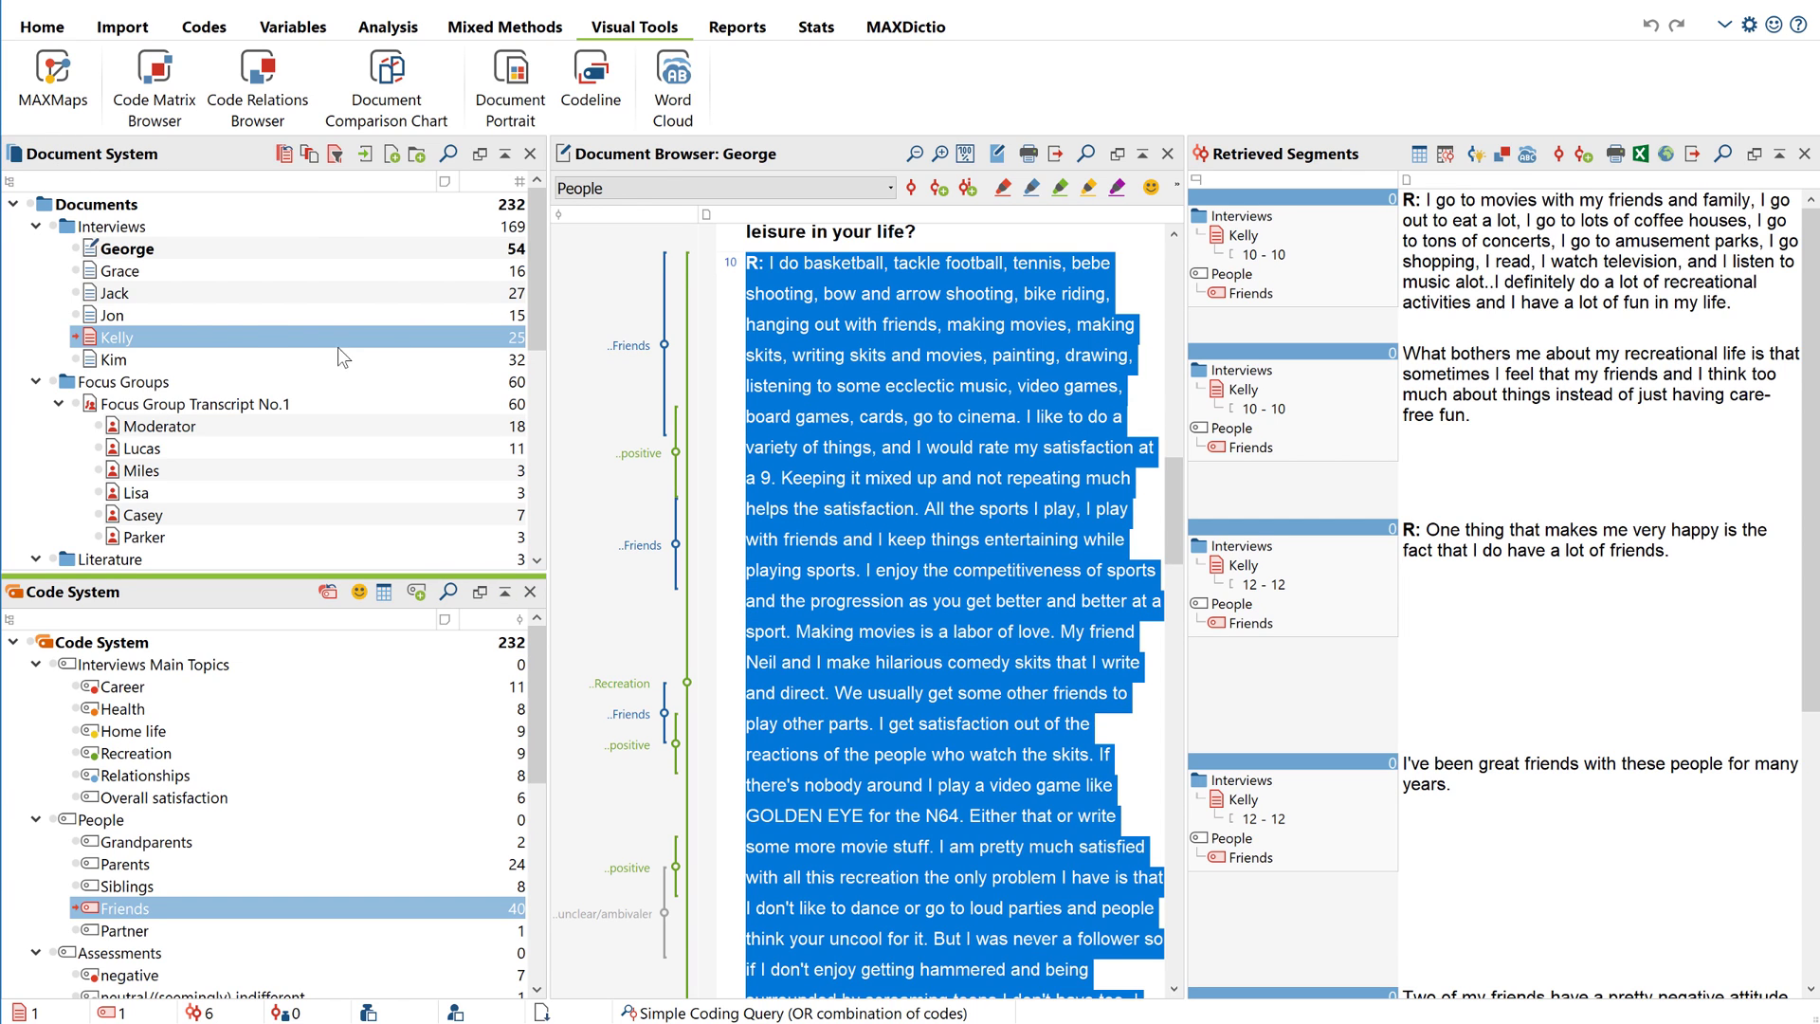
click(54, 227)
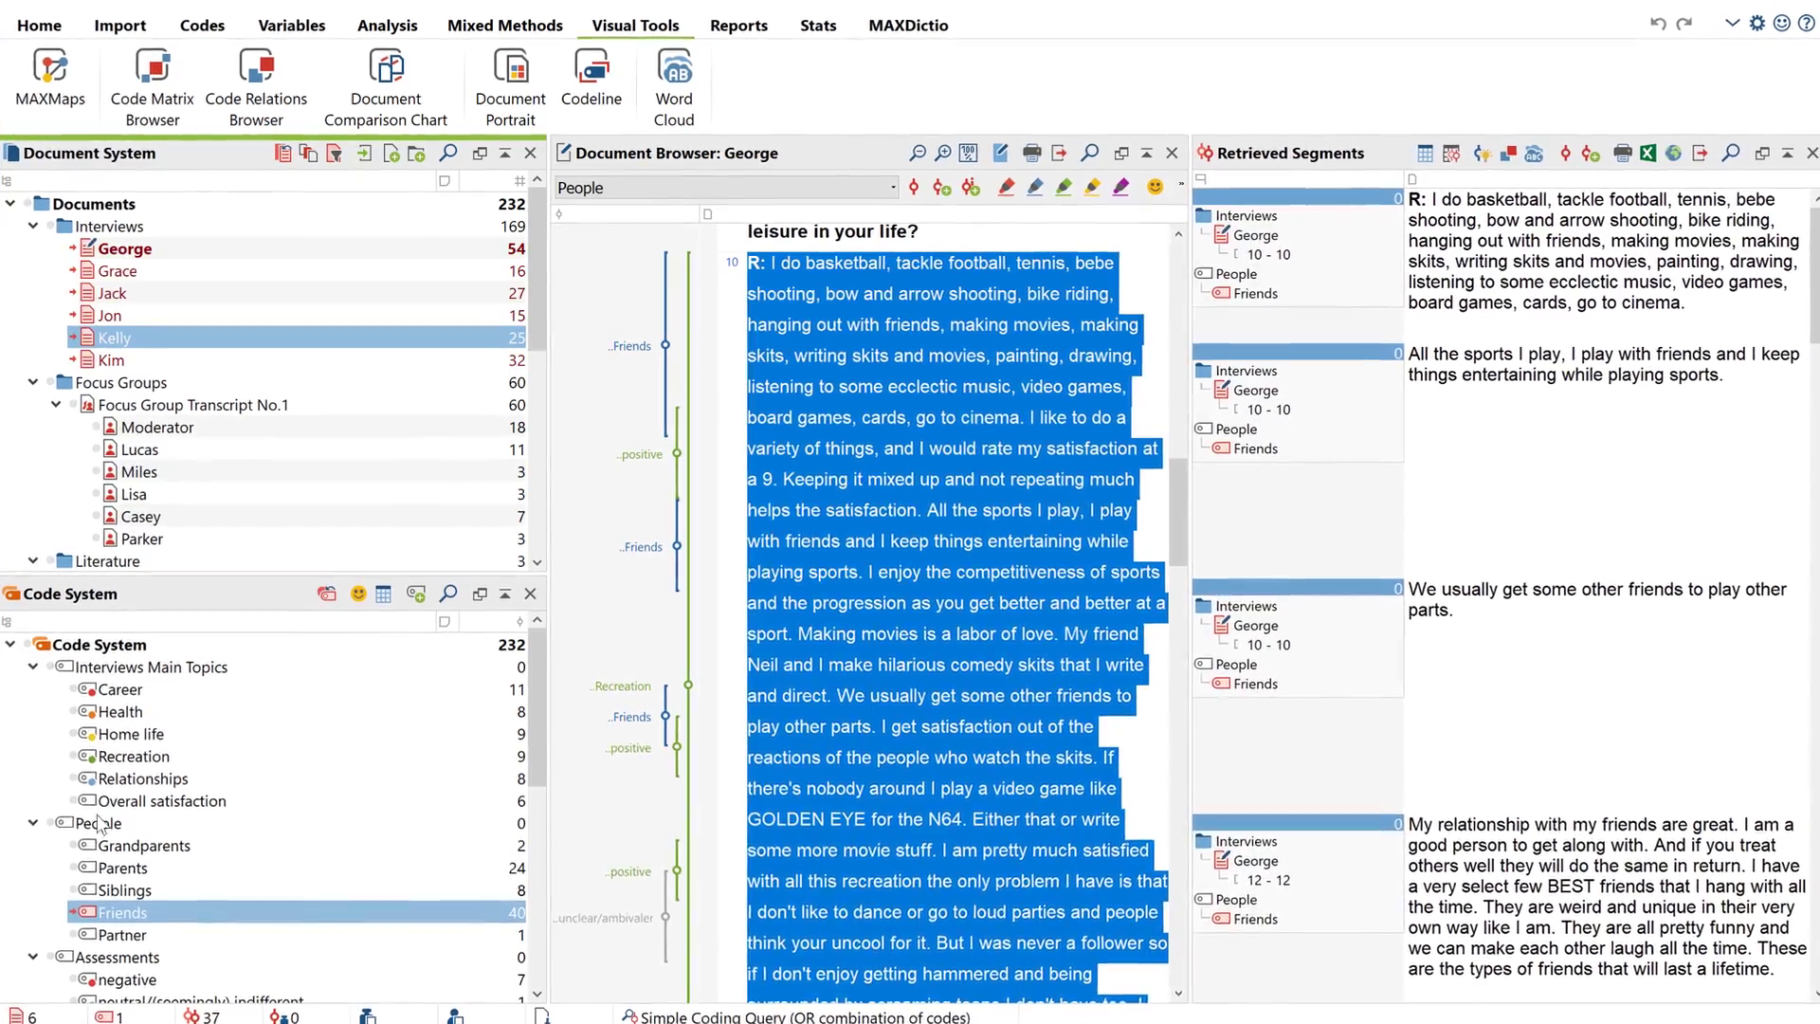
click(118, 957)
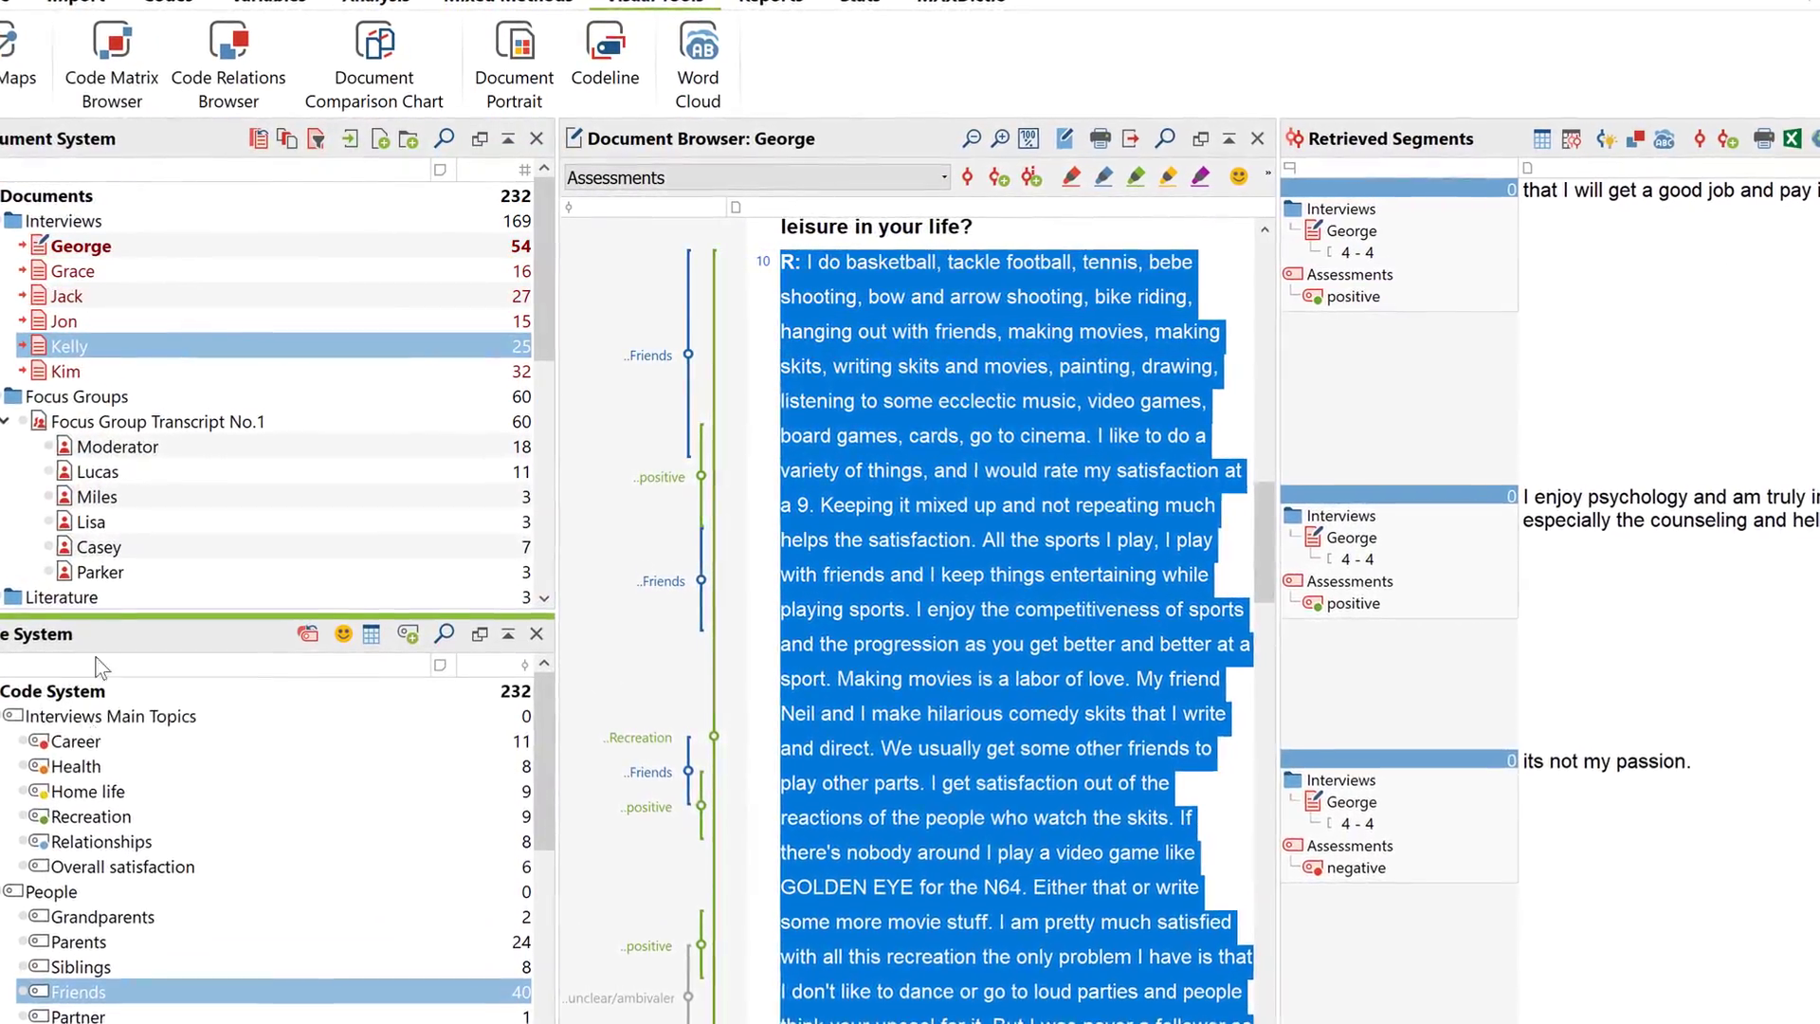
Create a Code Relations Browser with Assessments as the top-level column code, excluding Interviews Main Topics
click(225, 98)
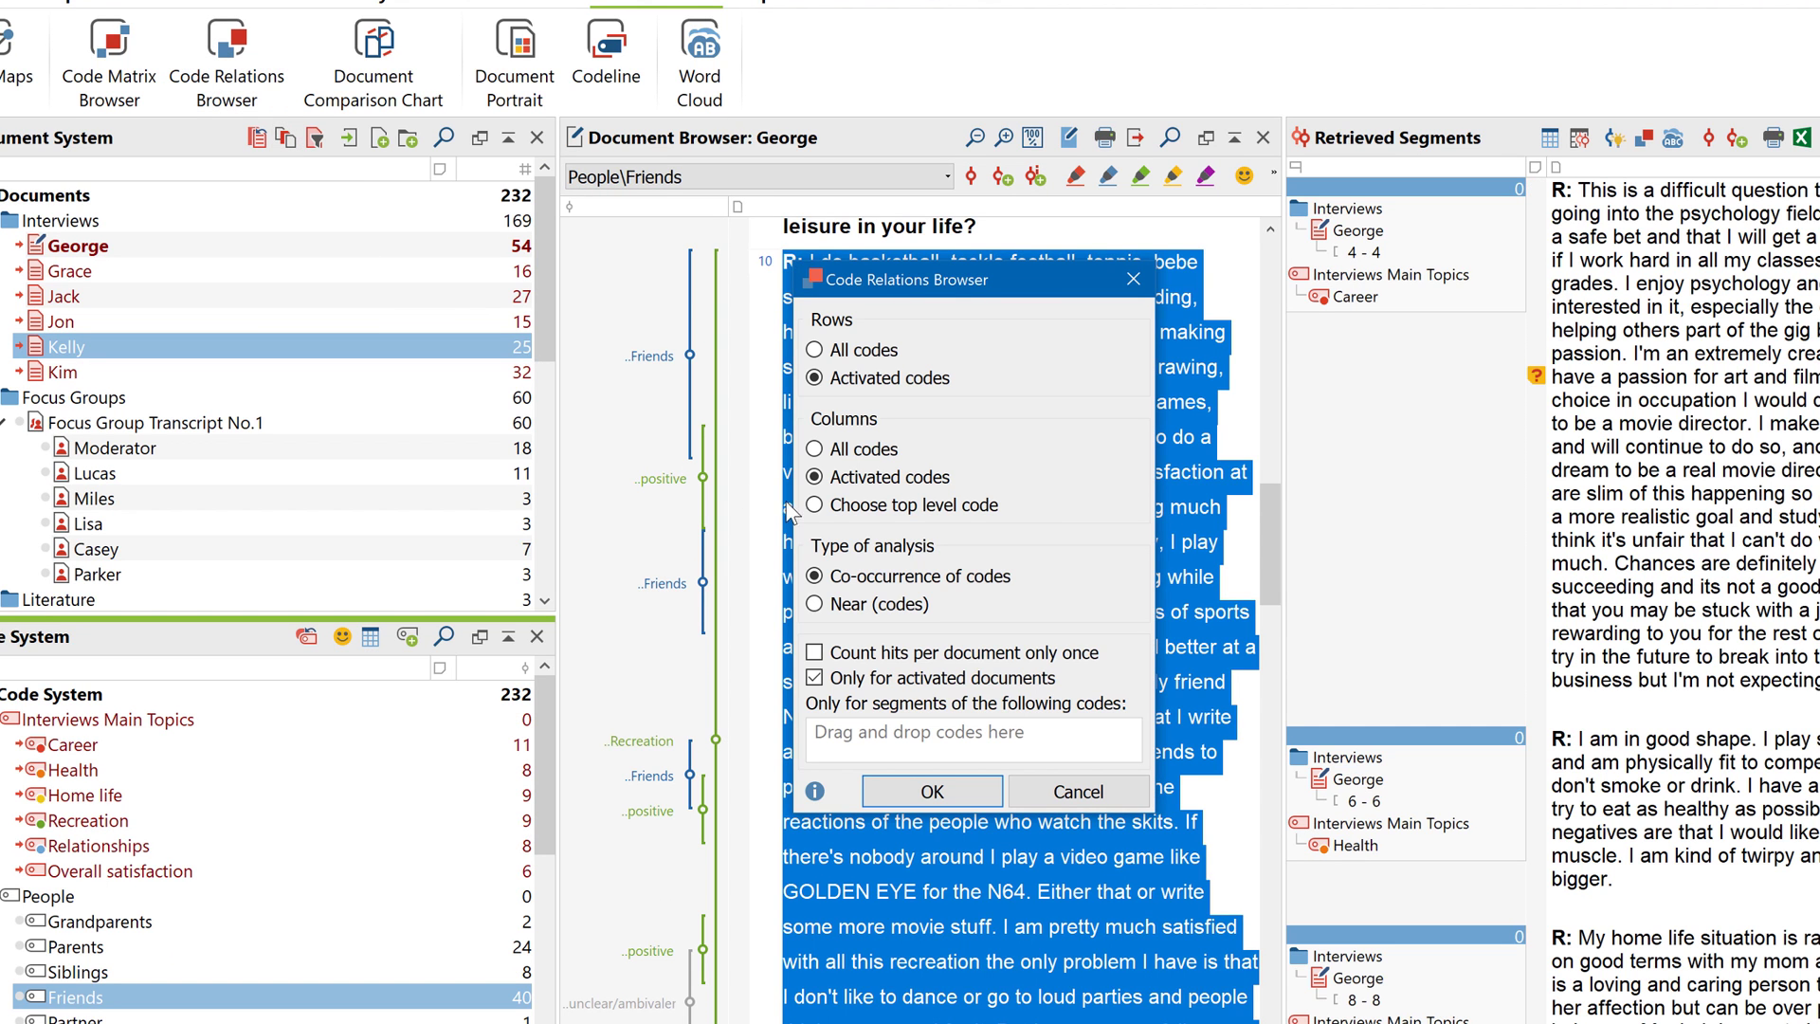
click(814, 504)
click(885, 791)
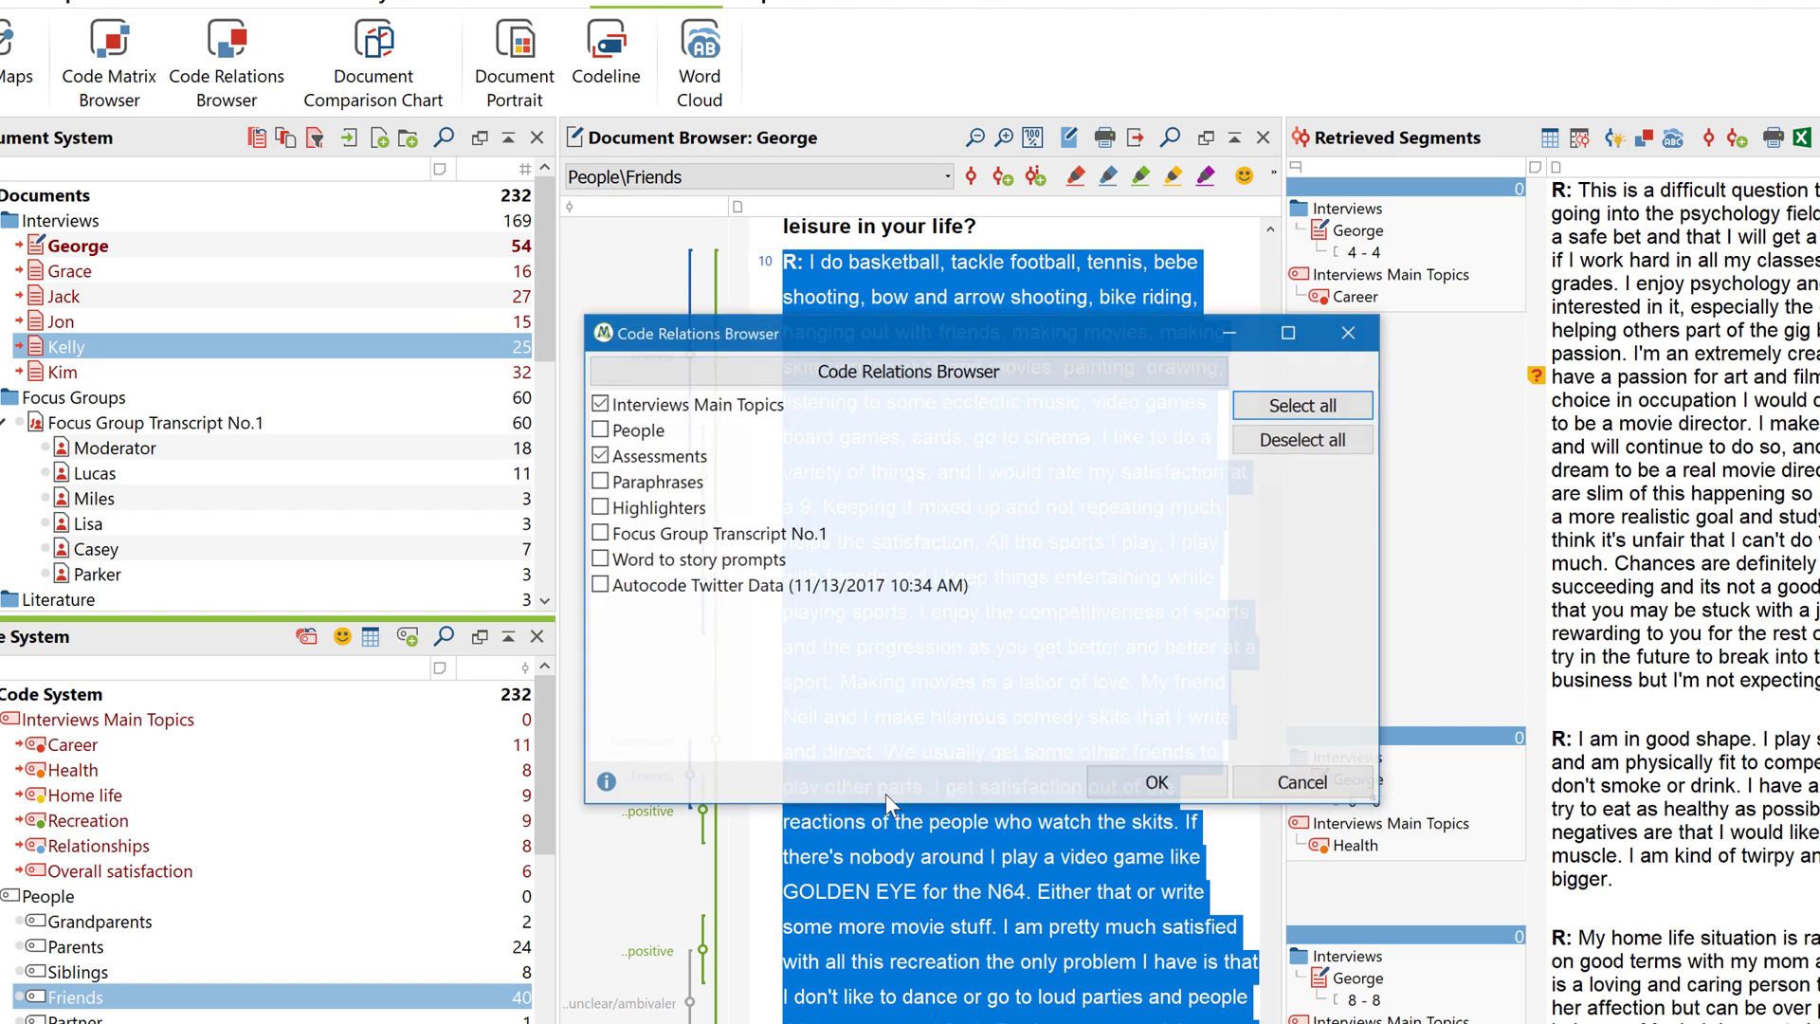
click(603, 403)
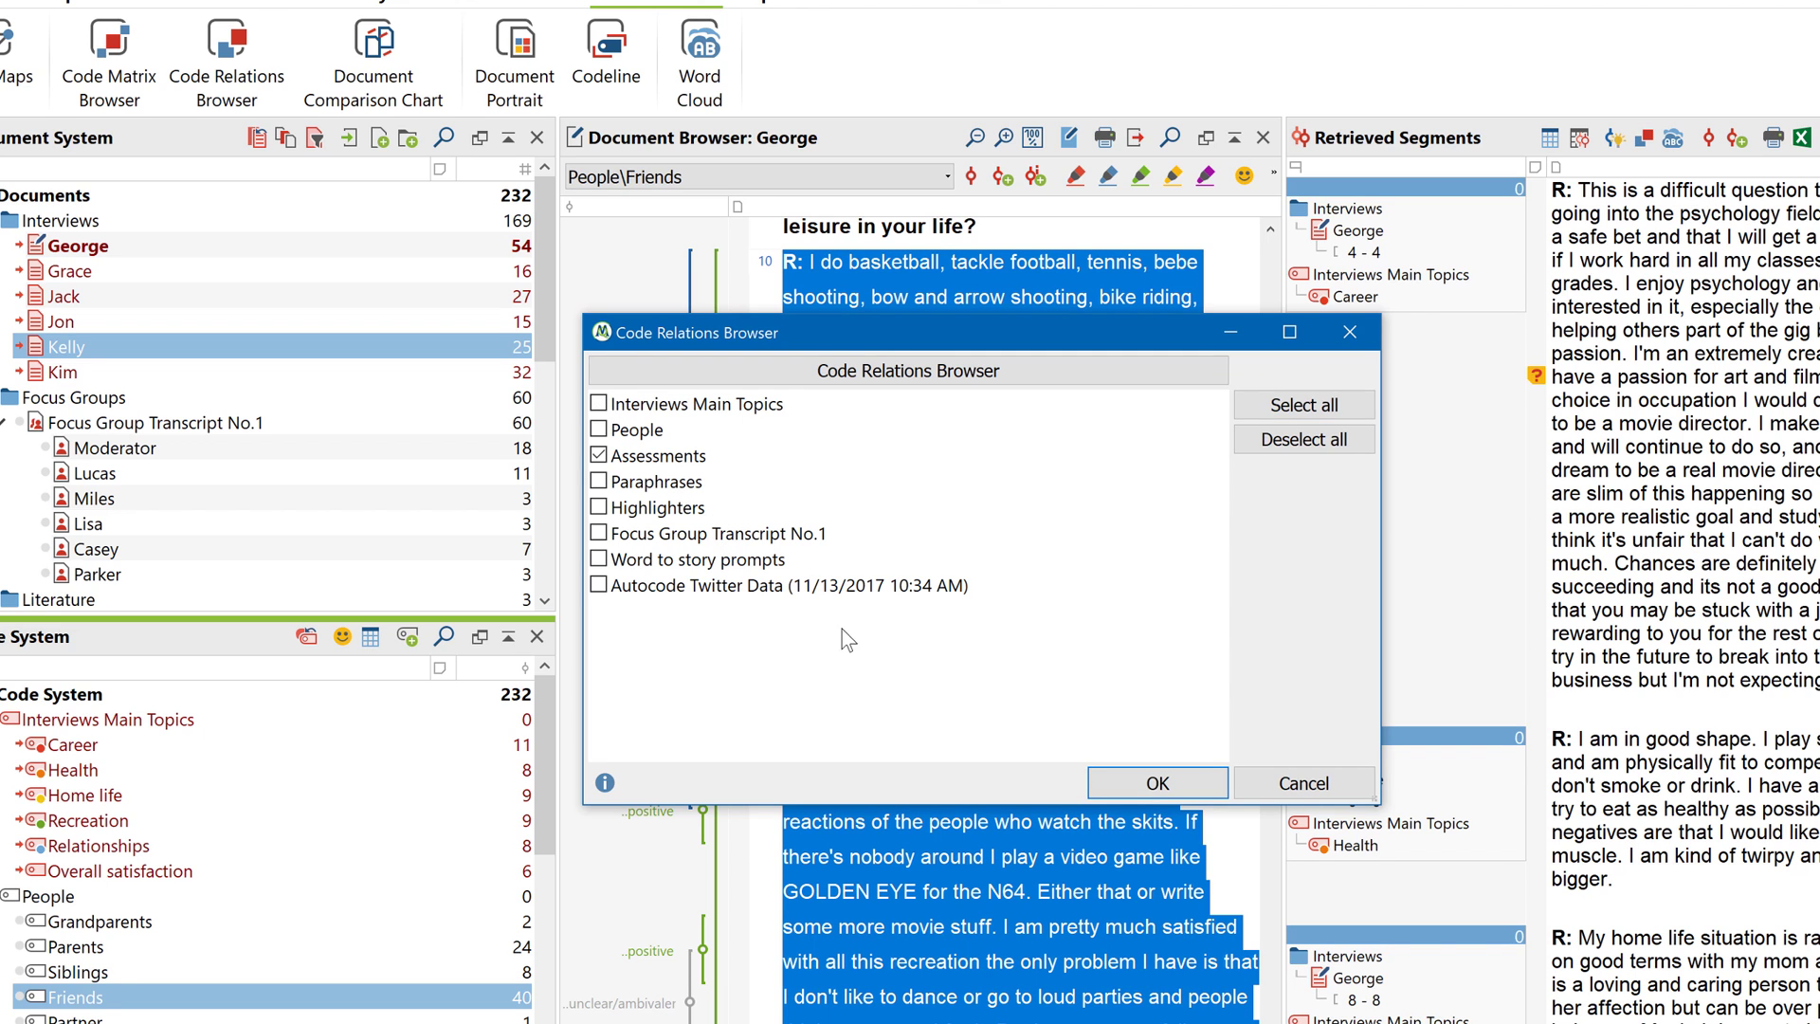
click(1102, 788)
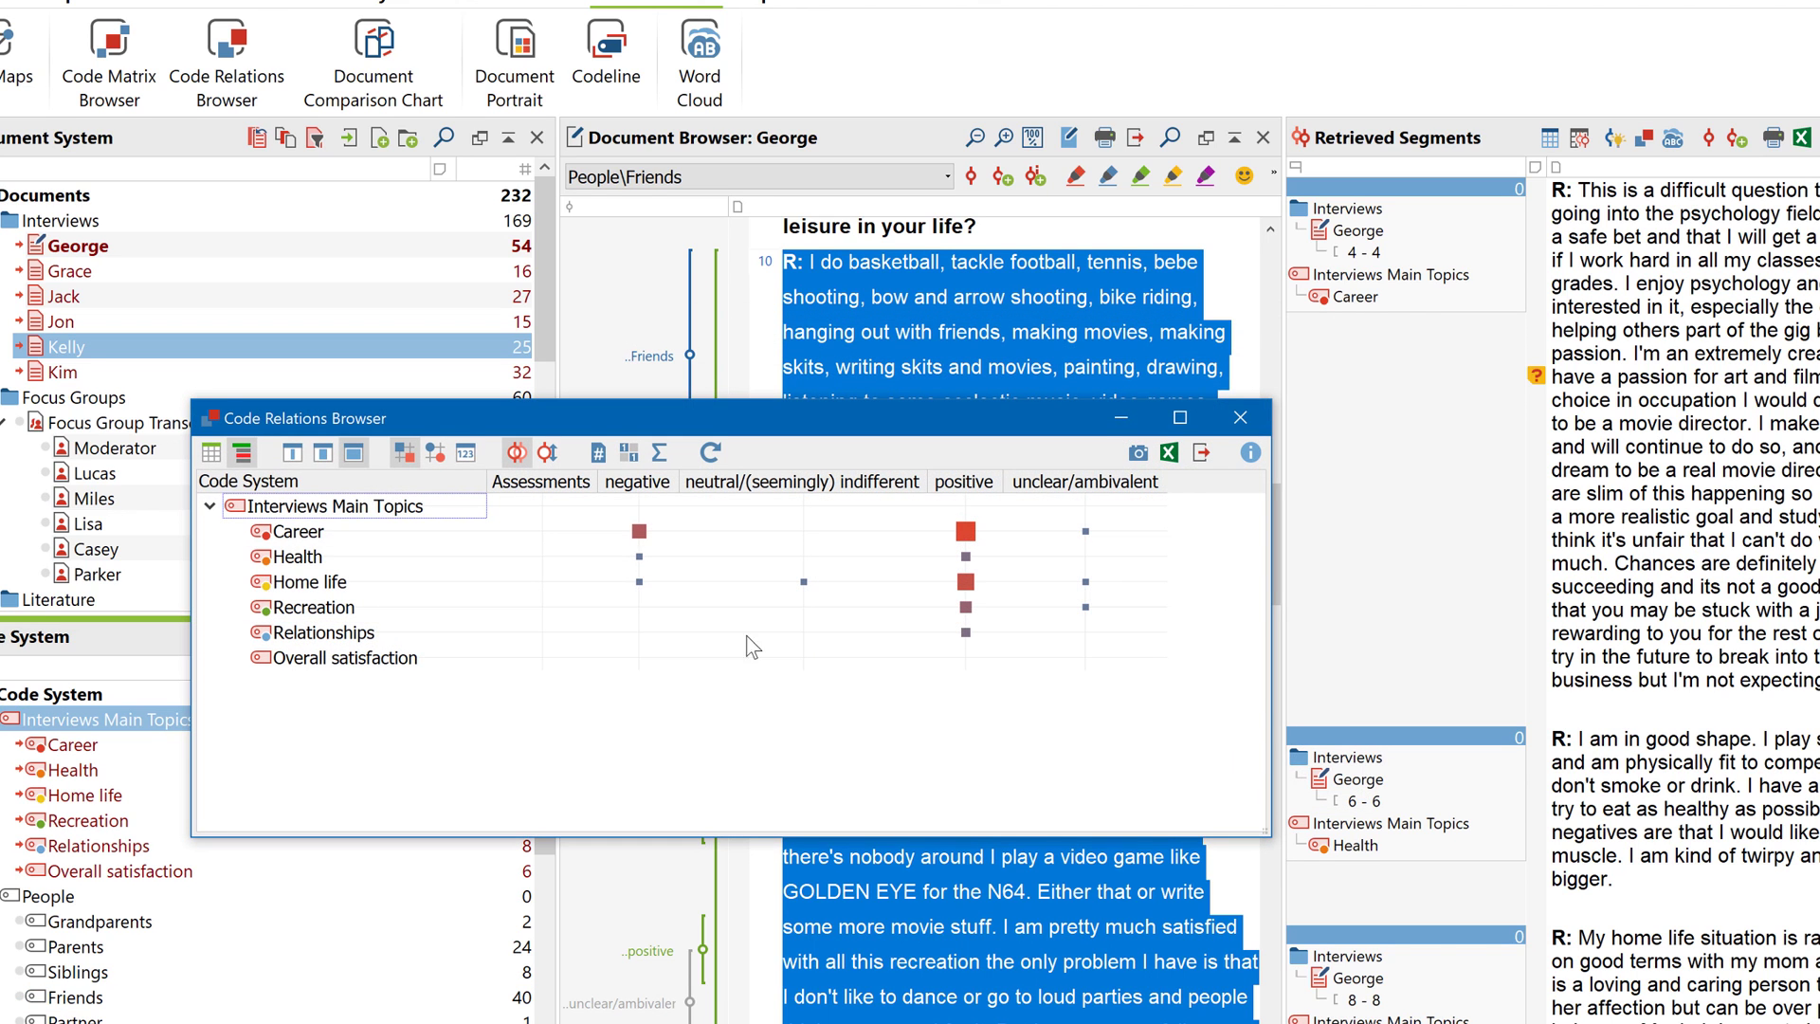
Retrieve Career and Health segments with negative assessments, and Home life and Recreation with positive ones
double_click(638, 533)
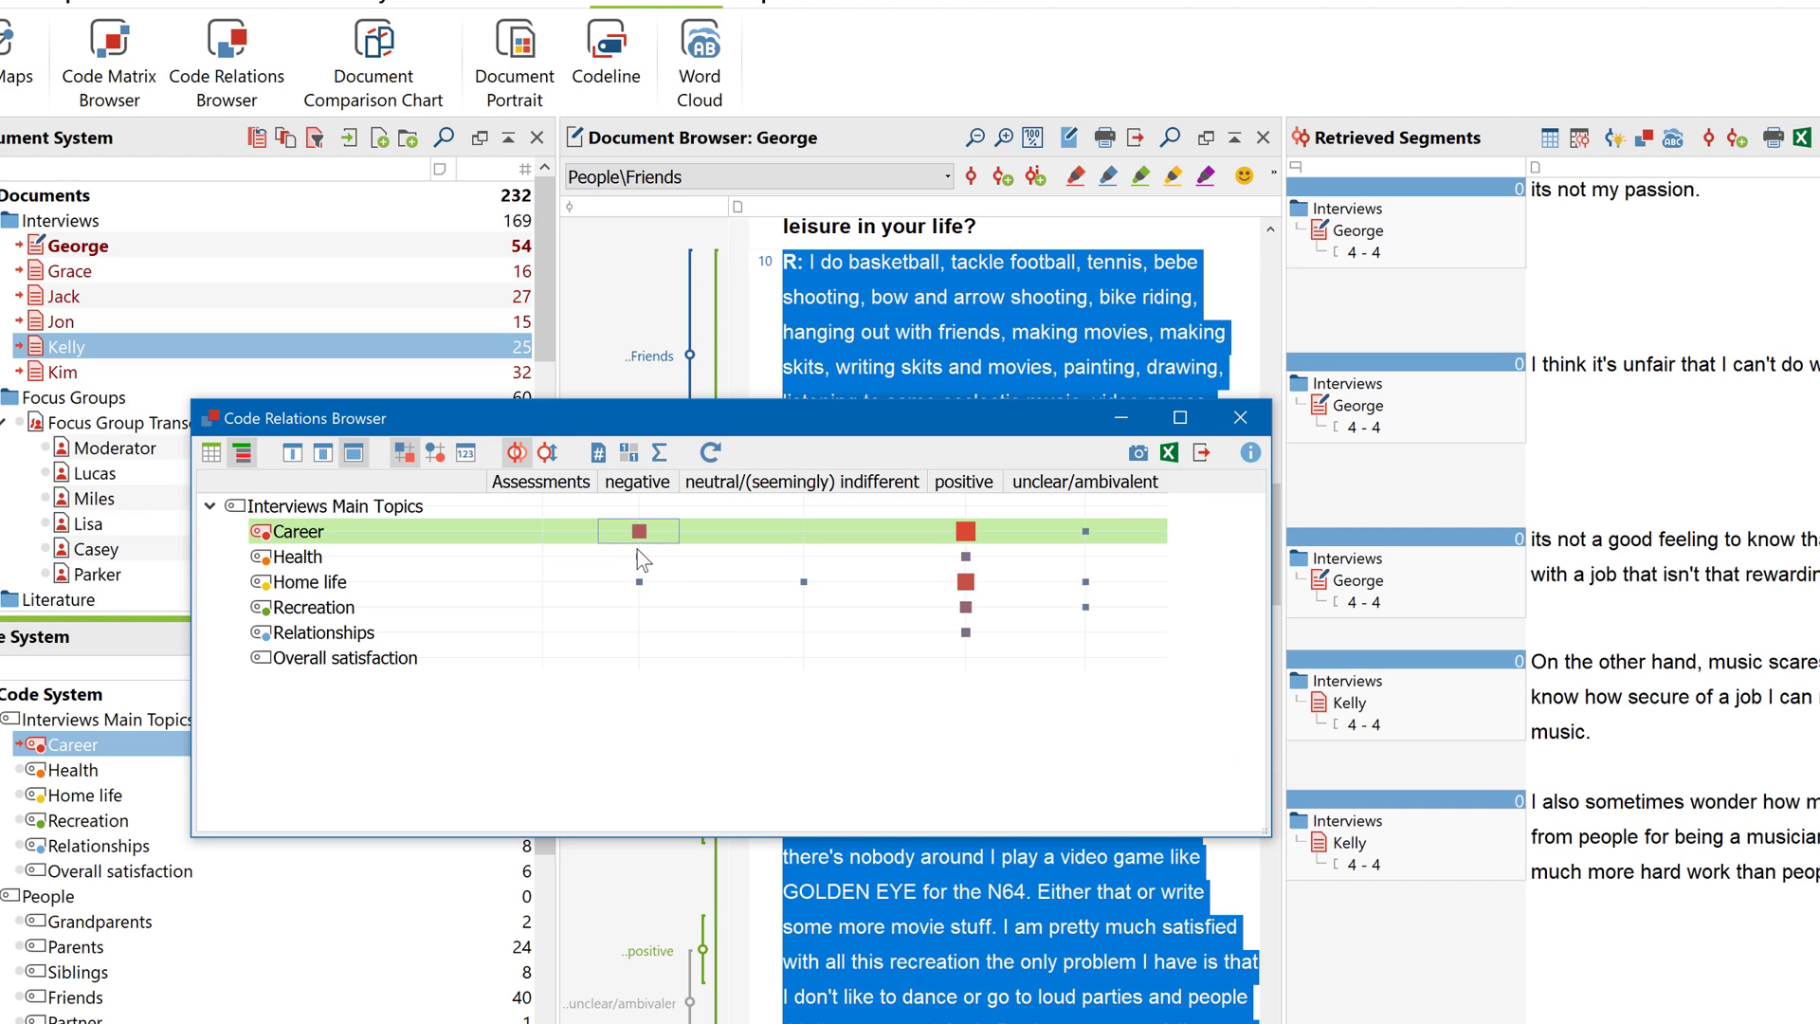
double_click(638, 556)
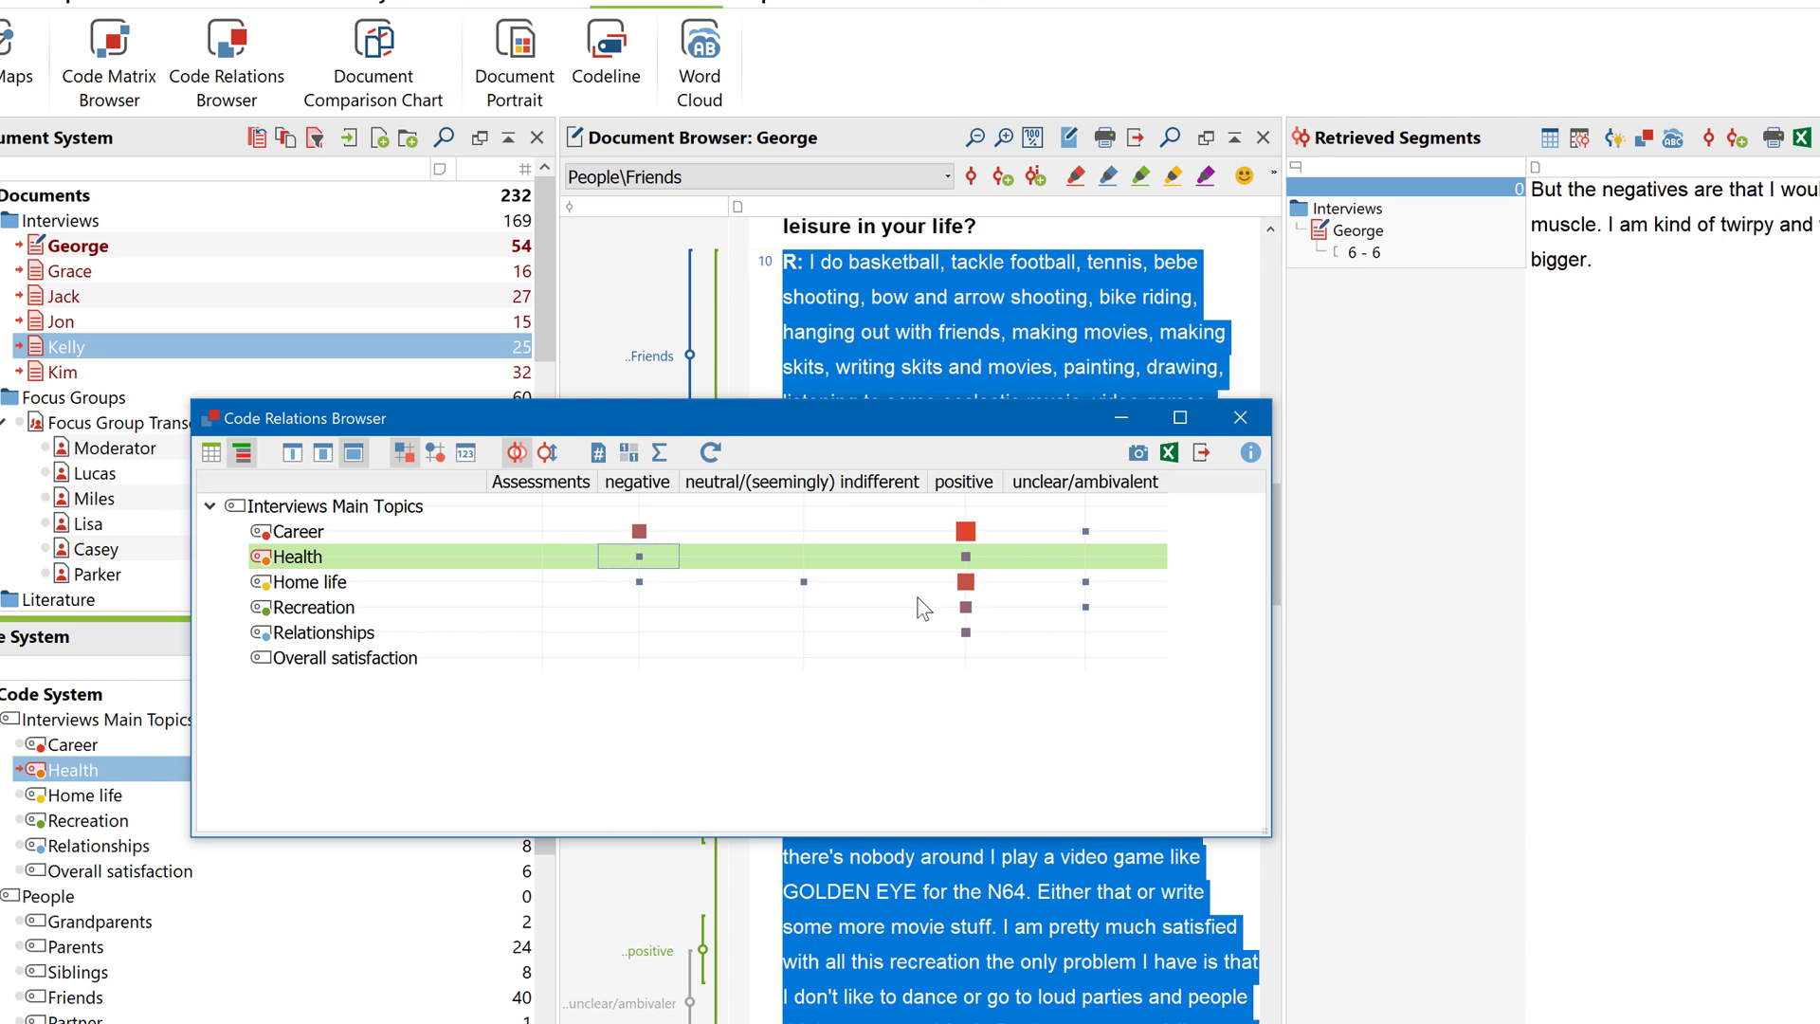
double_click(965, 581)
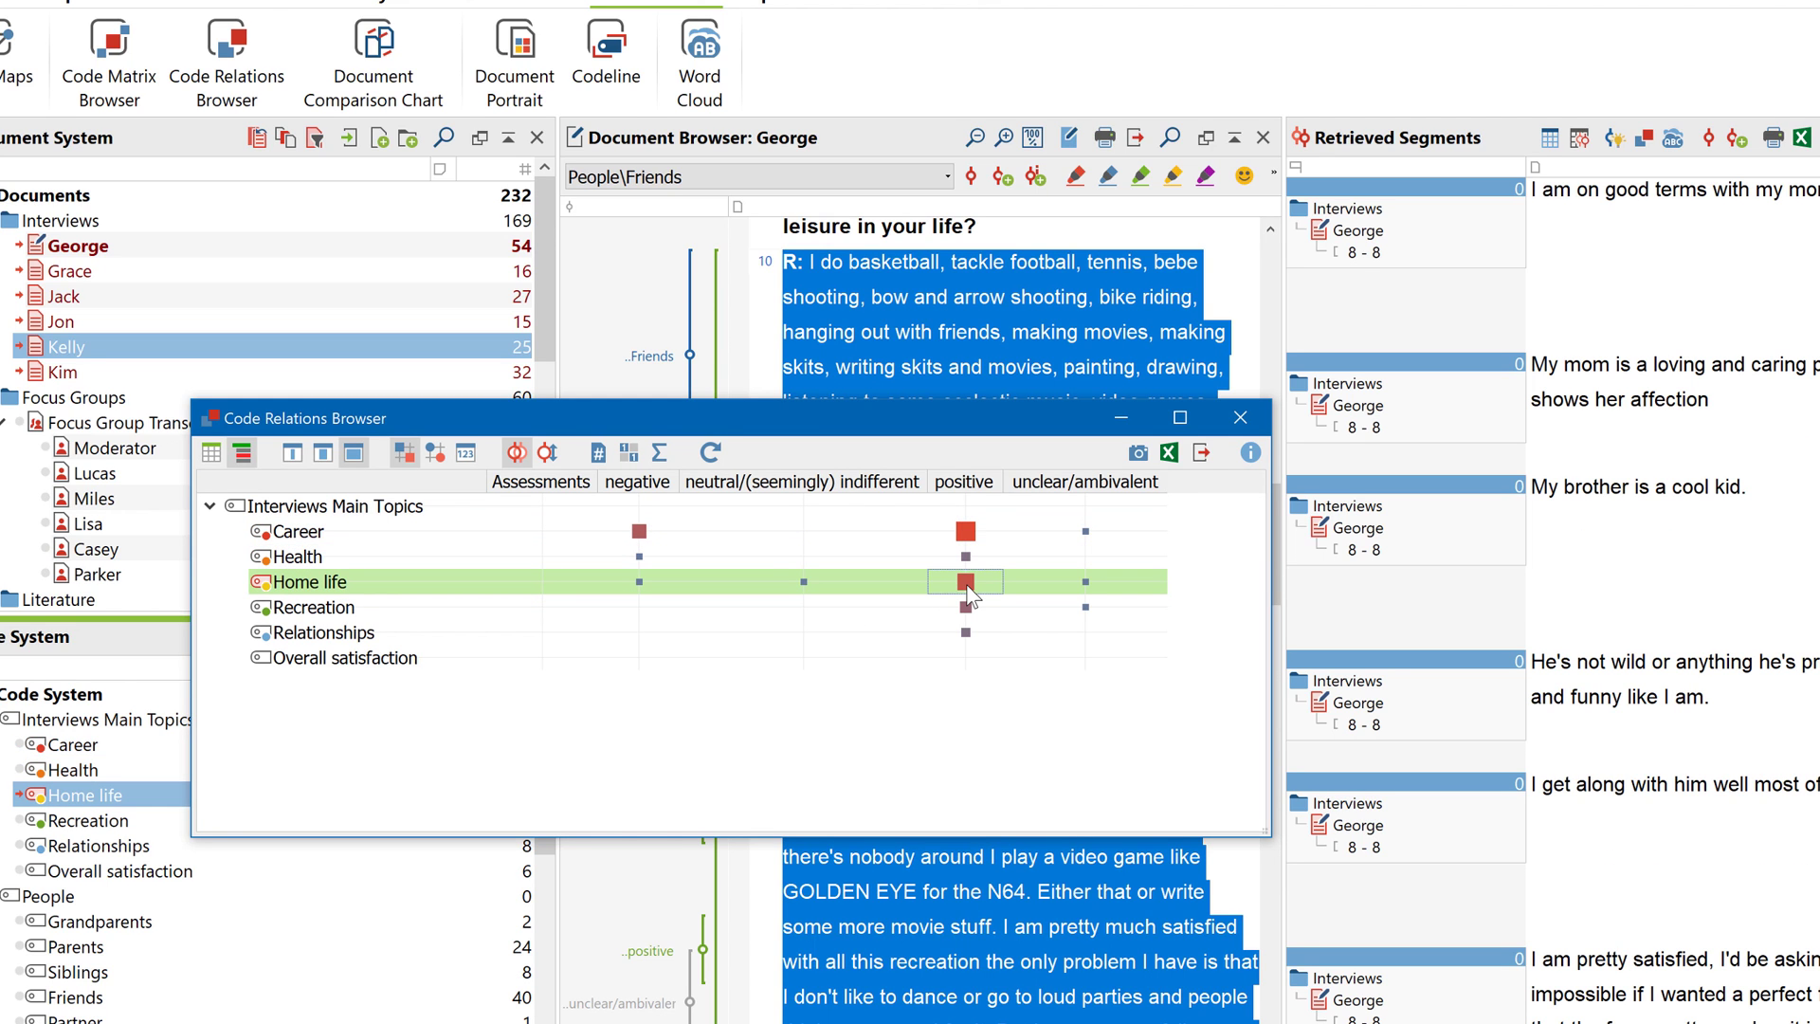
double_click(966, 606)
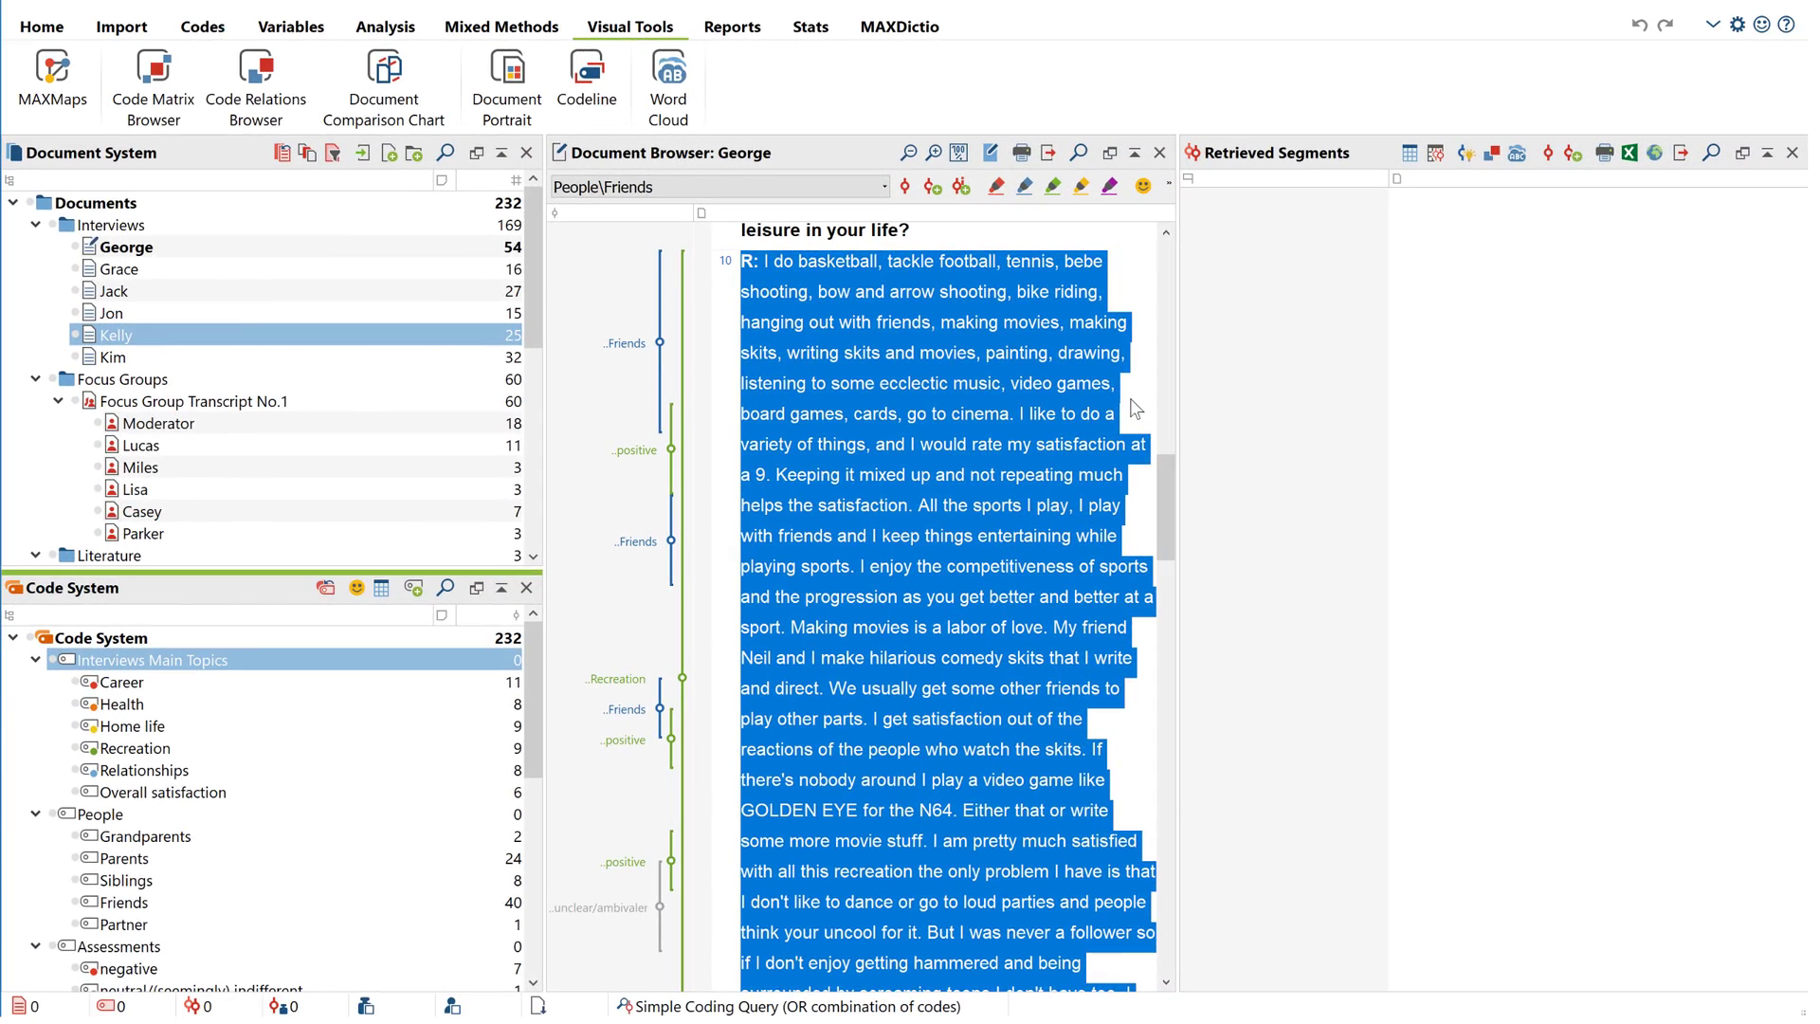
Create a Word Cloud from the Interviews document group's context menu
right_click(226, 228)
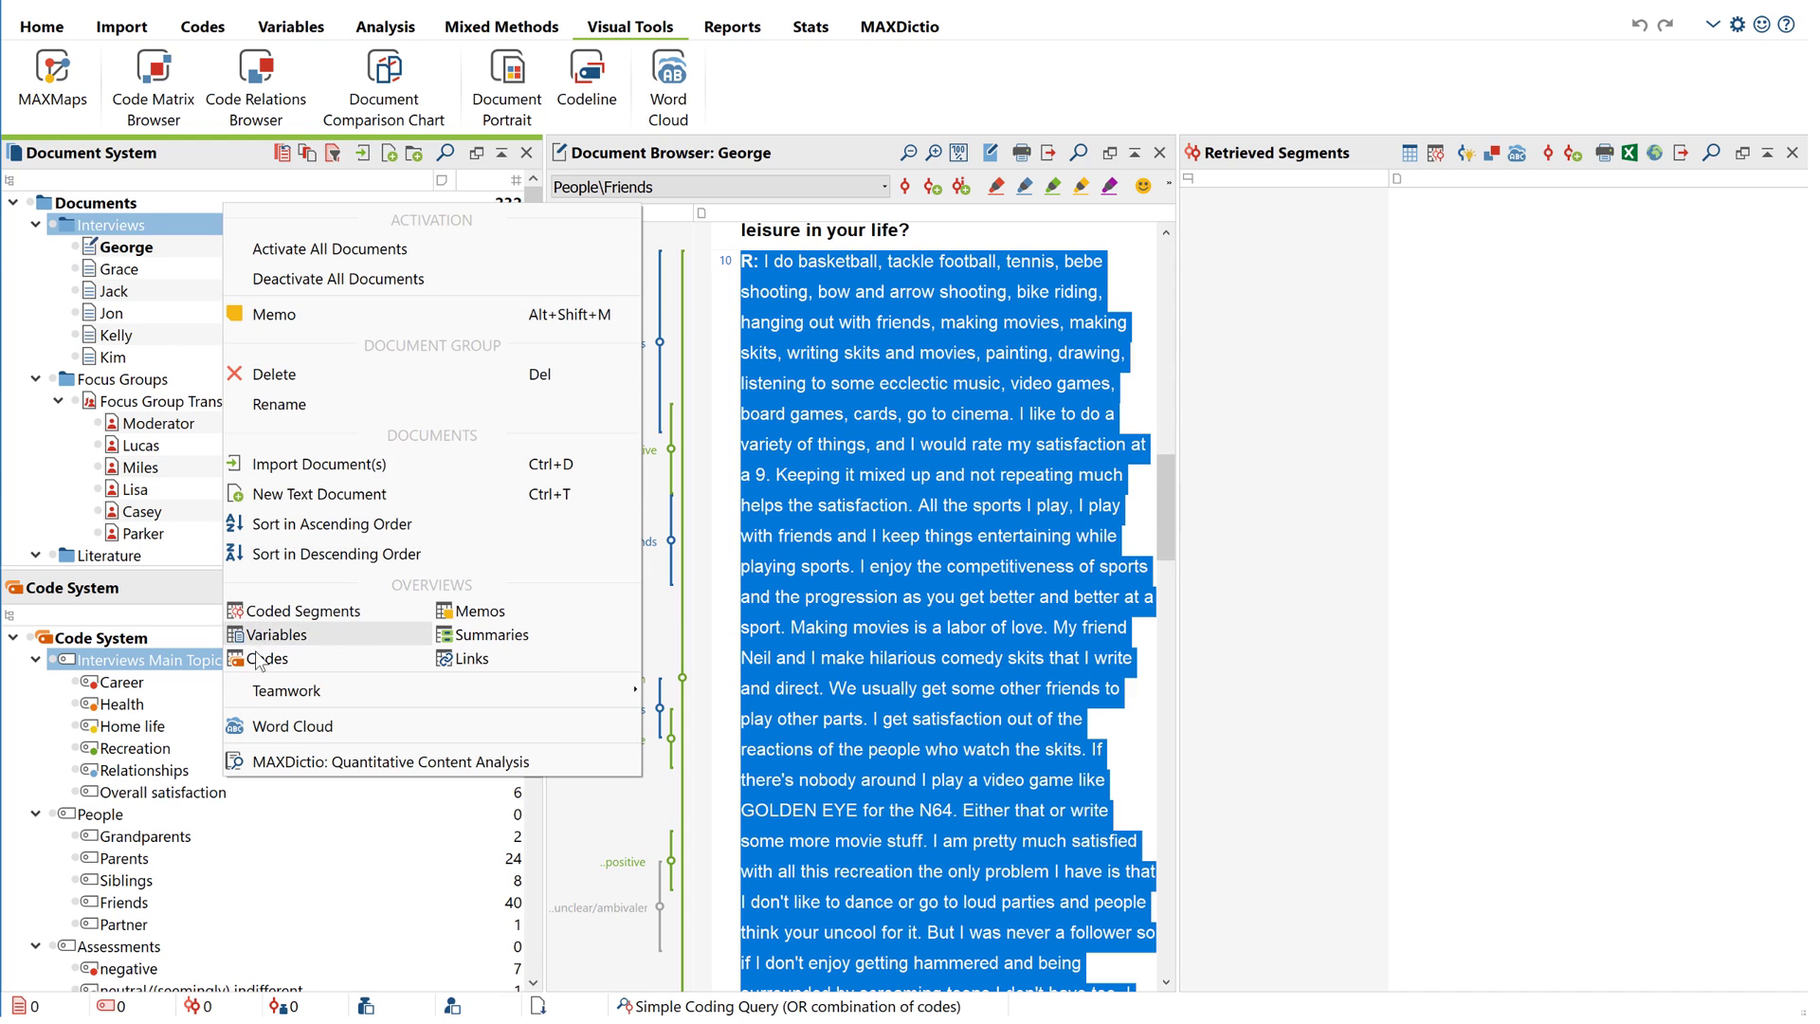
click(266, 730)
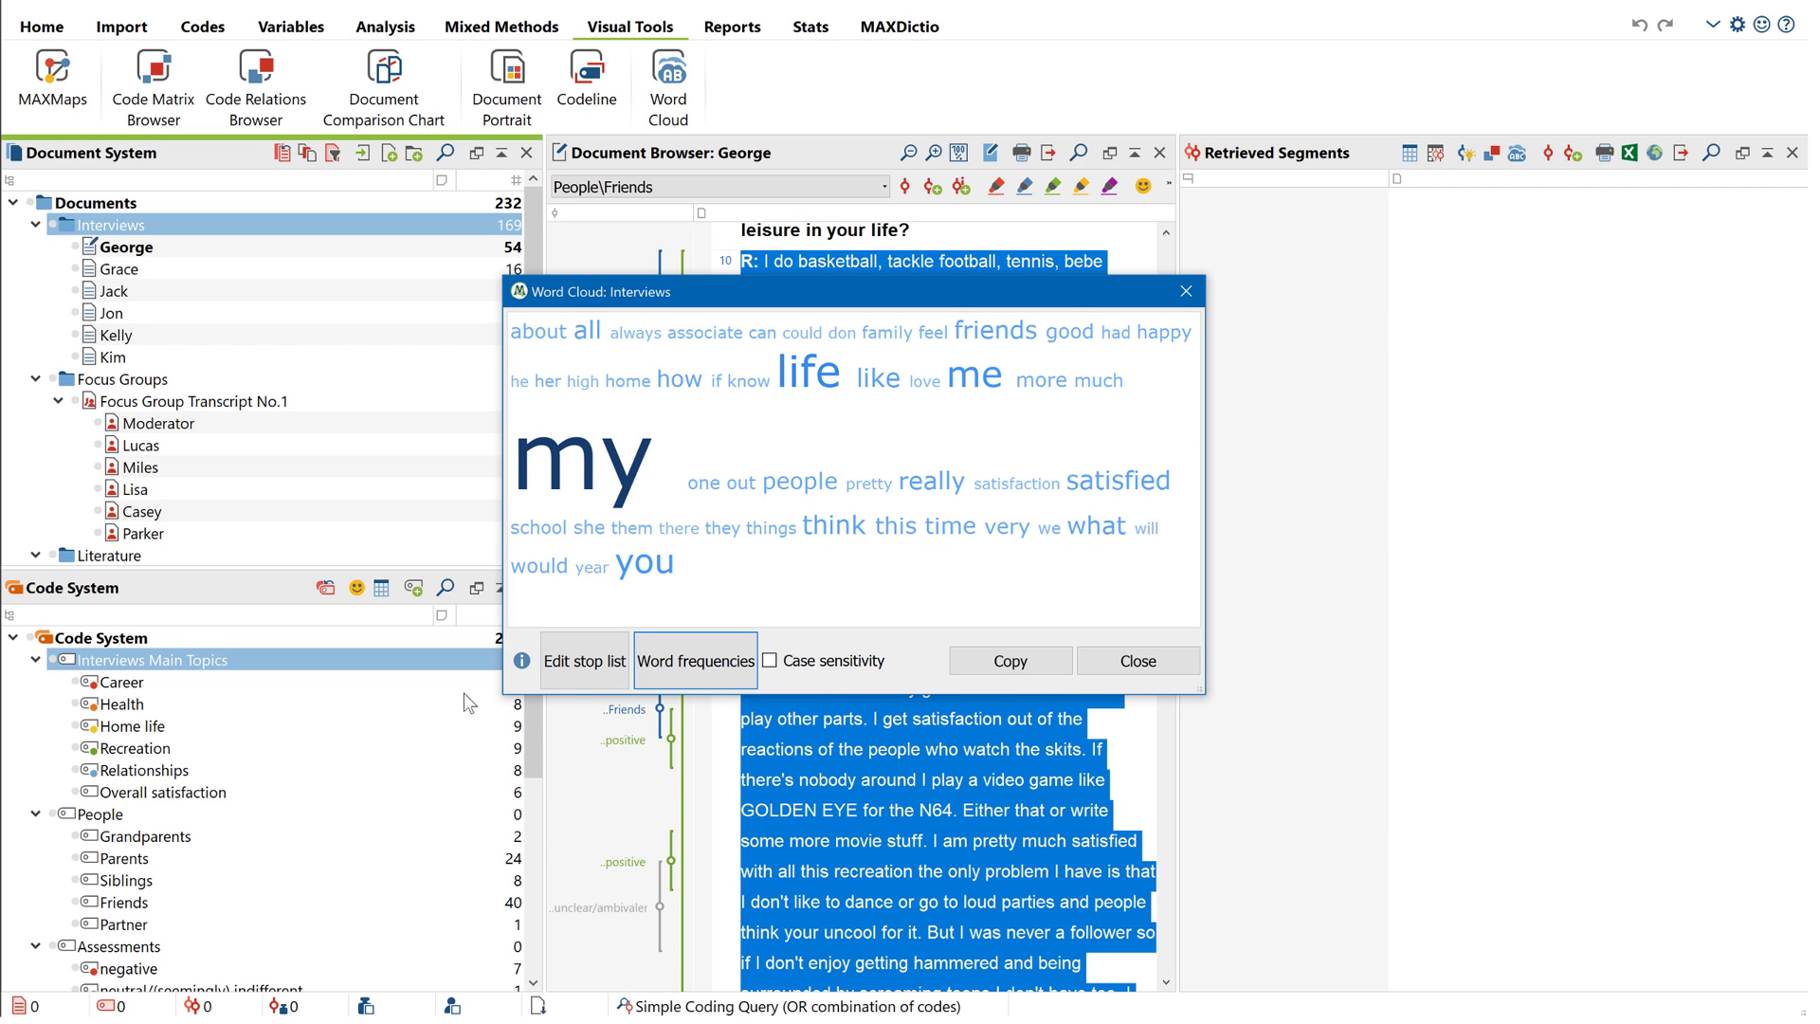
View the word cloud's stop list of excluded words, then close it
click(567, 669)
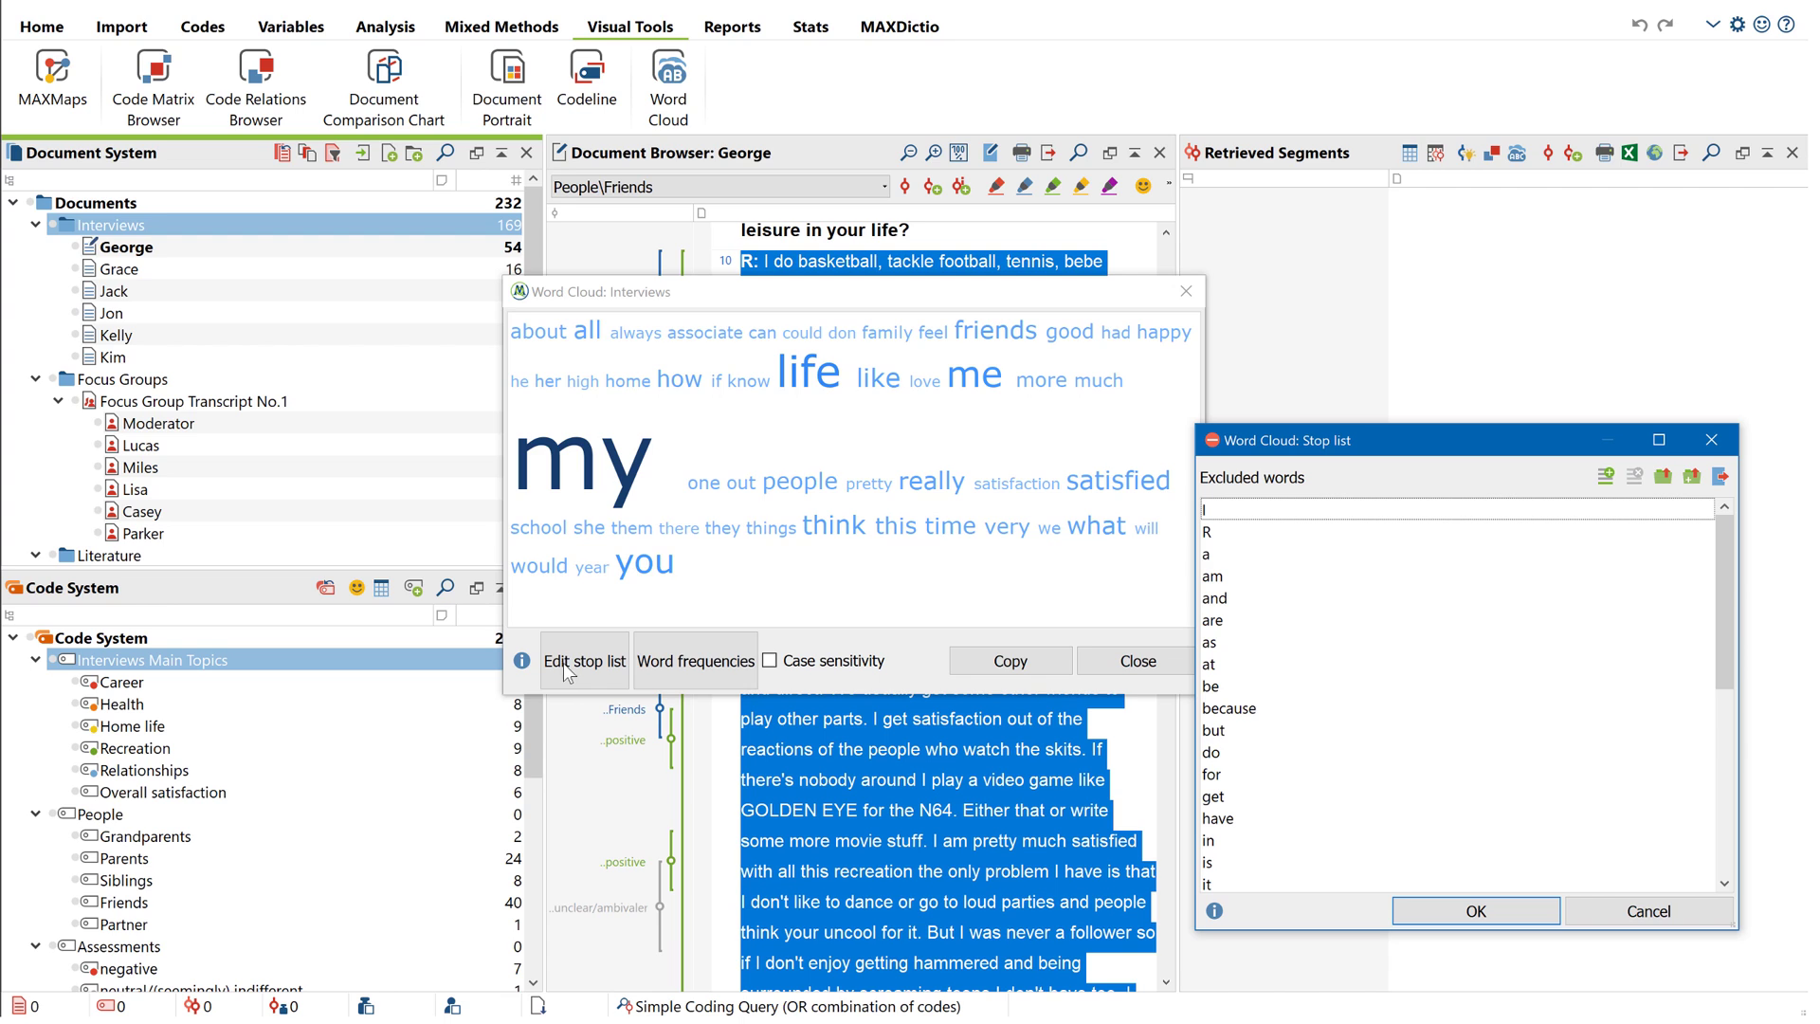
double_click(1212, 443)
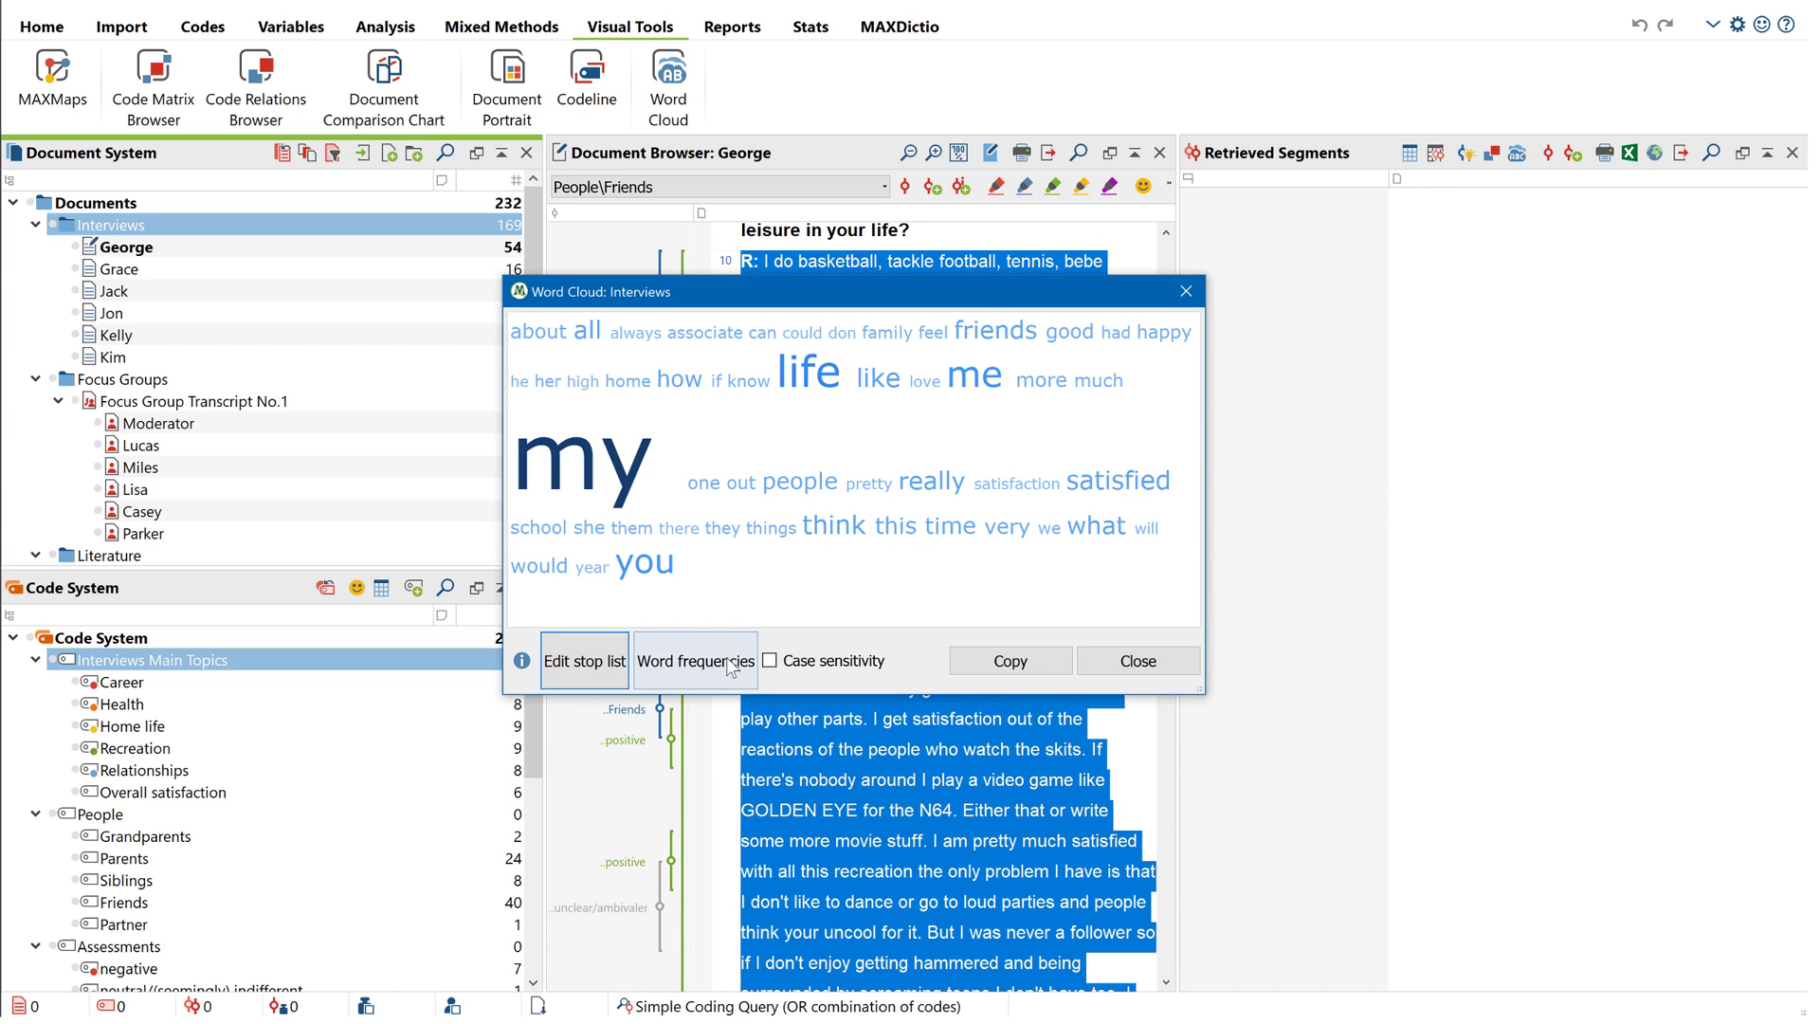
click(698, 670)
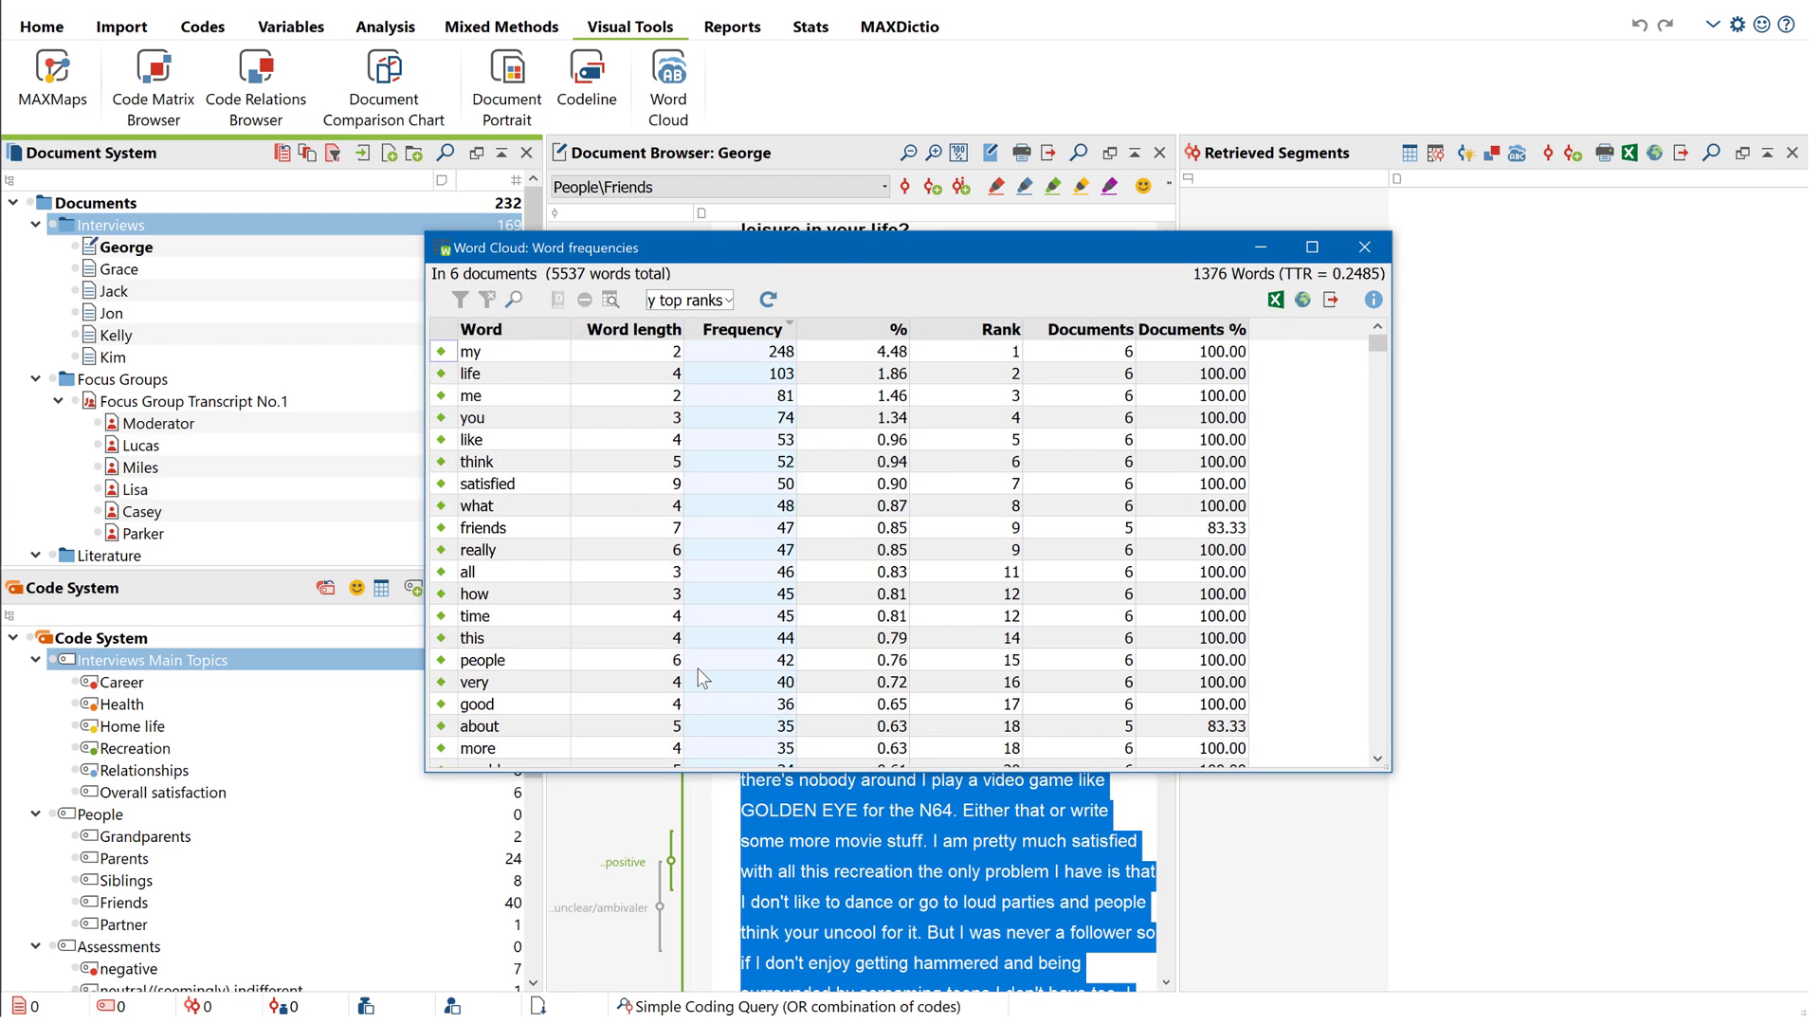
scroll(702, 677, down, 9)
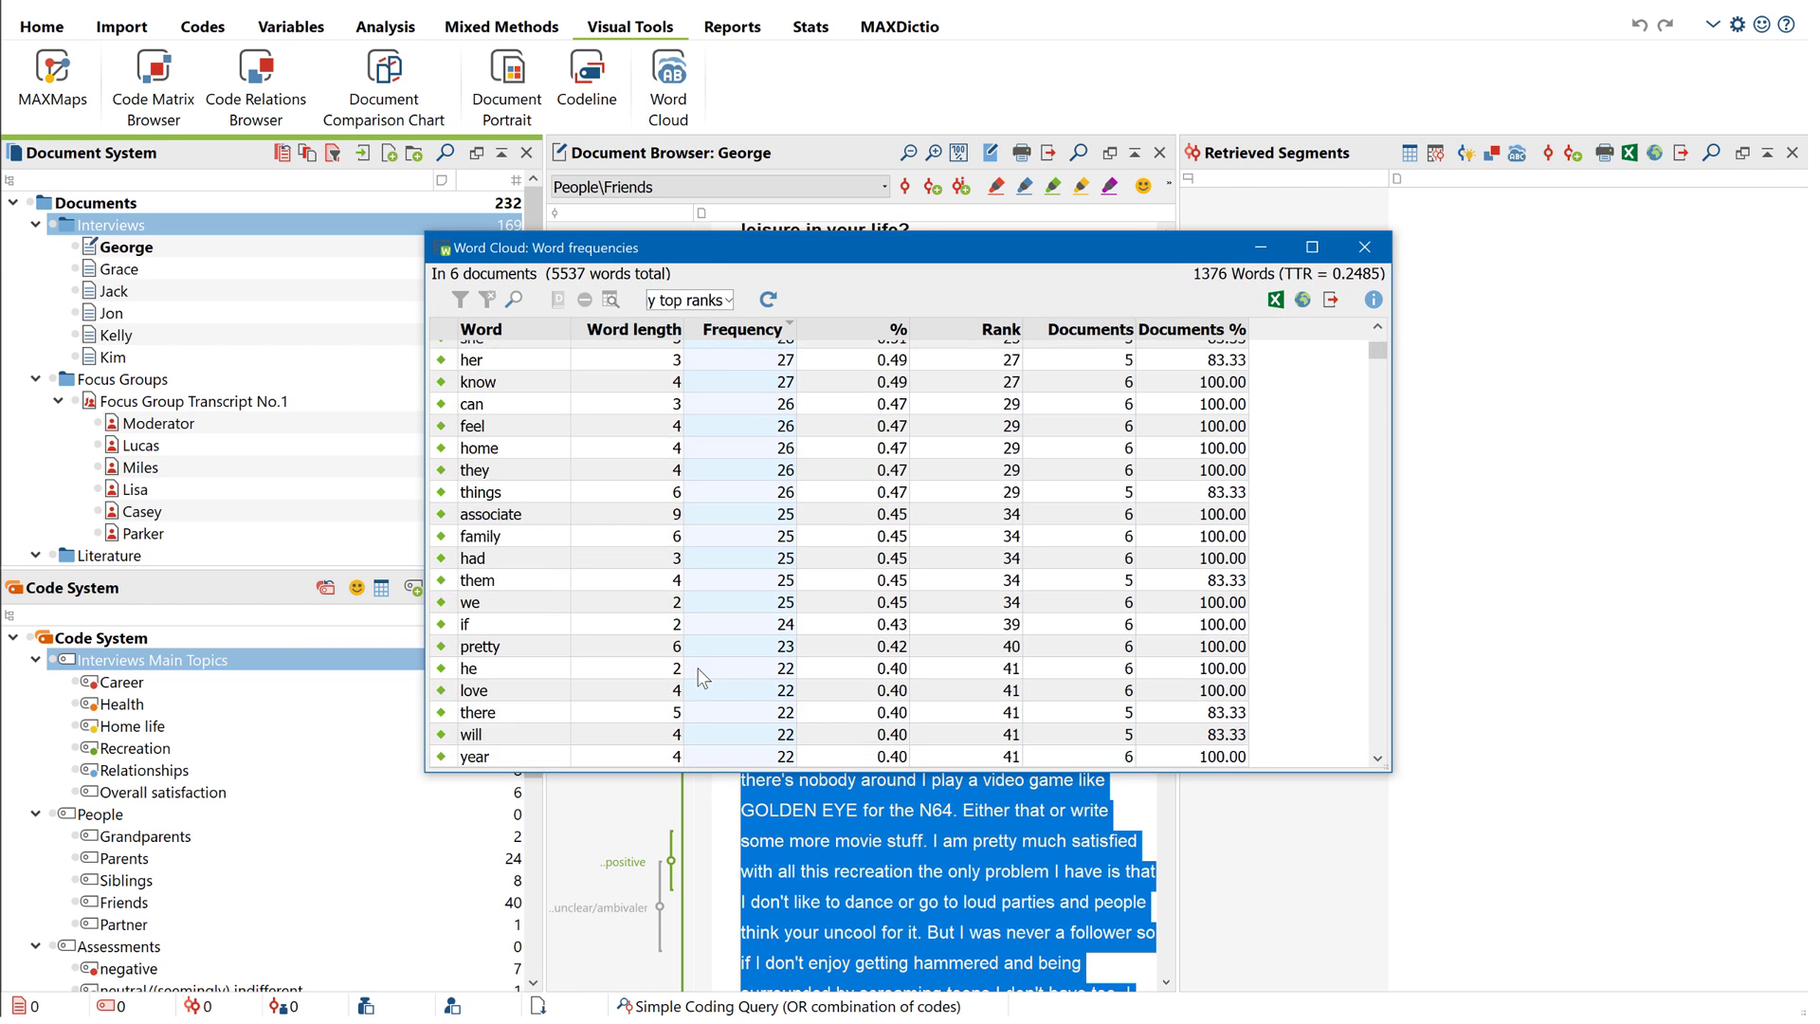